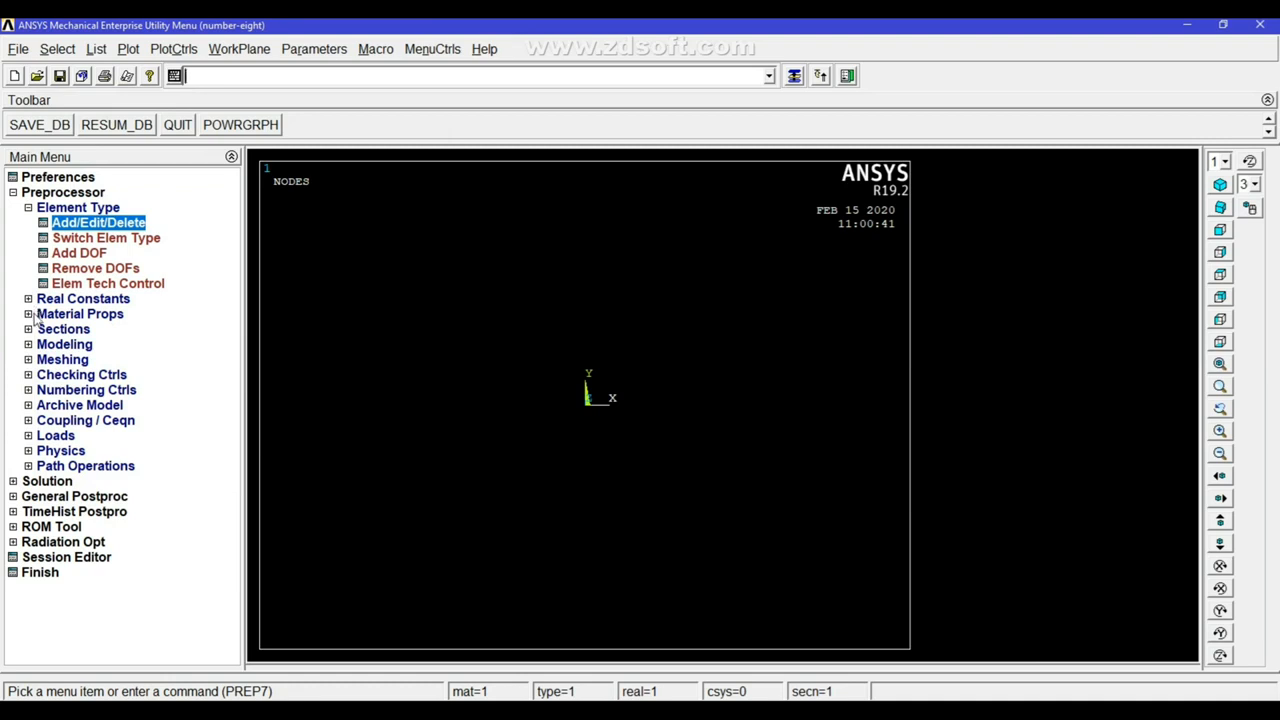
- Start defining a structural linear elastic orthotropic material for material model 1
{"action": "left_click", "coordinate": [36, 313]}
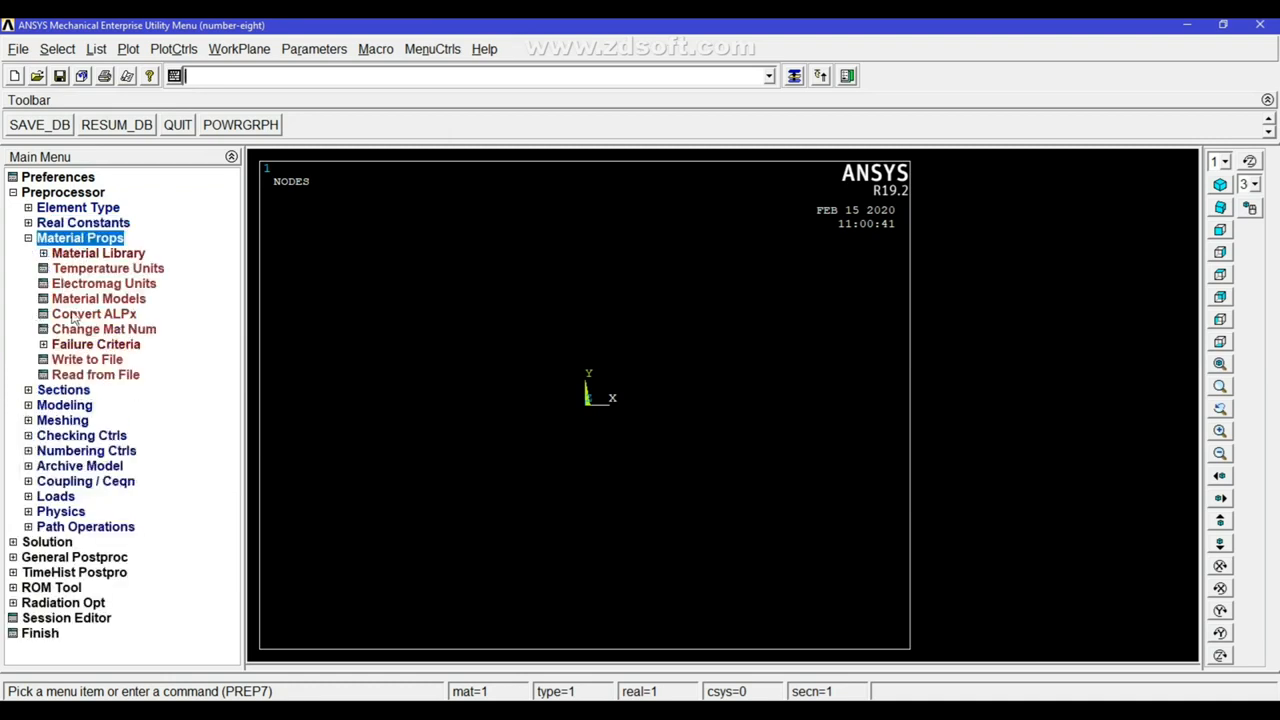
{"action": "left_click", "coordinate": [98, 298]}
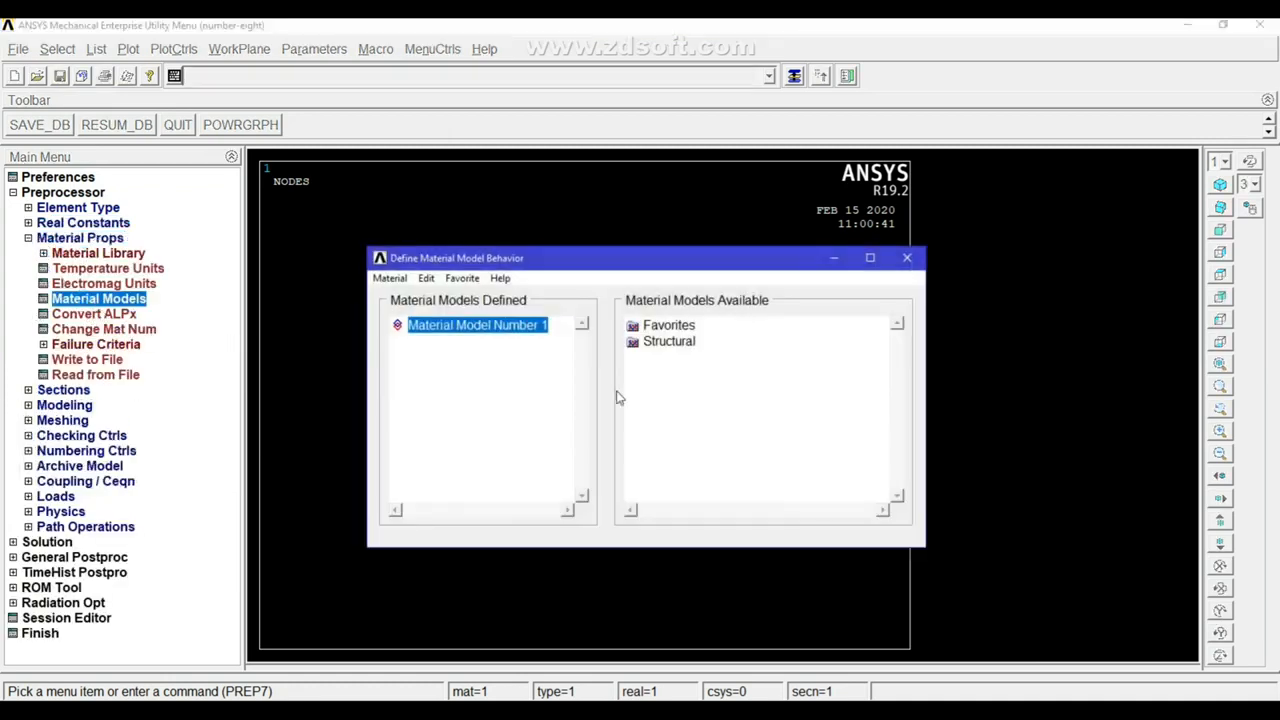
{"action": "double_click", "coordinate": [668, 344]}
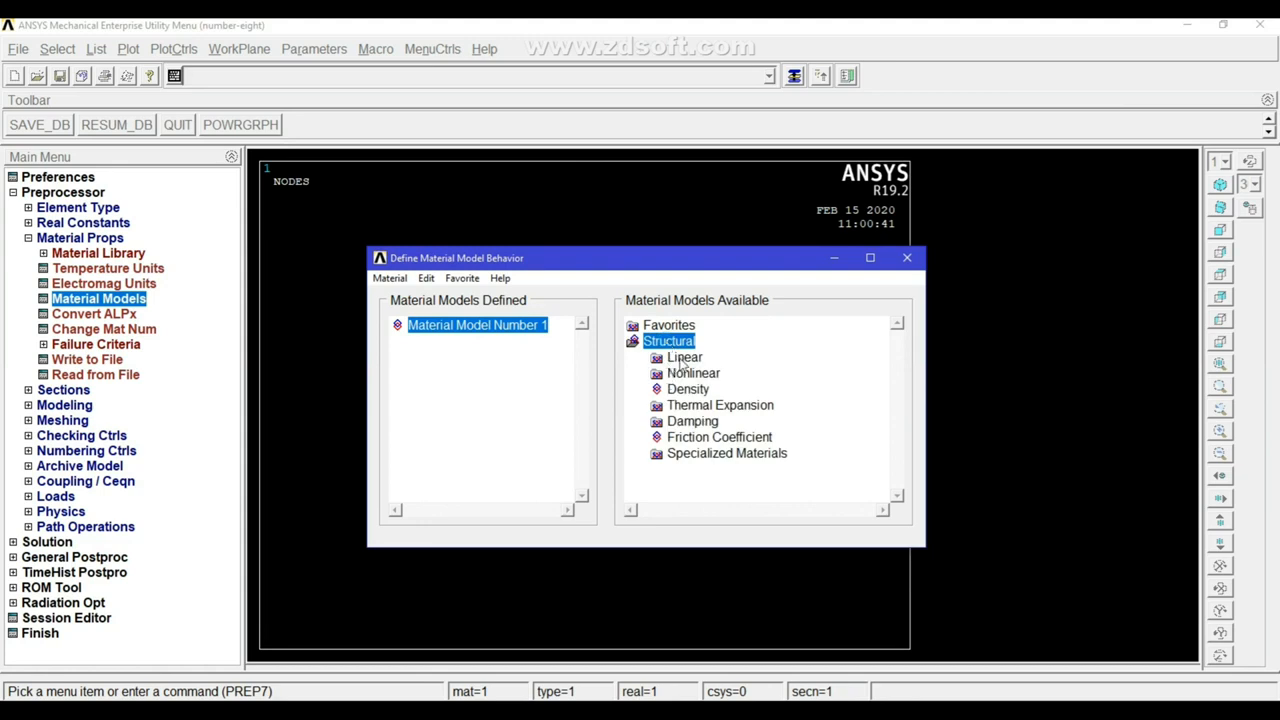
{"action": "double_click", "coordinate": [684, 357]}
{"action": "double_click", "coordinate": [710, 373]}
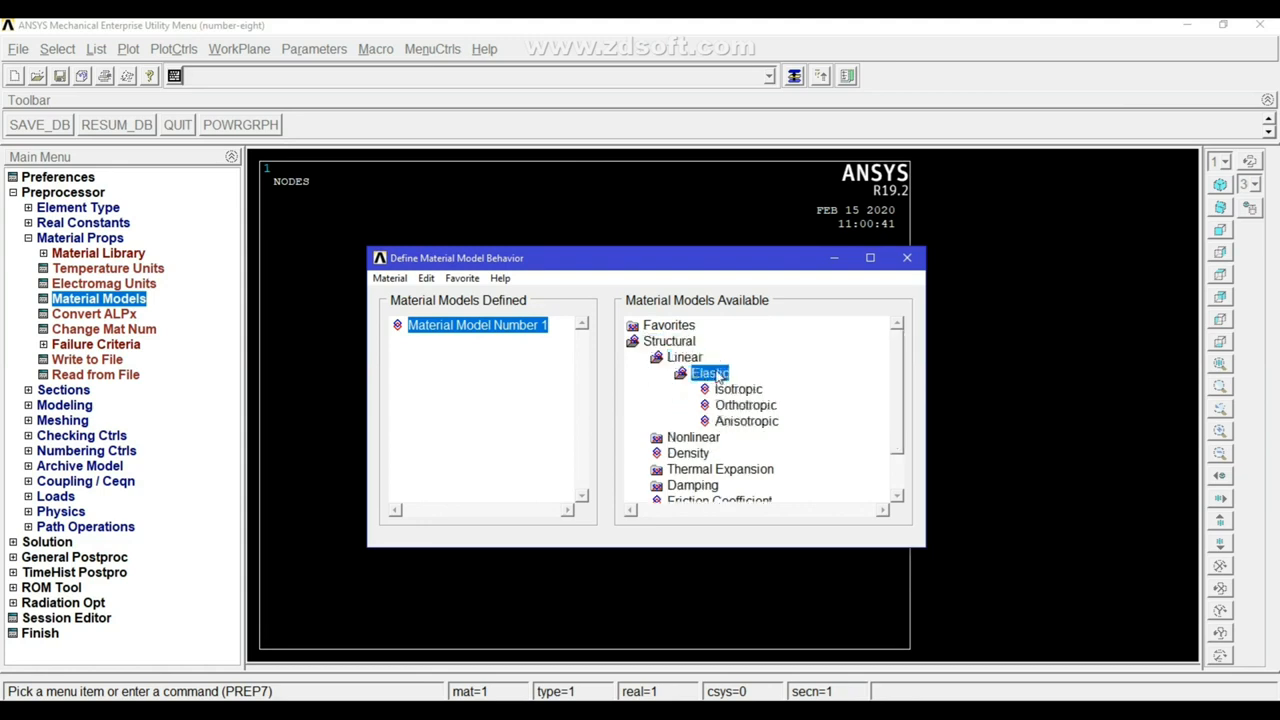
{"action": "double_click", "coordinate": [738, 405]}
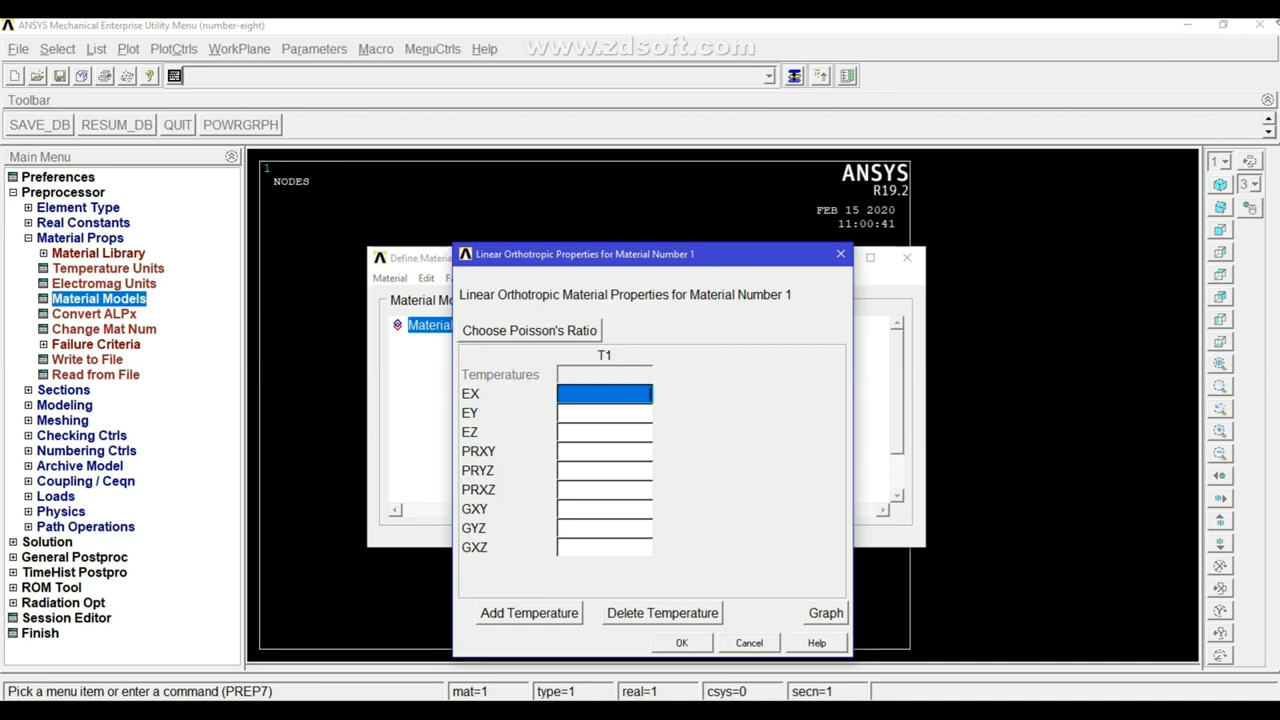
- Set material 1's elastic moduli to EX 2.3e11, EY 2.3e10 and EZ 2.3e10
{"action": "type", "text": "2.3e11"}
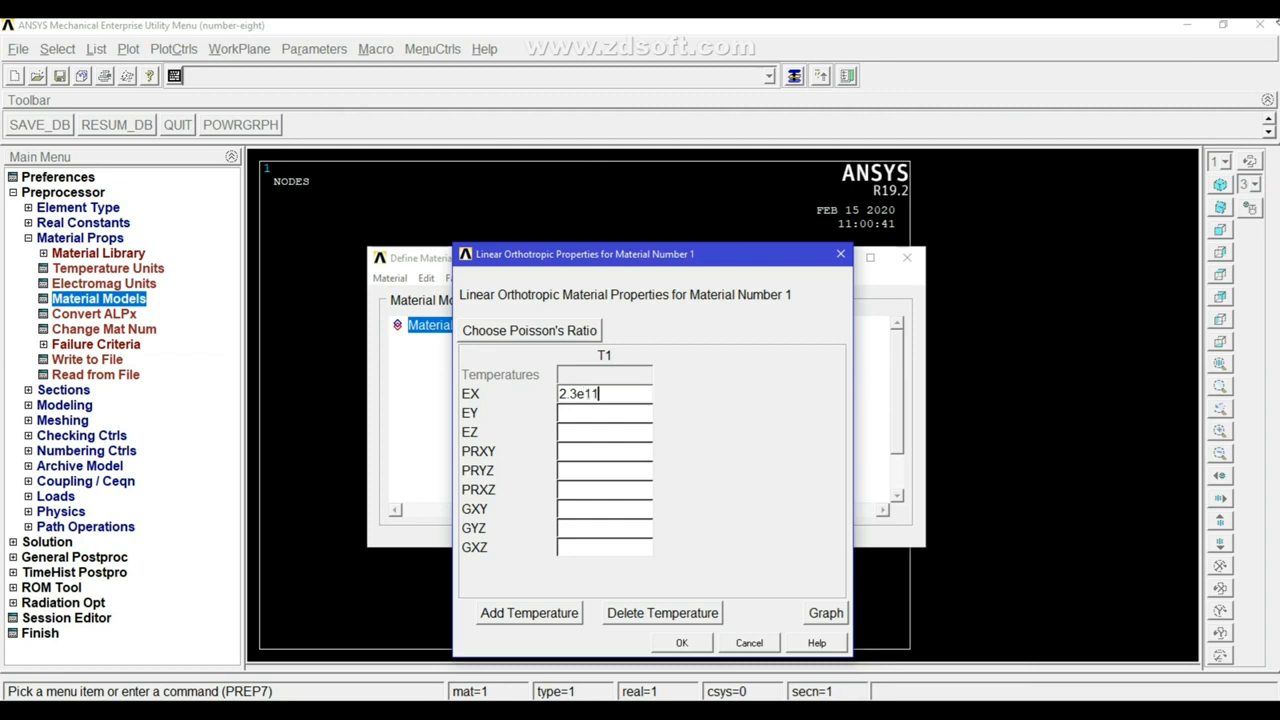
{"action": "key", "text": "Tab"}
{"action": "type", "text": "2.3e10"}
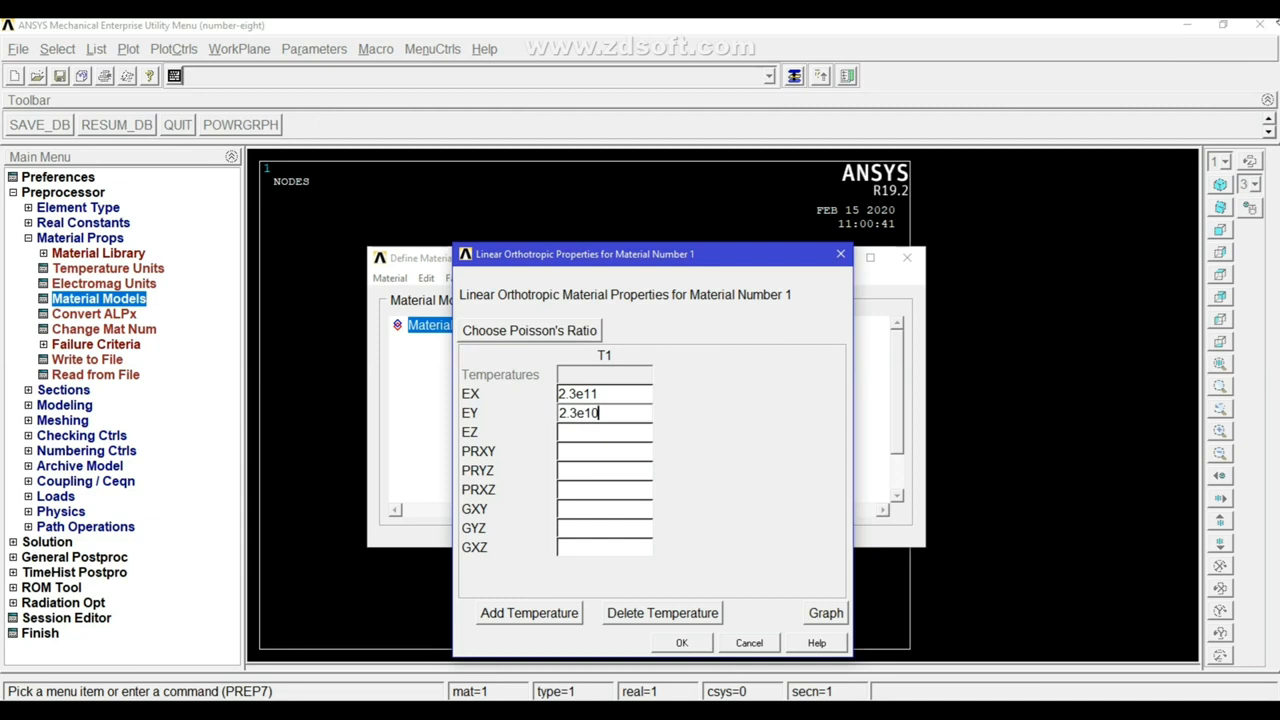
{"action": "key", "text": "Tab"}
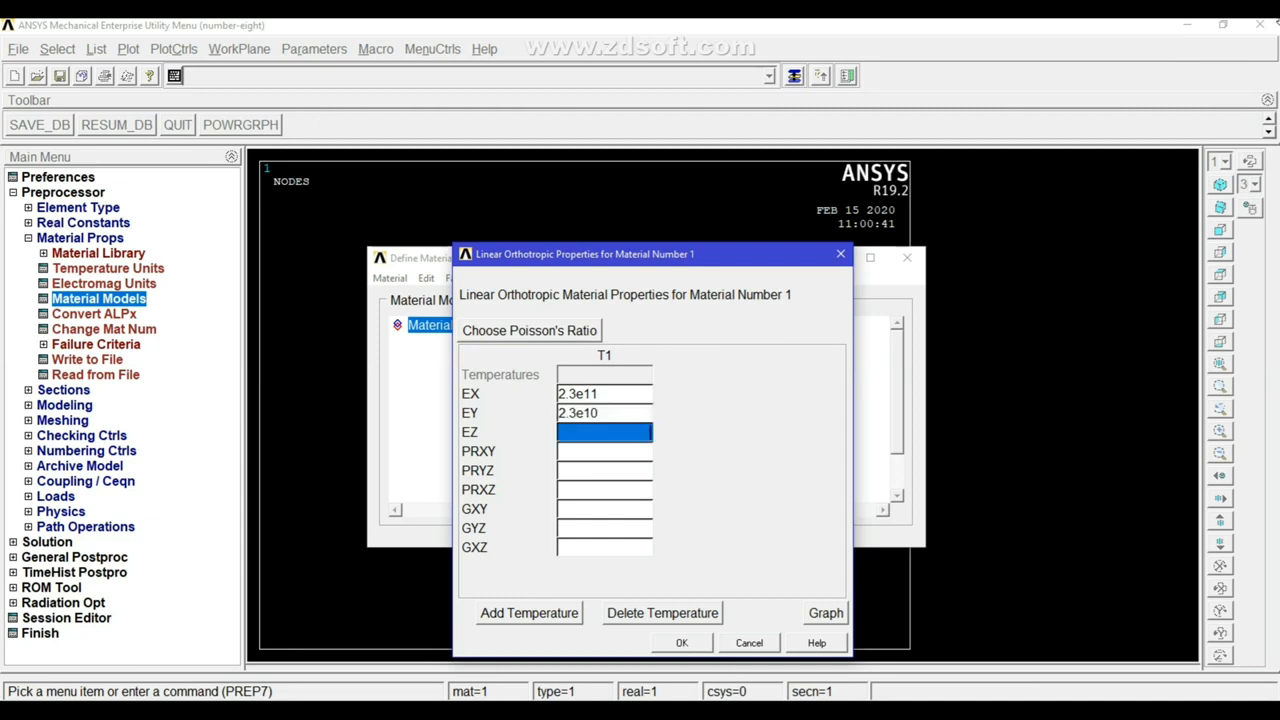
{"action": "type", "text": "2.3e"}
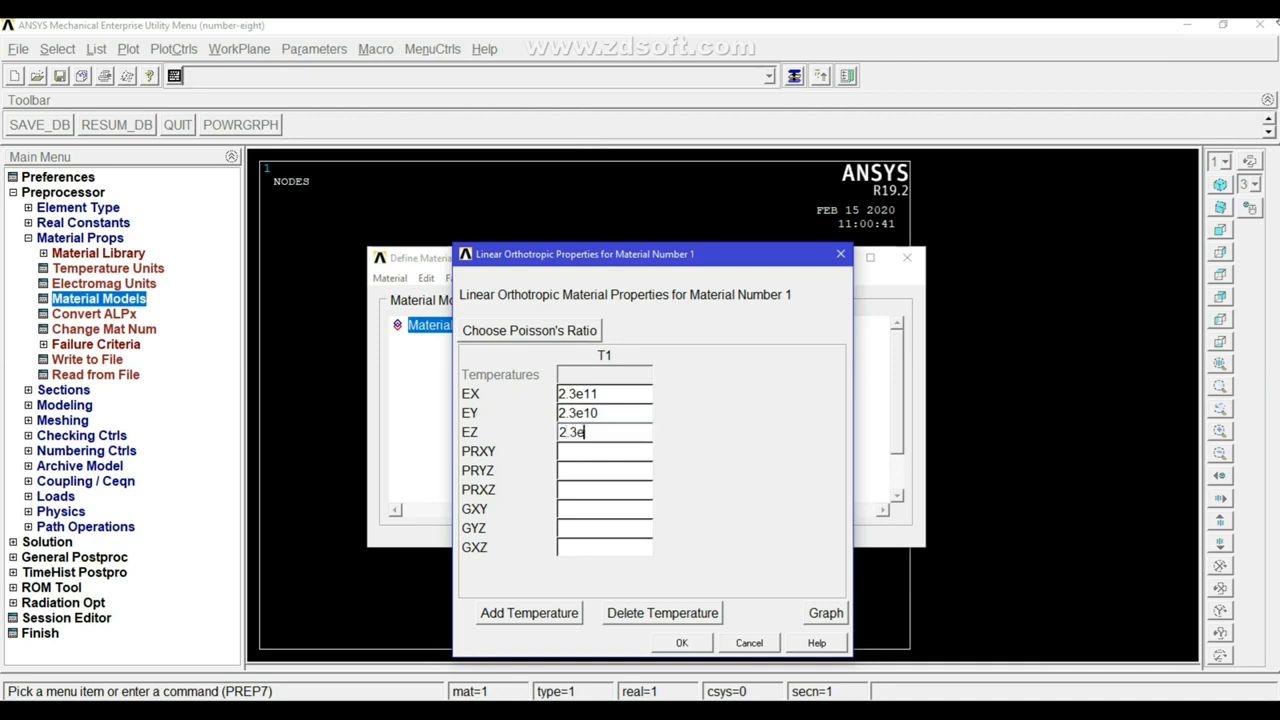
{"action": "type", "text": "10"}
{"action": "key", "text": "Tab"}
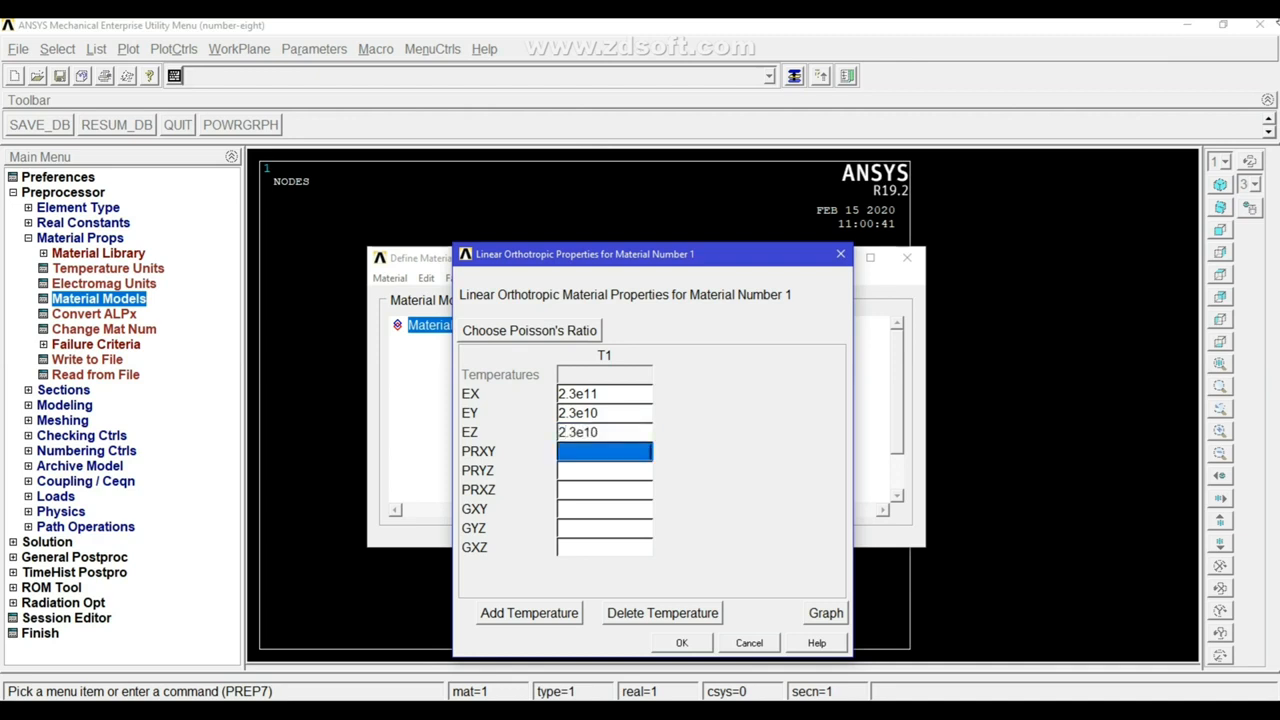
- Set material 1's Poisson's ratios to PRXY .2, PRYZ .4 and PRXZ .2
{"action": "type", "text": ".2"}
{"action": "key", "text": "Tab"}
{"action": "type", "text": ".4."}
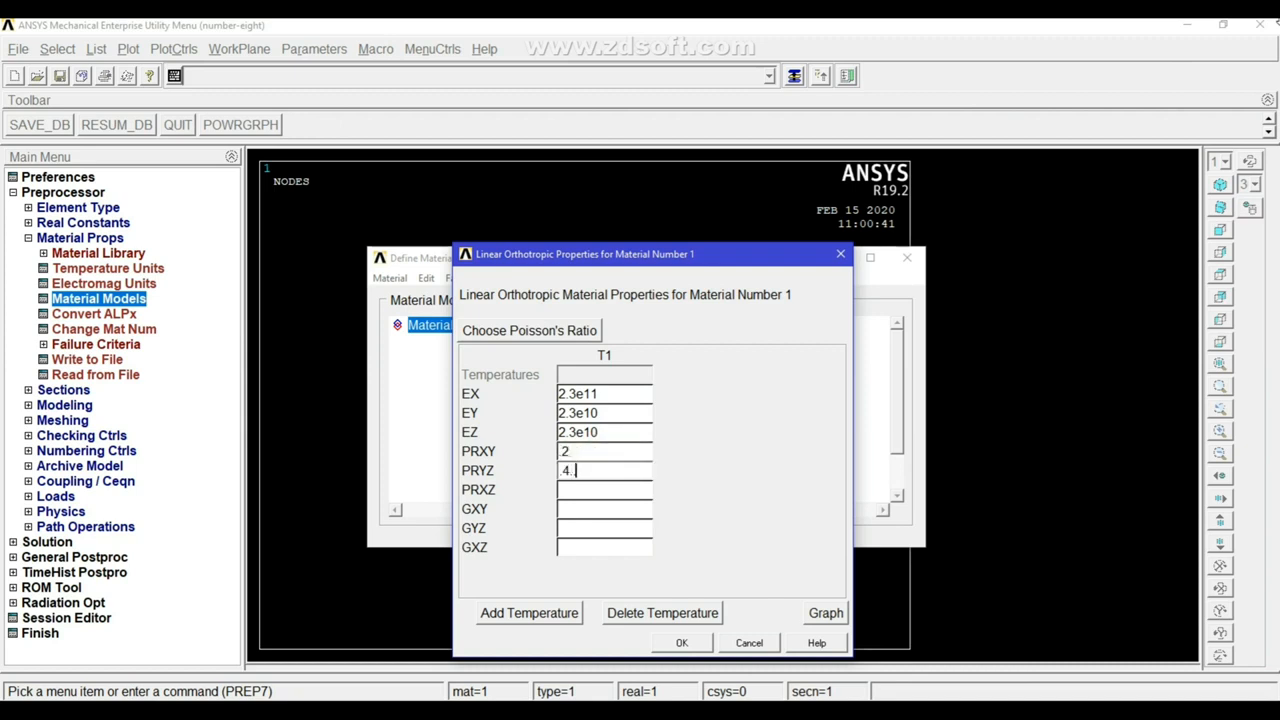
{"action": "key", "text": "BackSpace"}
{"action": "key", "text": "Tab"}
{"action": "type", "text": ".2"}
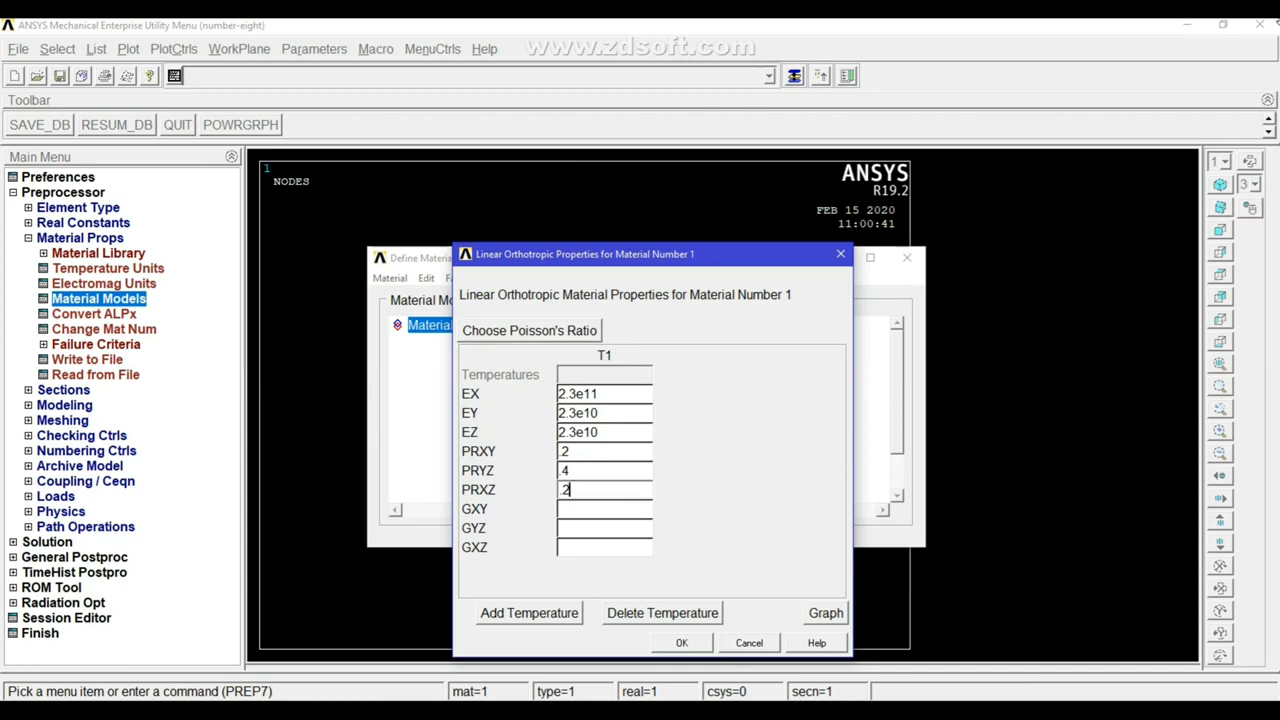
{"action": "key", "text": "Tab"}
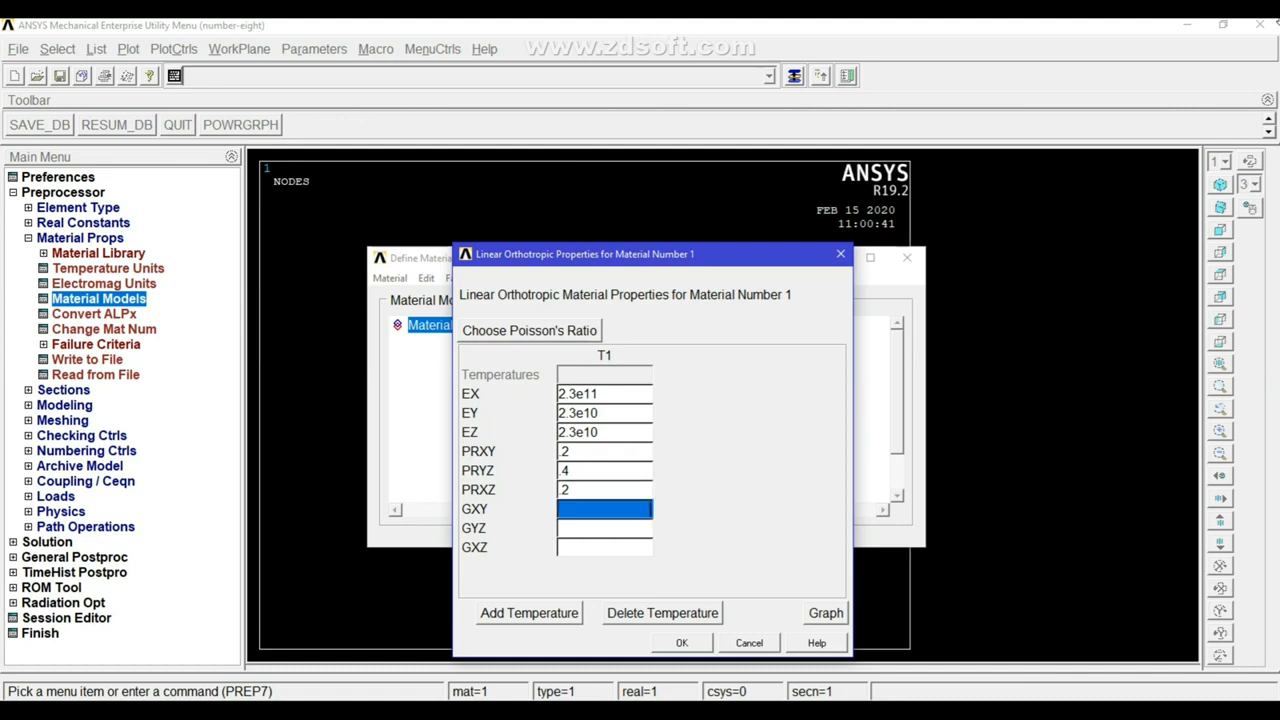
{"action": "type", "text": "9e9"}
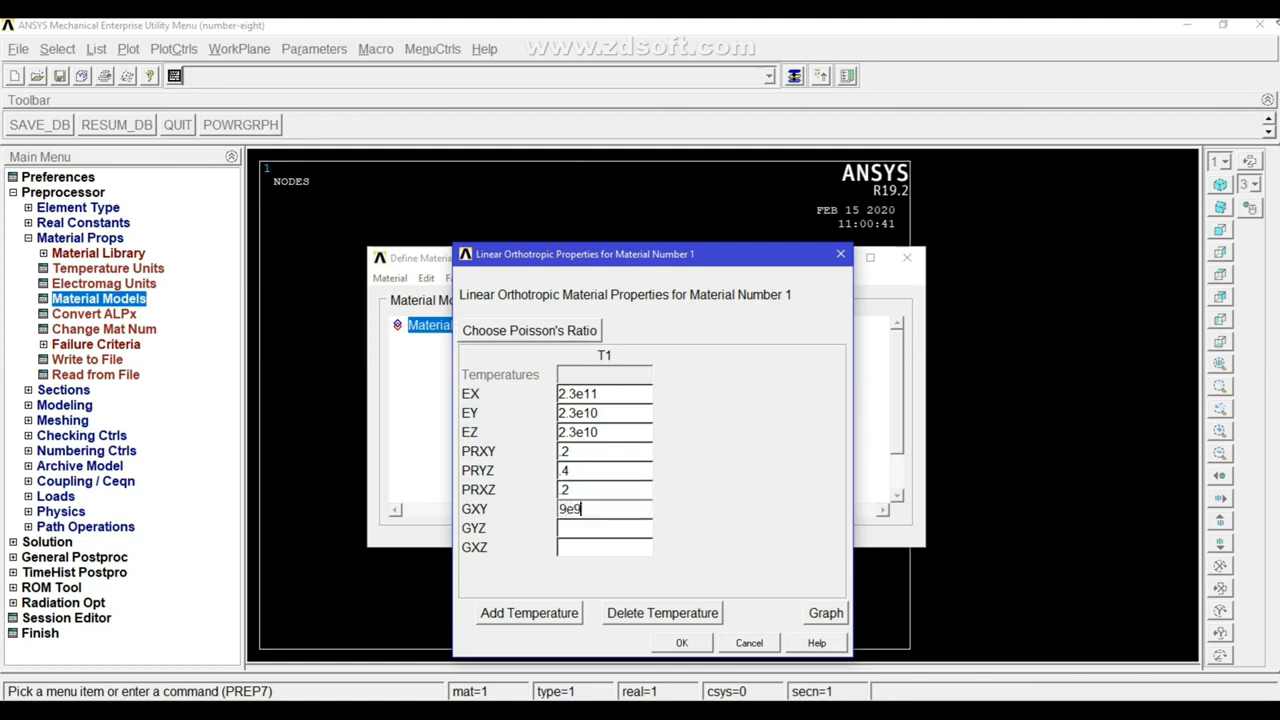
{"action": "type", "text": "8.2143"}
{"action": "key", "text": "Up"}
{"action": "key", "text": "Up"}
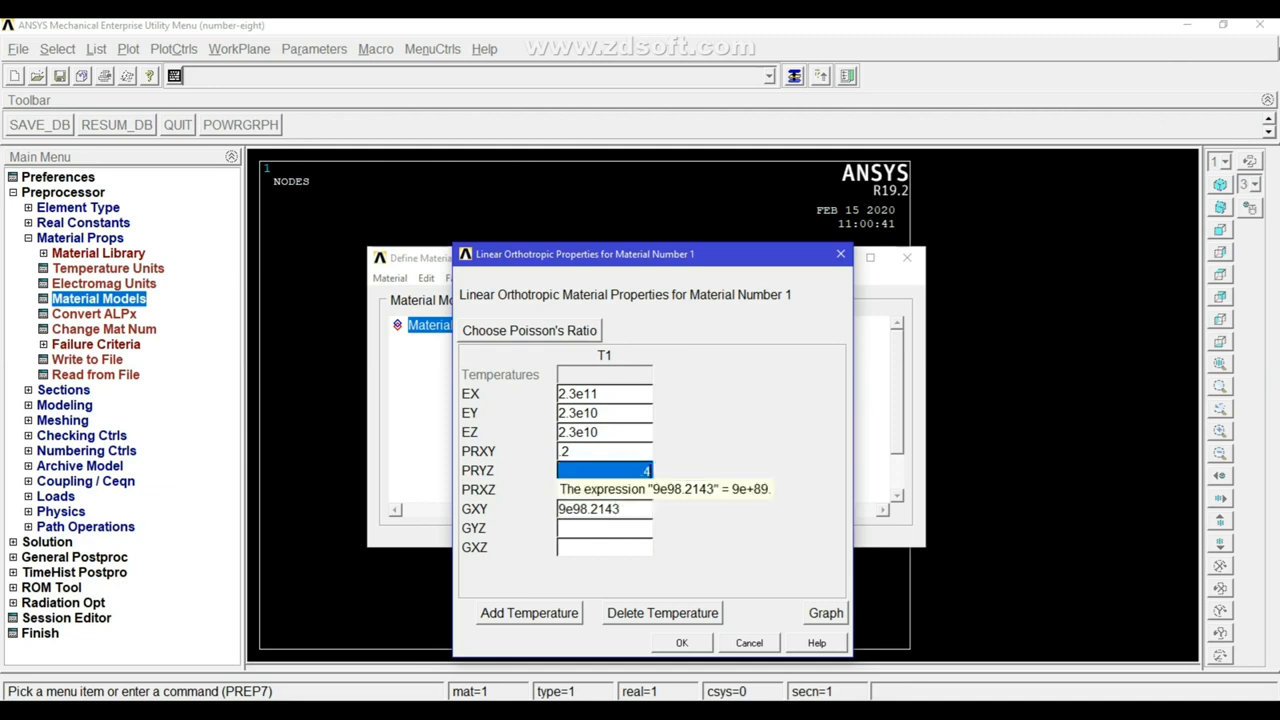
- Set material 1's shear moduli to GXY 9e9, GYZ 8.2143e9 and GXZ 9e9, and accept the orthotropic properties
{"action": "left_click", "coordinate": [614, 514]}
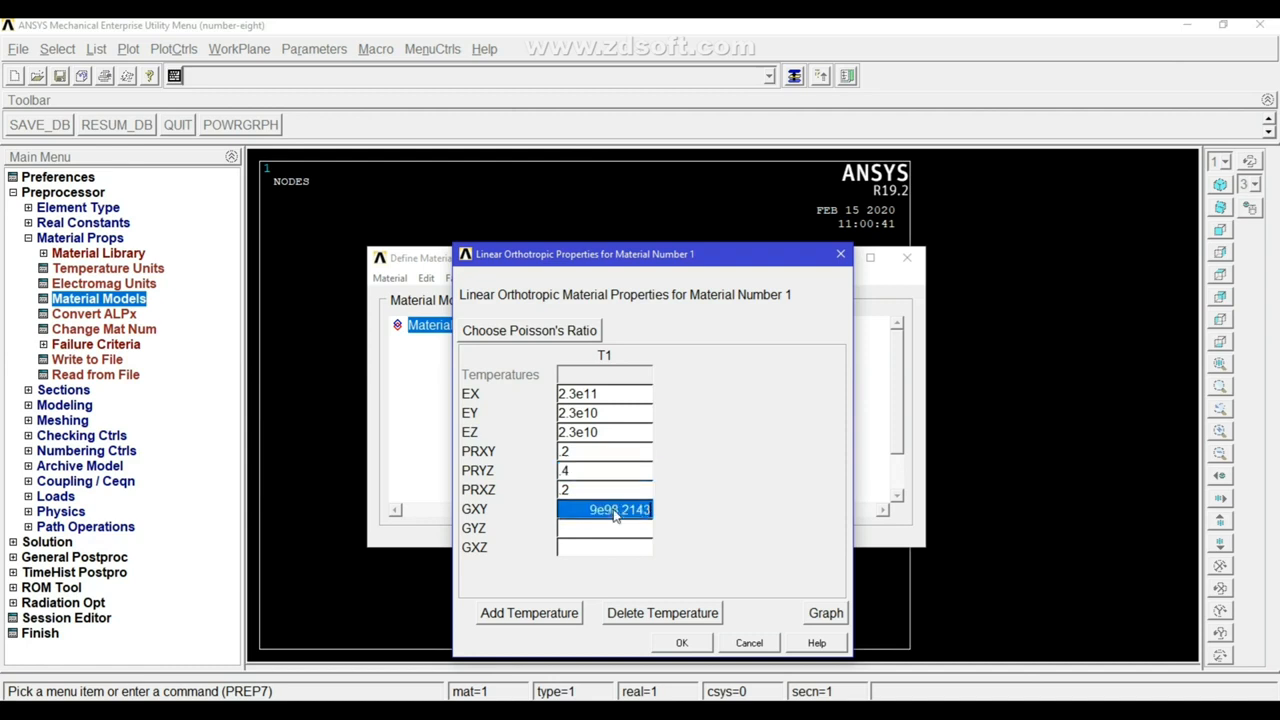
{"action": "type", "text": "9e9"}
{"action": "key", "text": "Tab"}
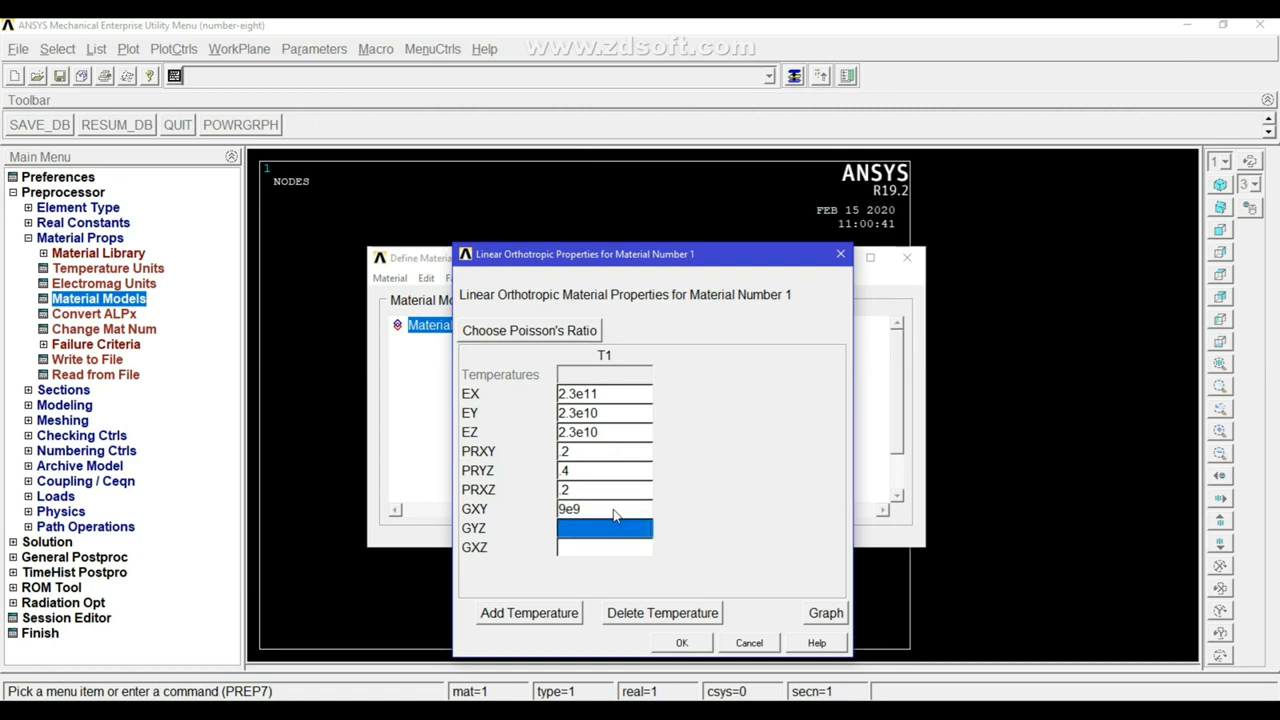
{"action": "type", "text": "8.2143e9"}
{"action": "key", "text": "Tab"}
{"action": "type", "text": "9e9"}
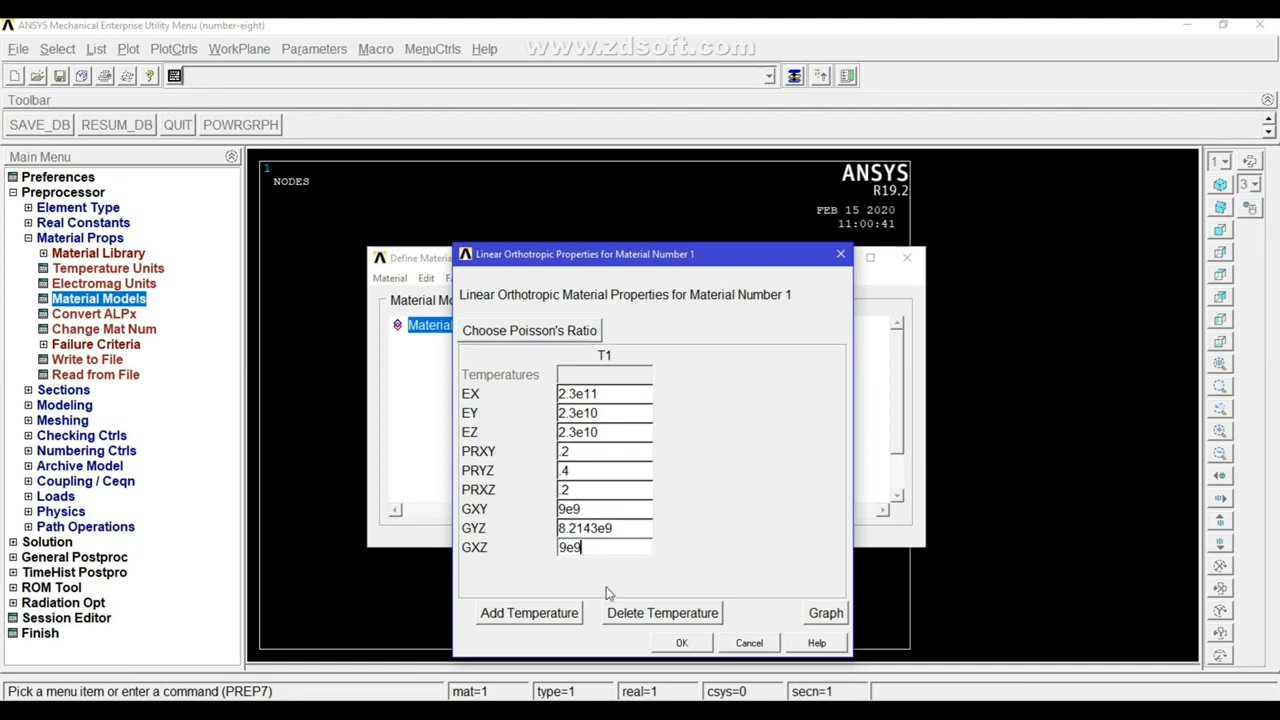
{"action": "left_click", "coordinate": [682, 644]}
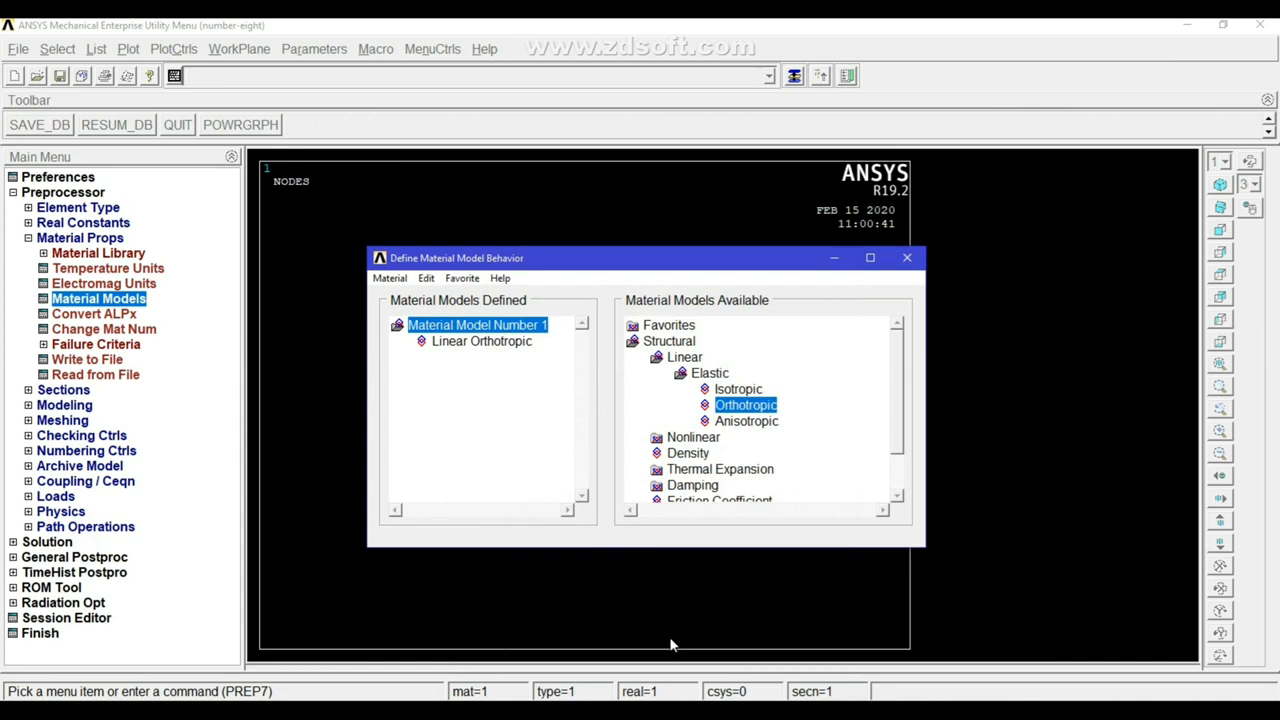
- Assign a density of 1632.9 to material 1
{"action": "double_click", "coordinate": [692, 454]}
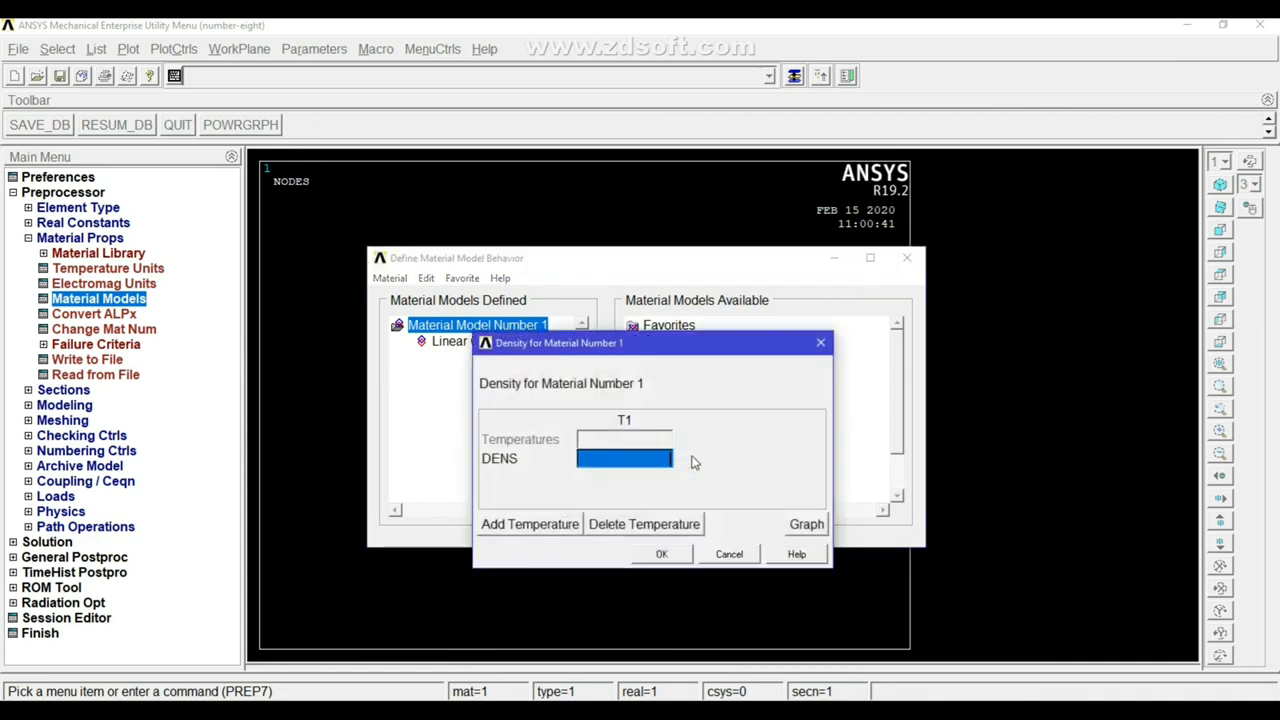
{"action": "type", "text": "1632"}
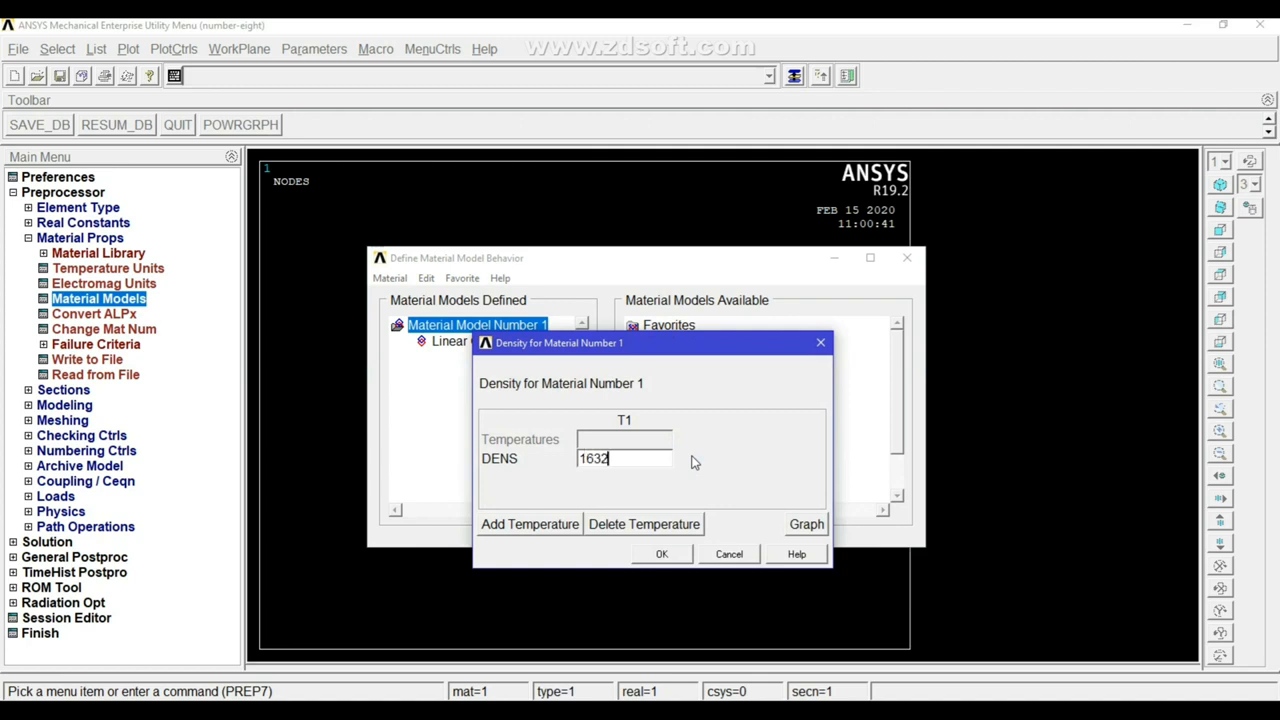
{"action": "type", "text": ".9"}
{"action": "left_click", "coordinate": [662, 554]}
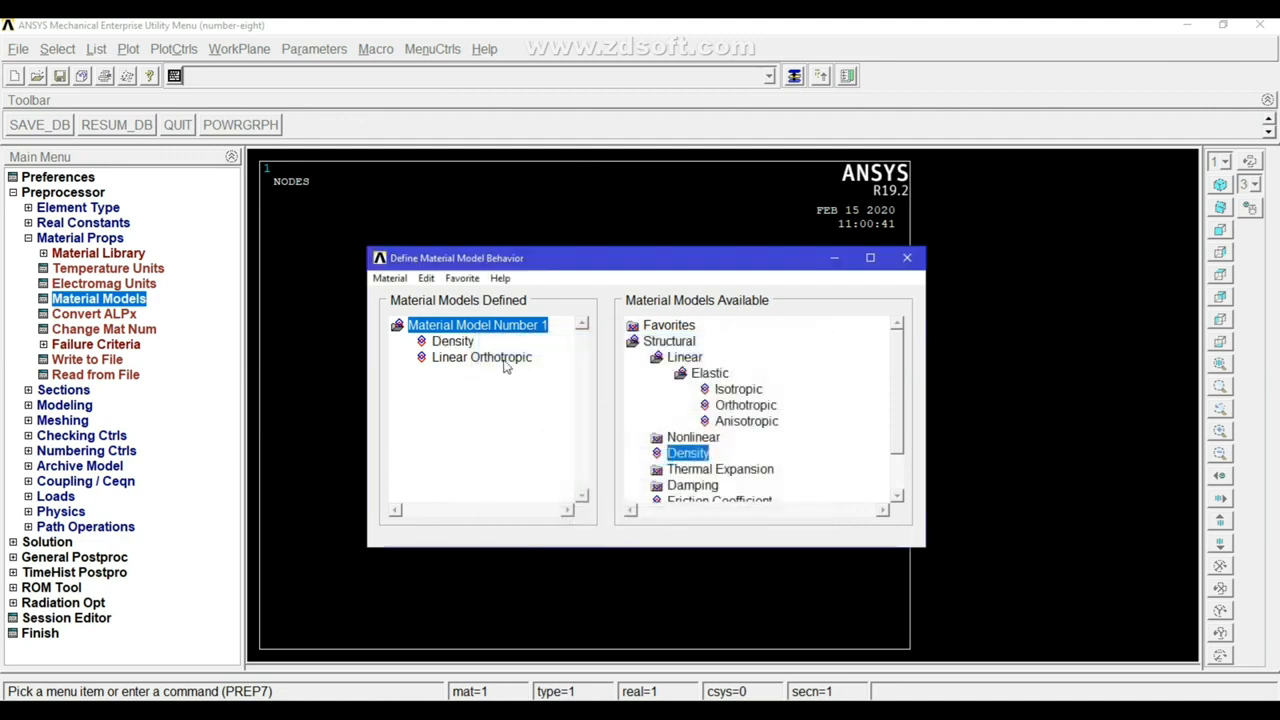
- Create a new material model with ID 2
{"action": "left_click", "coordinate": [390, 278]}
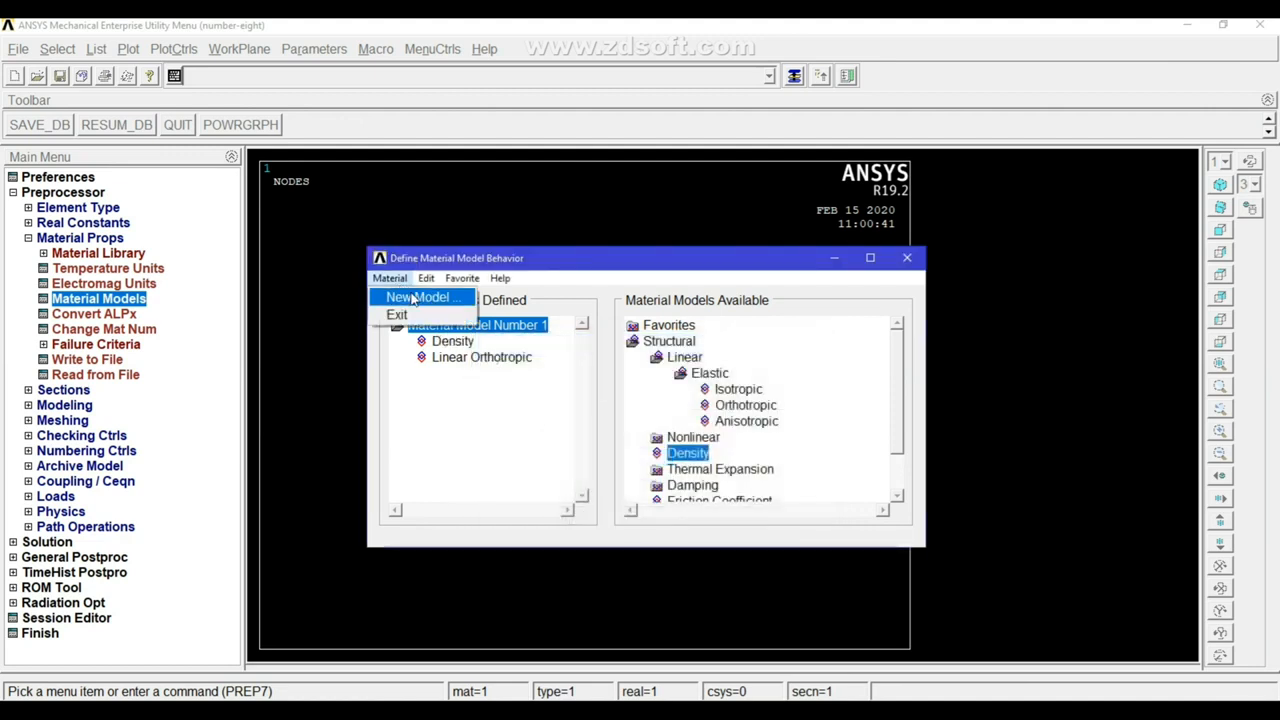
{"action": "left_click", "coordinate": [413, 299]}
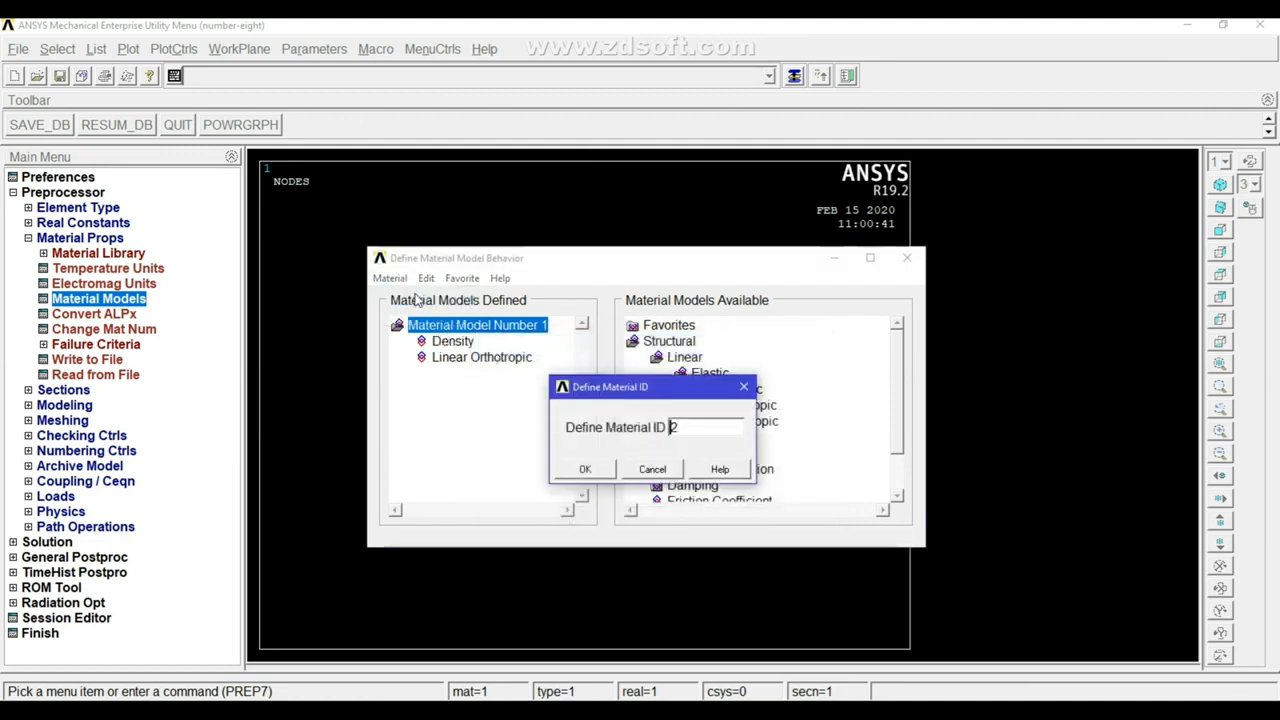
{"action": "left_click", "coordinate": [586, 470]}
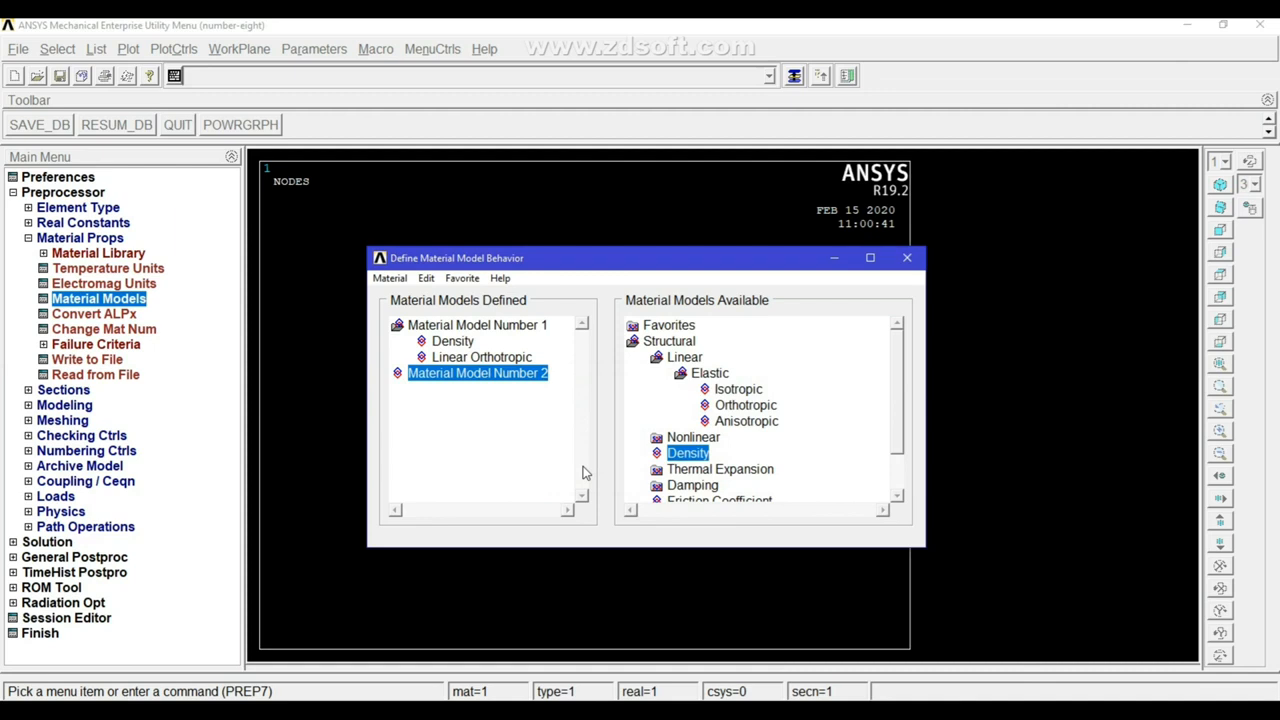
- Add linear orthotropic properties to material 2 with elastic moduli EX 5e10, EY 8e9 and EZ 8e9
{"action": "double_click", "coordinate": [758, 408]}
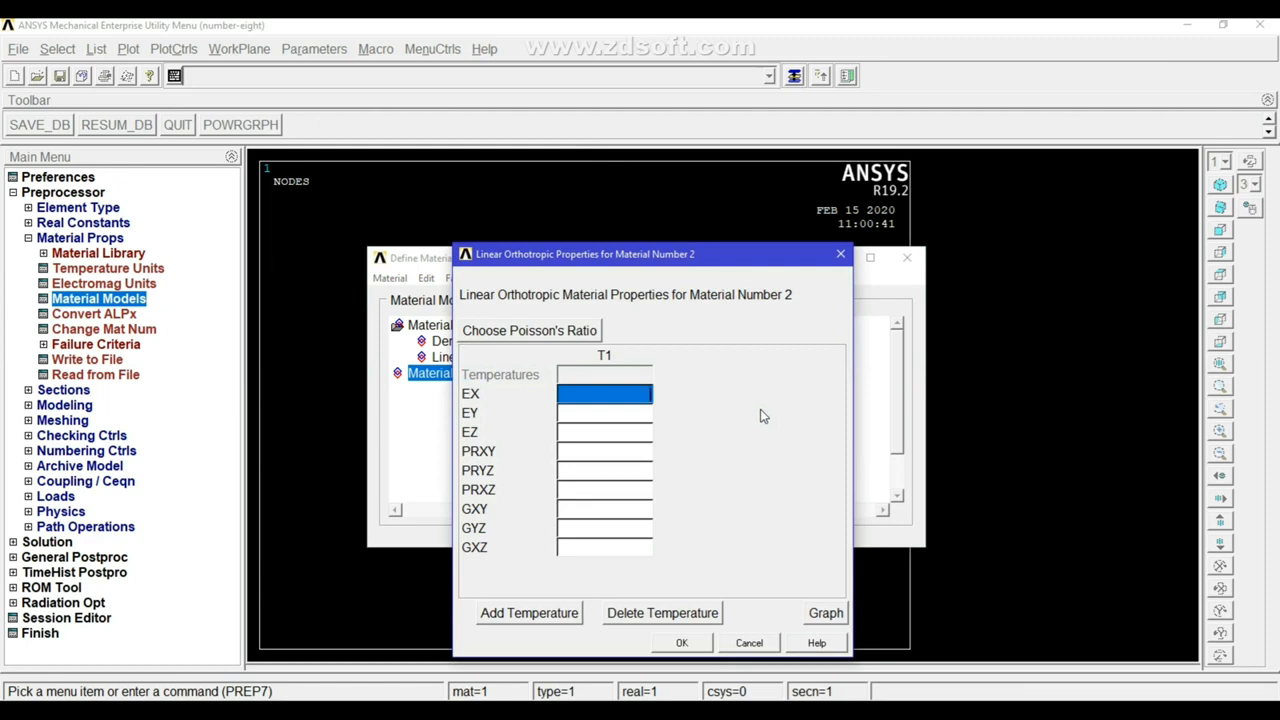
{"action": "type", "text": "5e10"}
{"action": "key", "text": "Tab"}
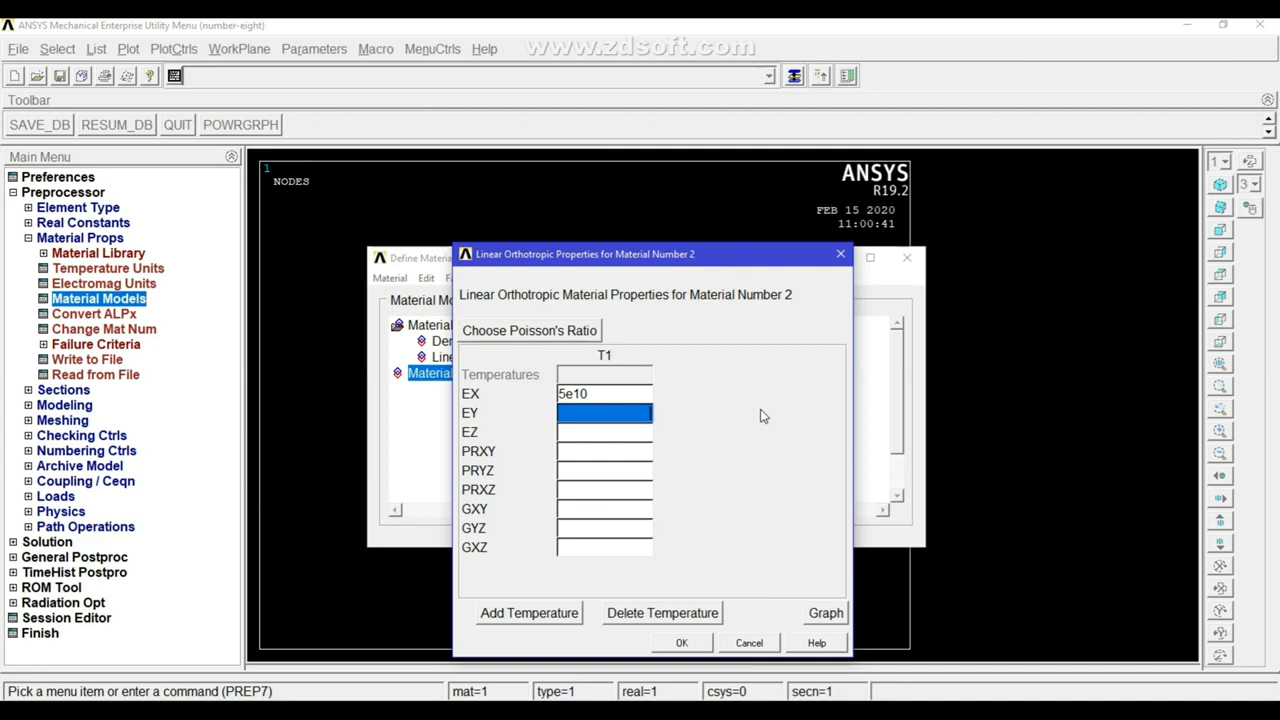
{"action": "type", "text": "8e9"}
{"action": "key", "text": "Tab"}
{"action": "type", "text": "8e9"}
{"action": "key", "text": "Tab"}
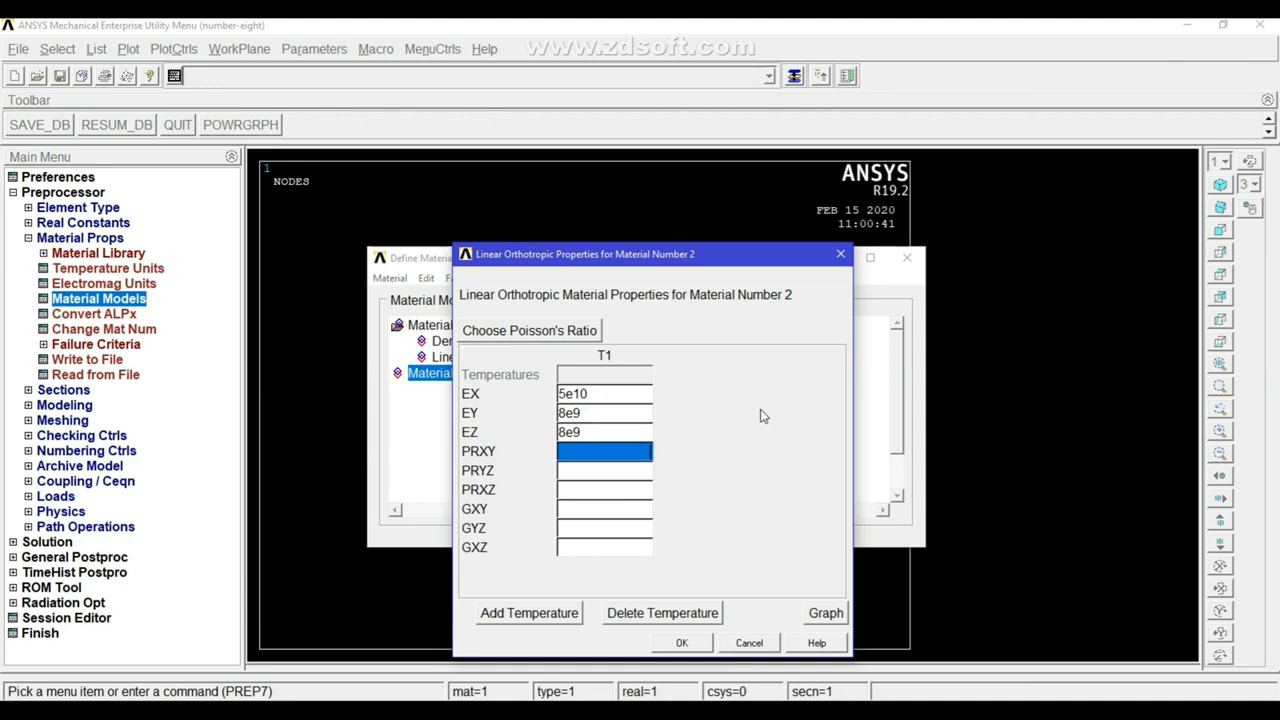
- Set material 2's Poisson's ratios to PRXY .3, PRYZ .4 and PRXZ .3
{"action": "type", "text": ".3"}
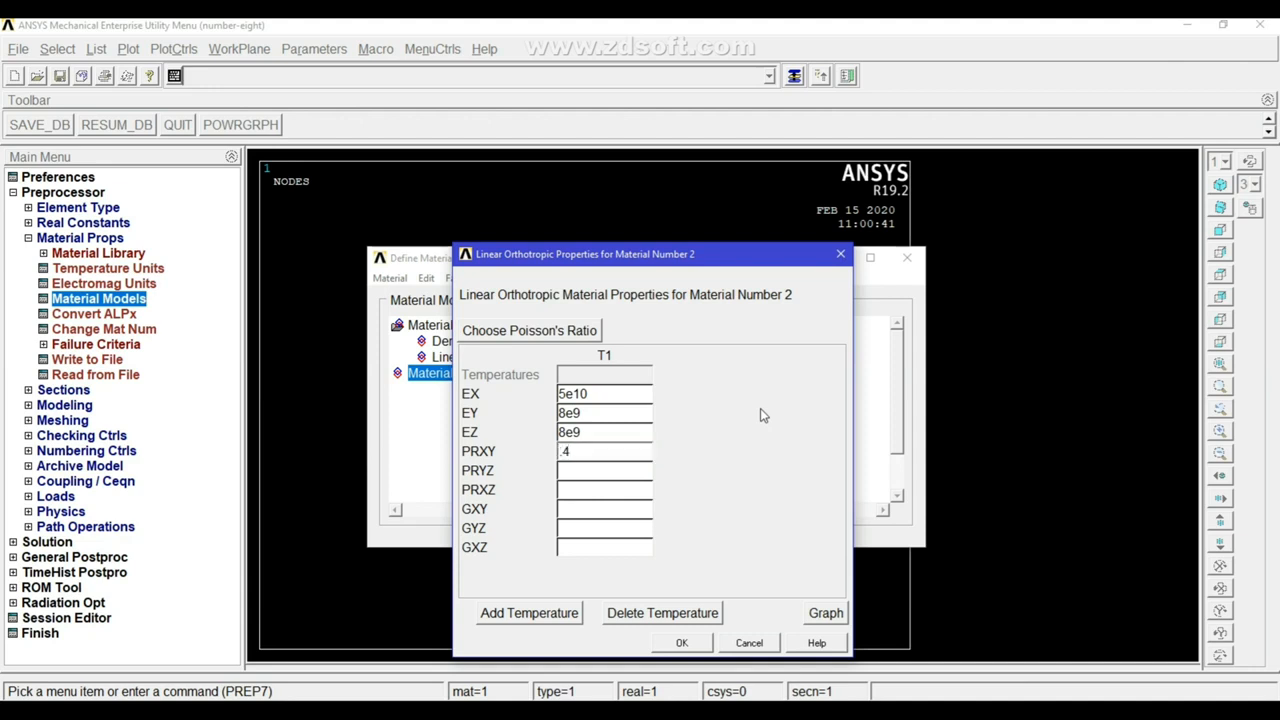
{"action": "key", "text": "Tab"}
{"action": "type", "text": ".4"}
{"action": "key", "text": "Tab"}
{"action": "type", "text": ".3"}
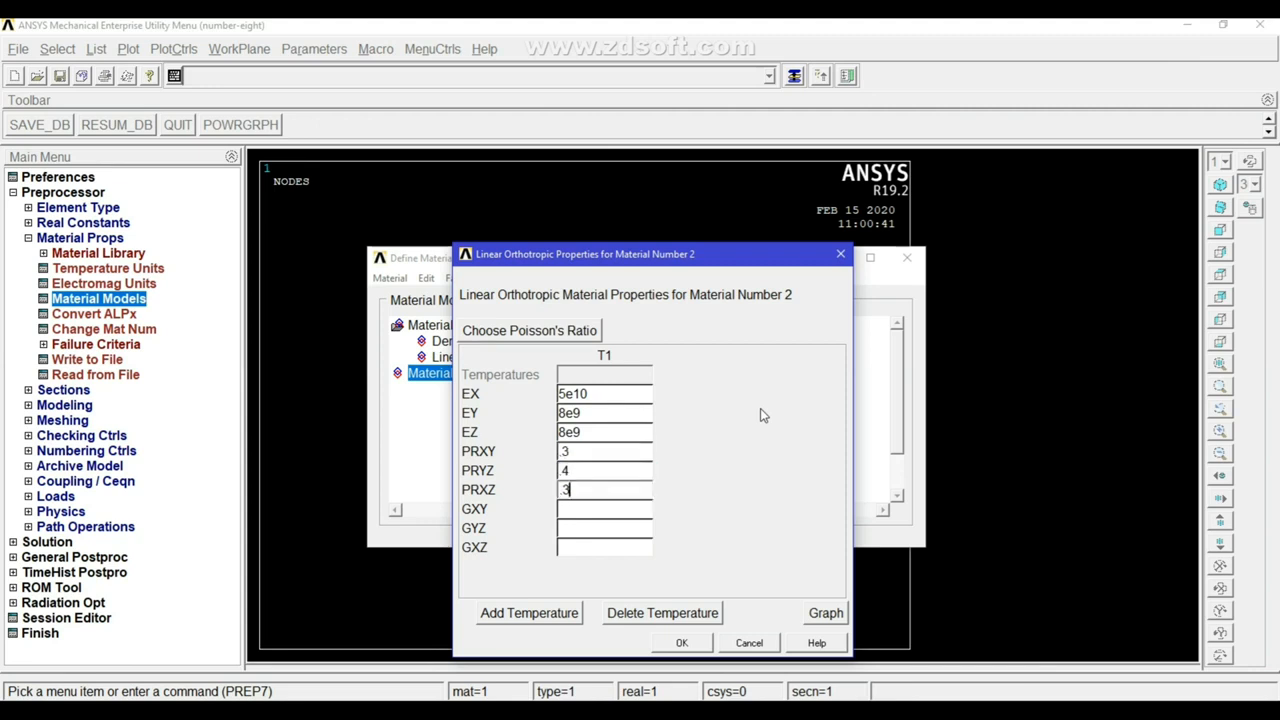
{"action": "key", "text": "Tab"}
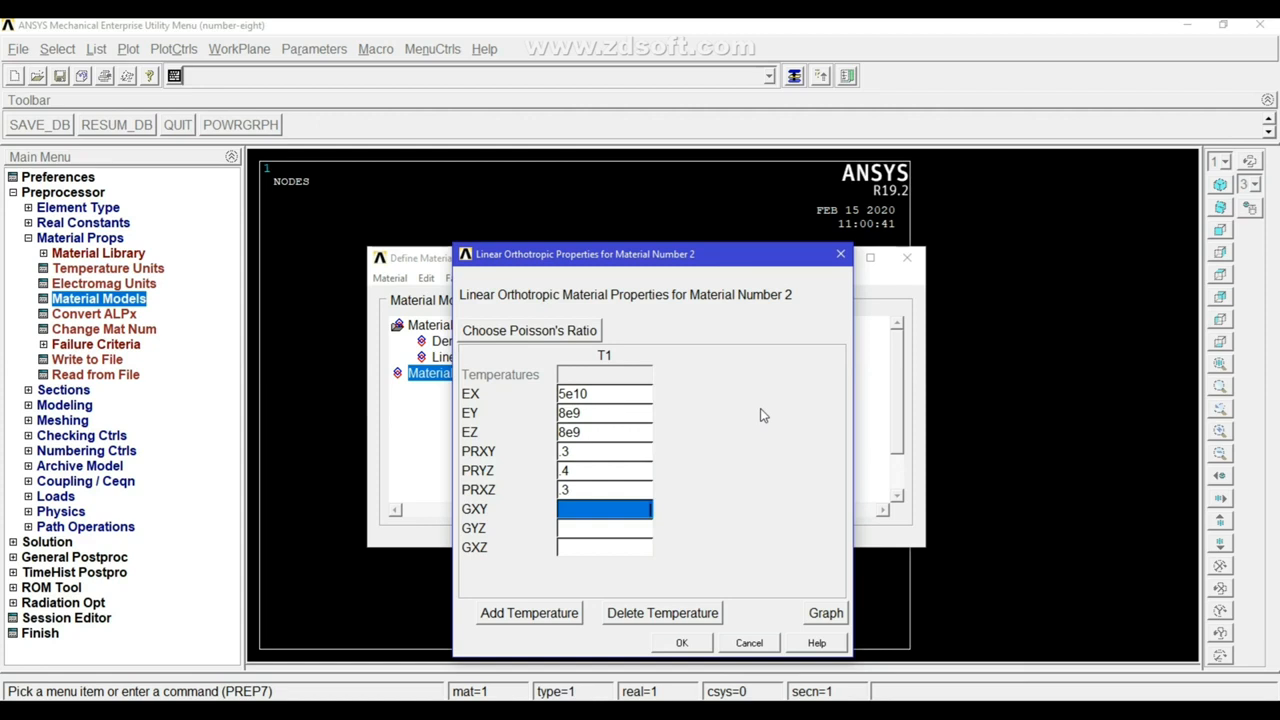
- Set material 2's shear moduli to GXY 5e9, GYZ 3.8462e9 and GXZ 5e9, and accept the orthotropic properties
{"action": "type", "text": "5e9"}
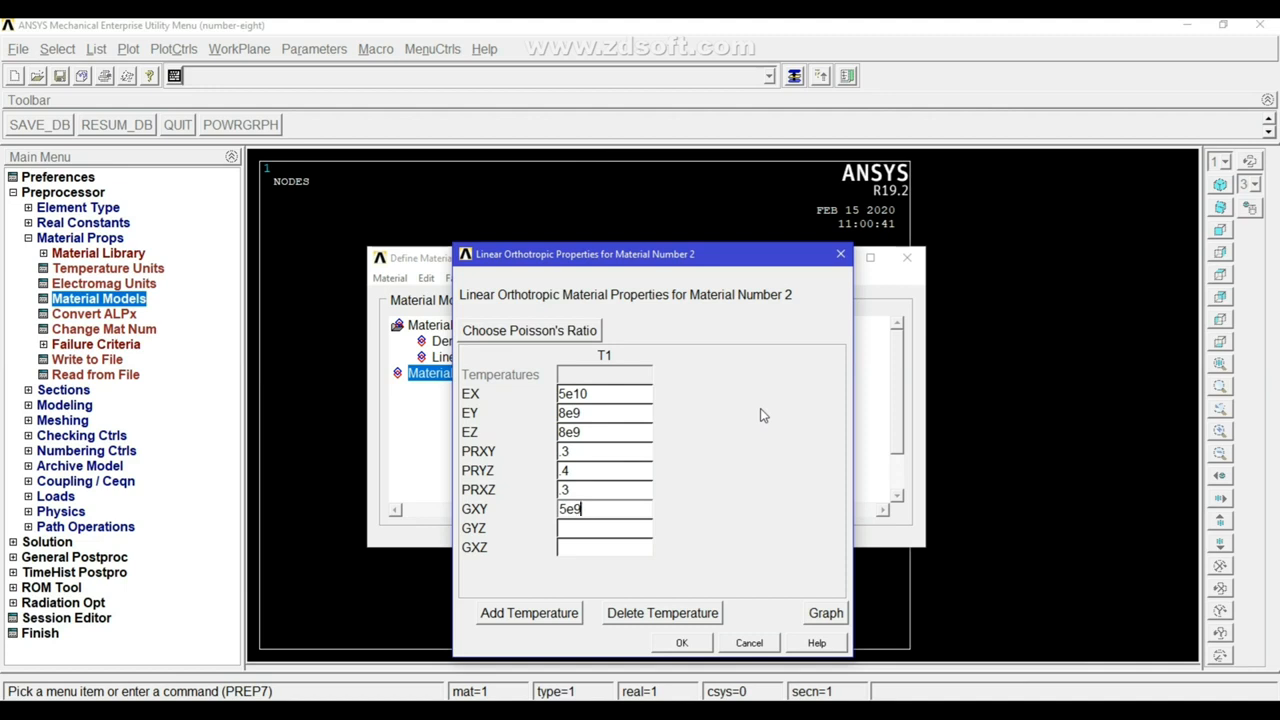
{"action": "key", "text": "Tab"}
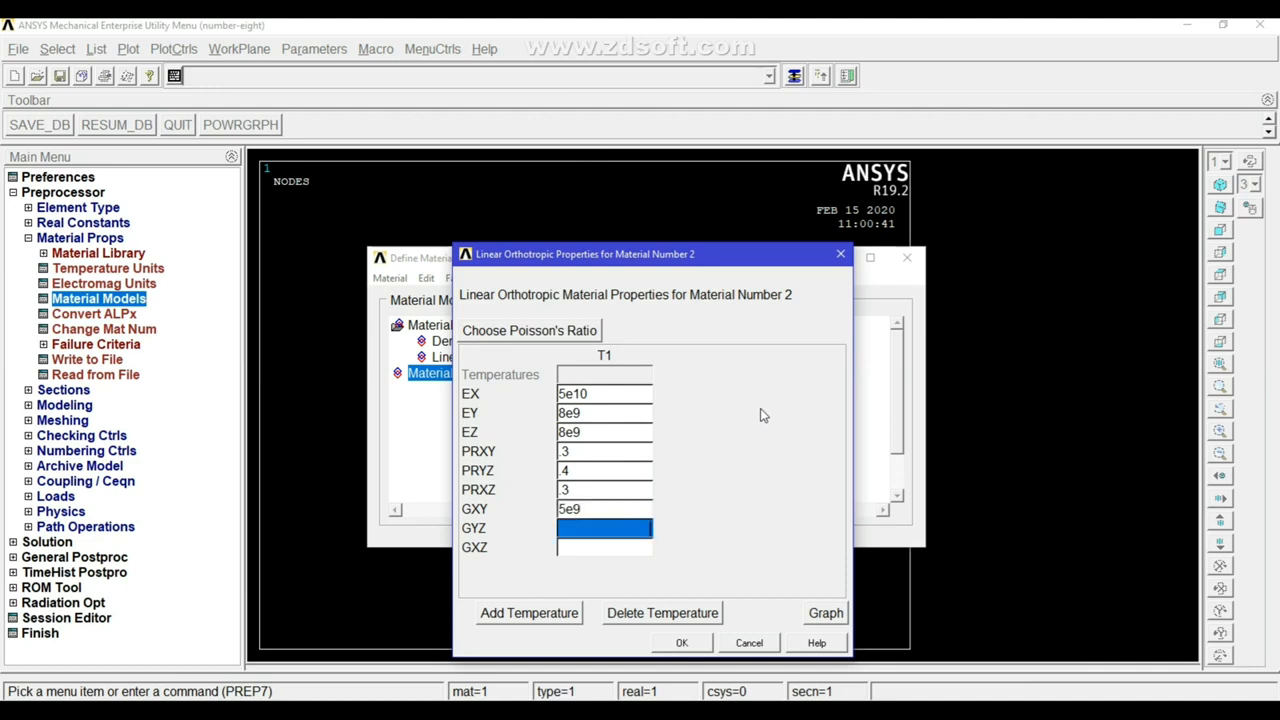
{"action": "type", "text": "3.8"}
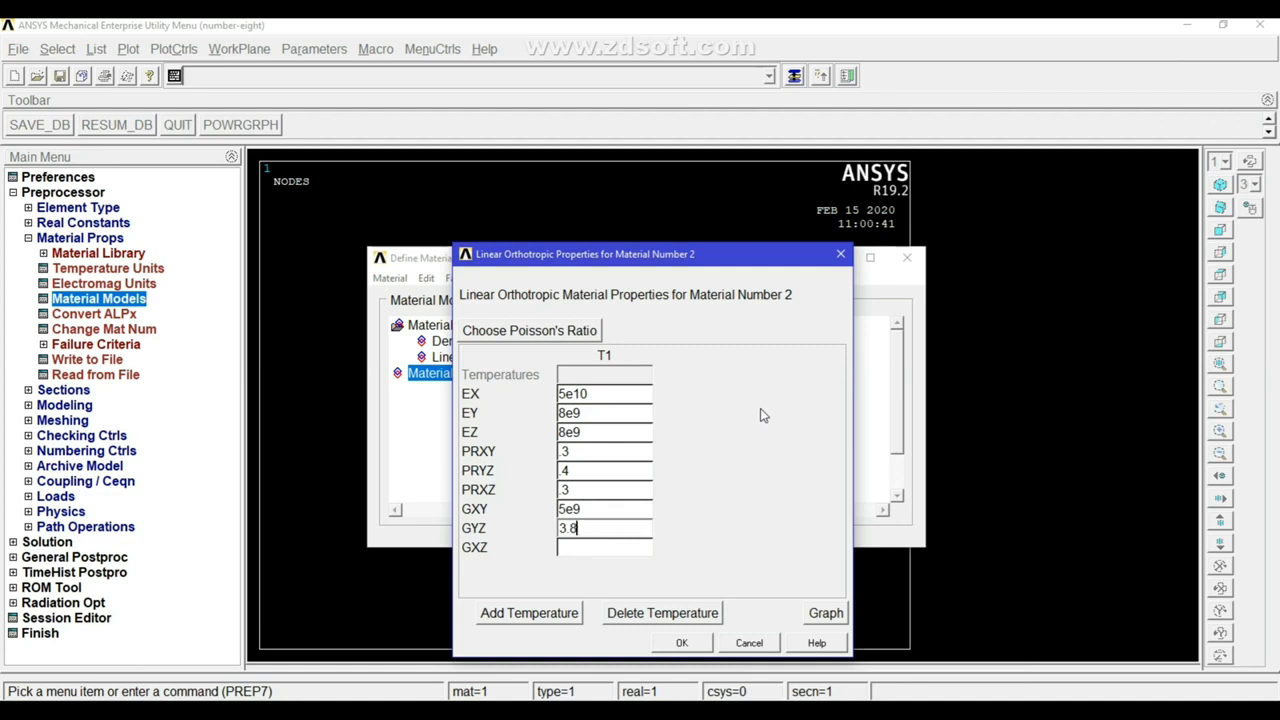
{"action": "type", "text": "462e9"}
{"action": "key", "text": "Tab"}
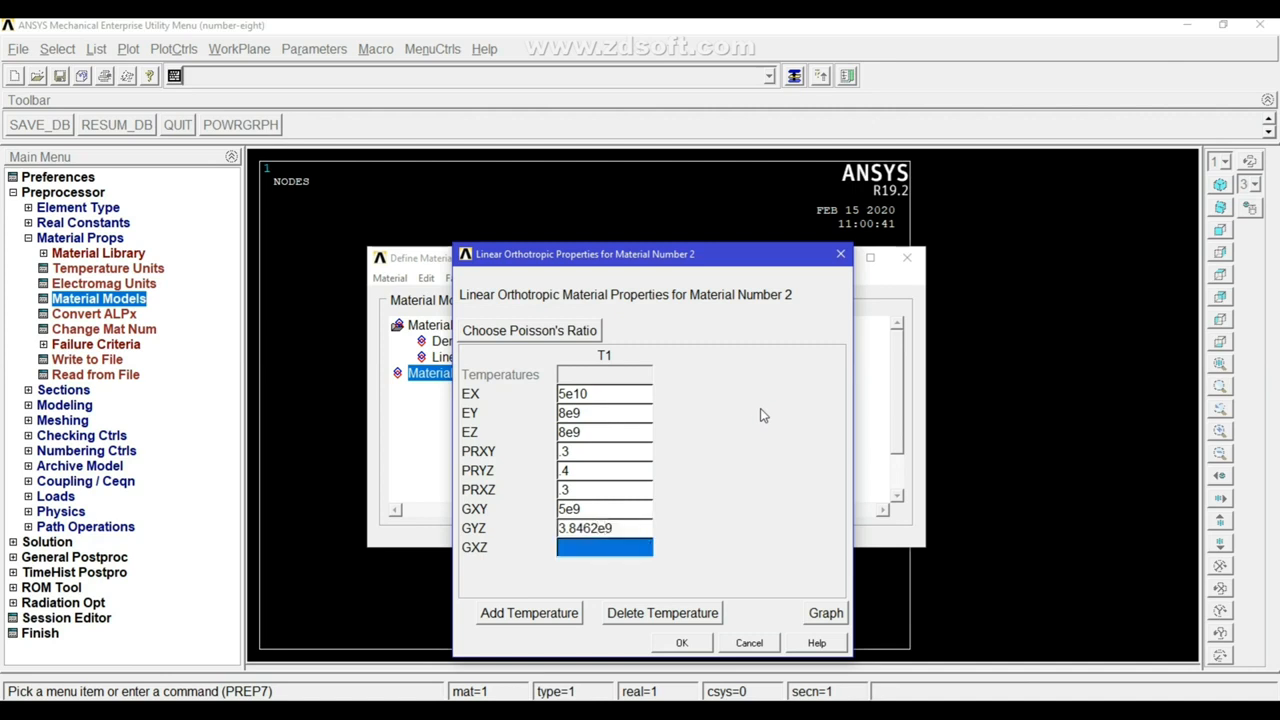
{"action": "type", "text": "5e9"}
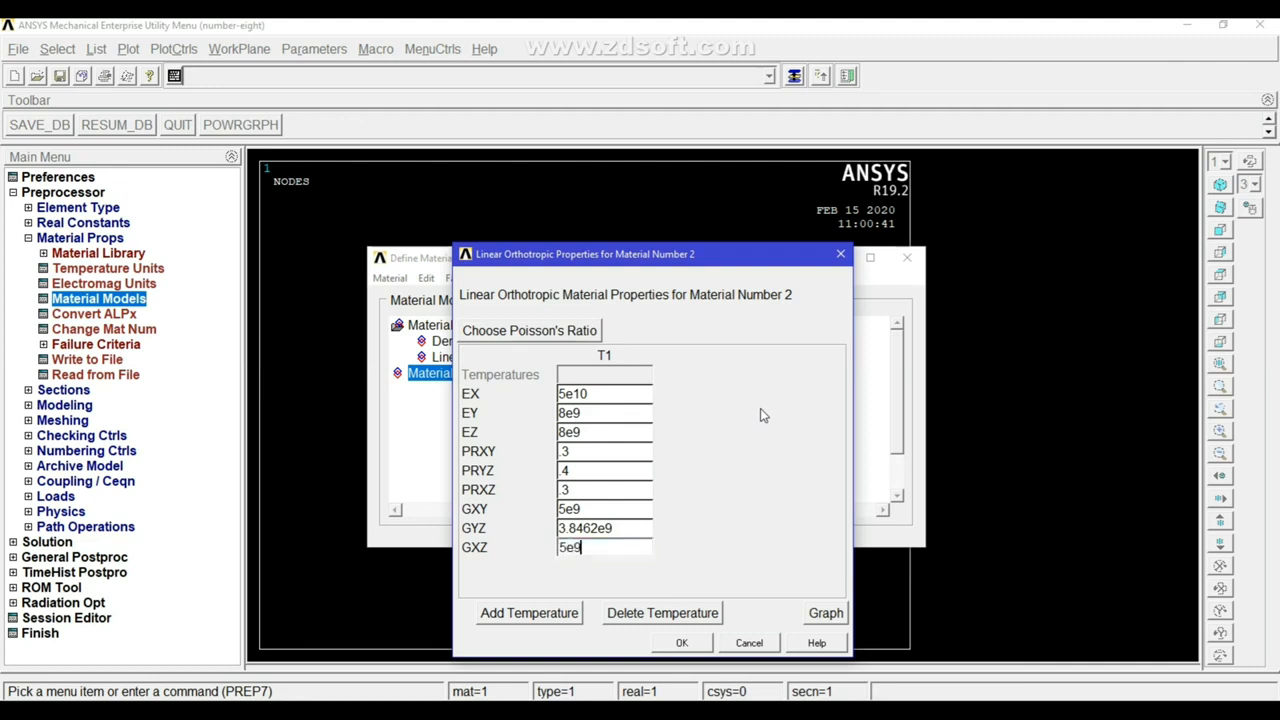
{"action": "left_click", "coordinate": [681, 643]}
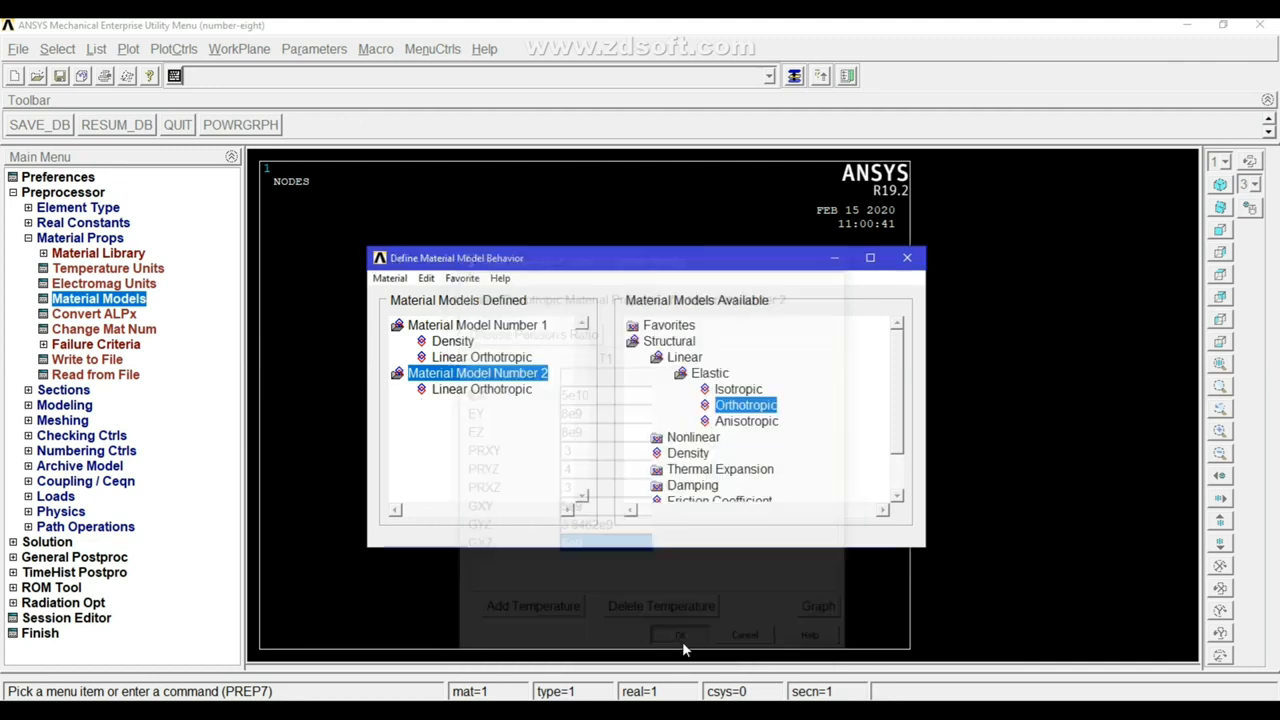
- Assign a density of 1814.37 to material 2
{"action": "double_click", "coordinate": [695, 455]}
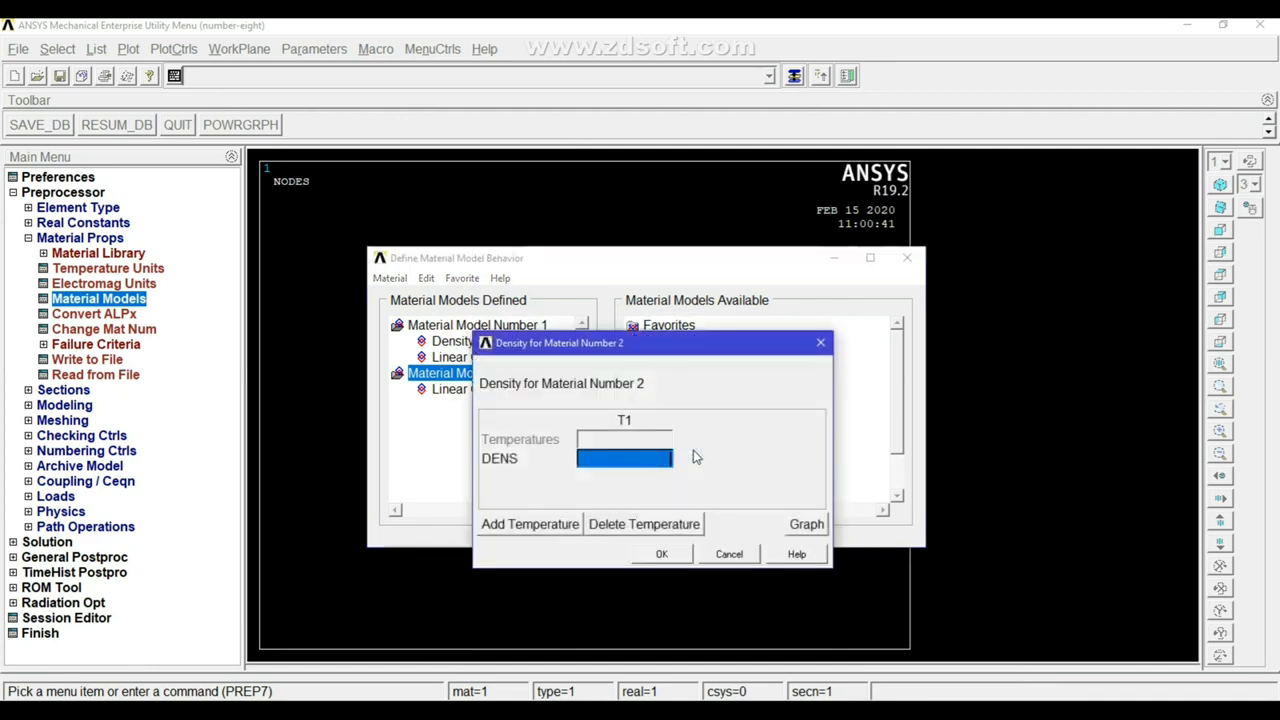
{"action": "type", "text": "181"}
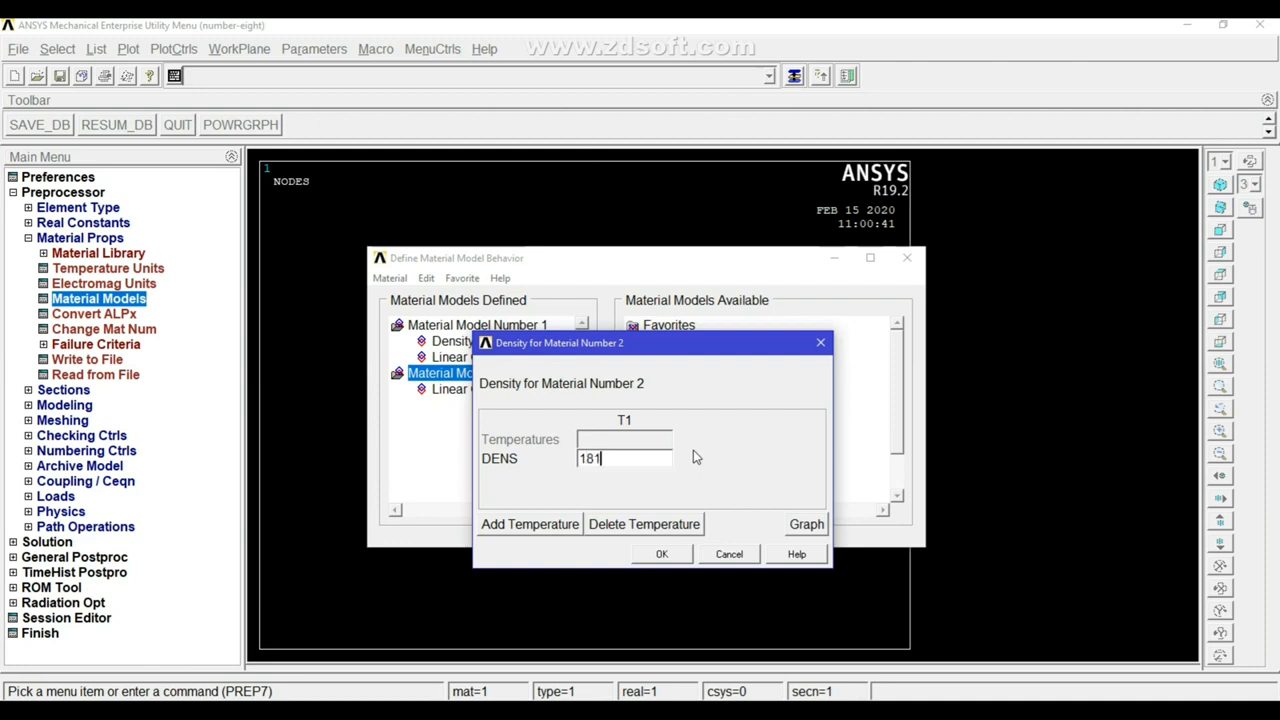
{"action": "type", "text": "4.37"}
{"action": "left_click", "coordinate": [657, 556]}
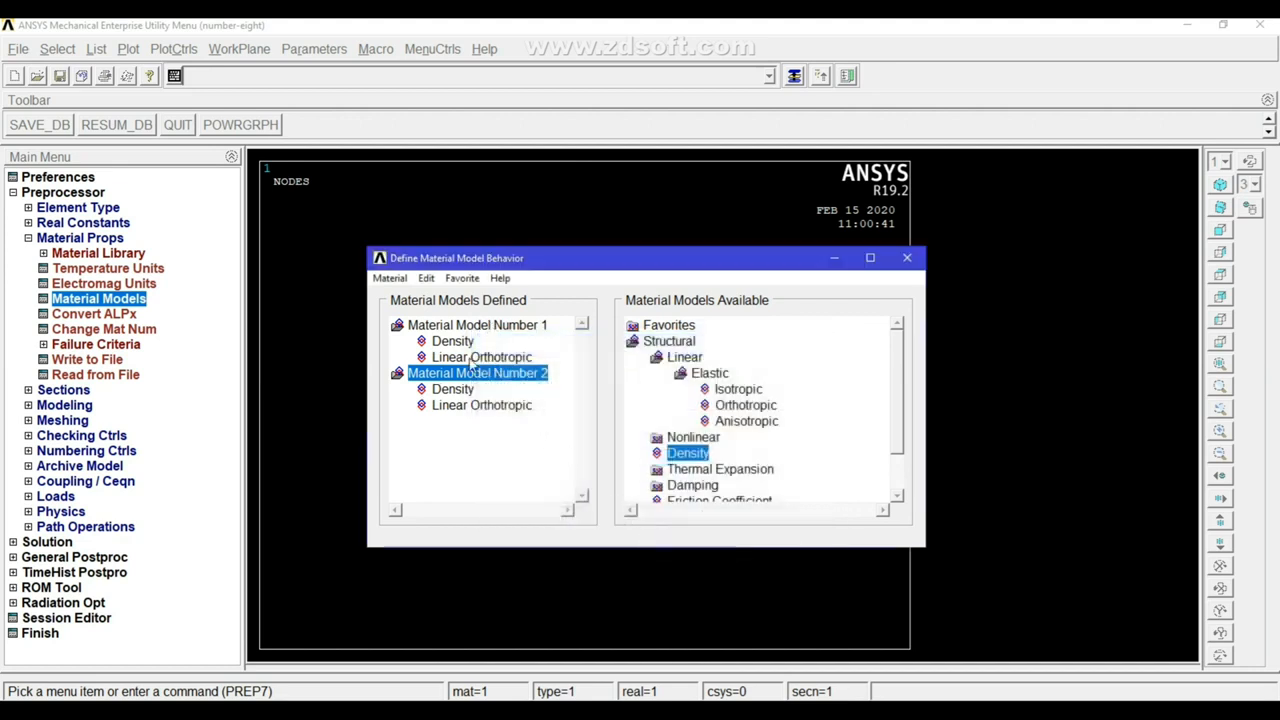
- Create a new material model with ID 3
{"action": "left_click", "coordinate": [390, 279]}
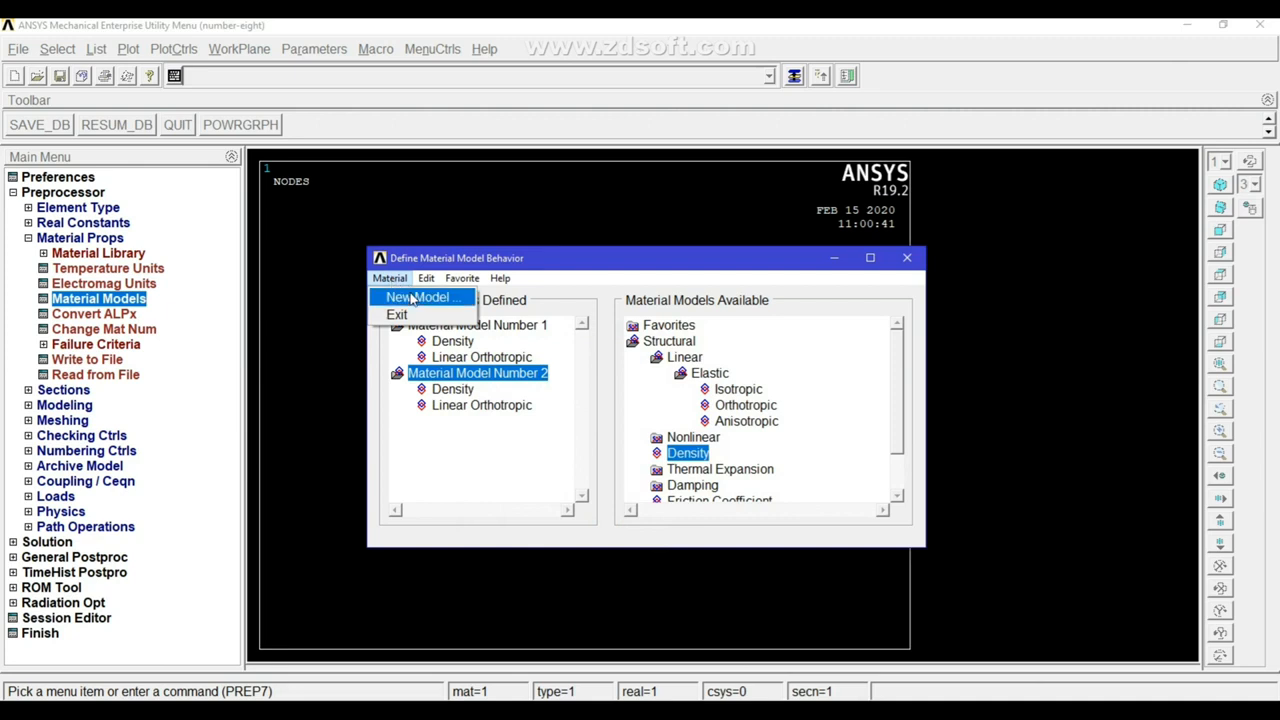
{"action": "left_click", "coordinate": [410, 300]}
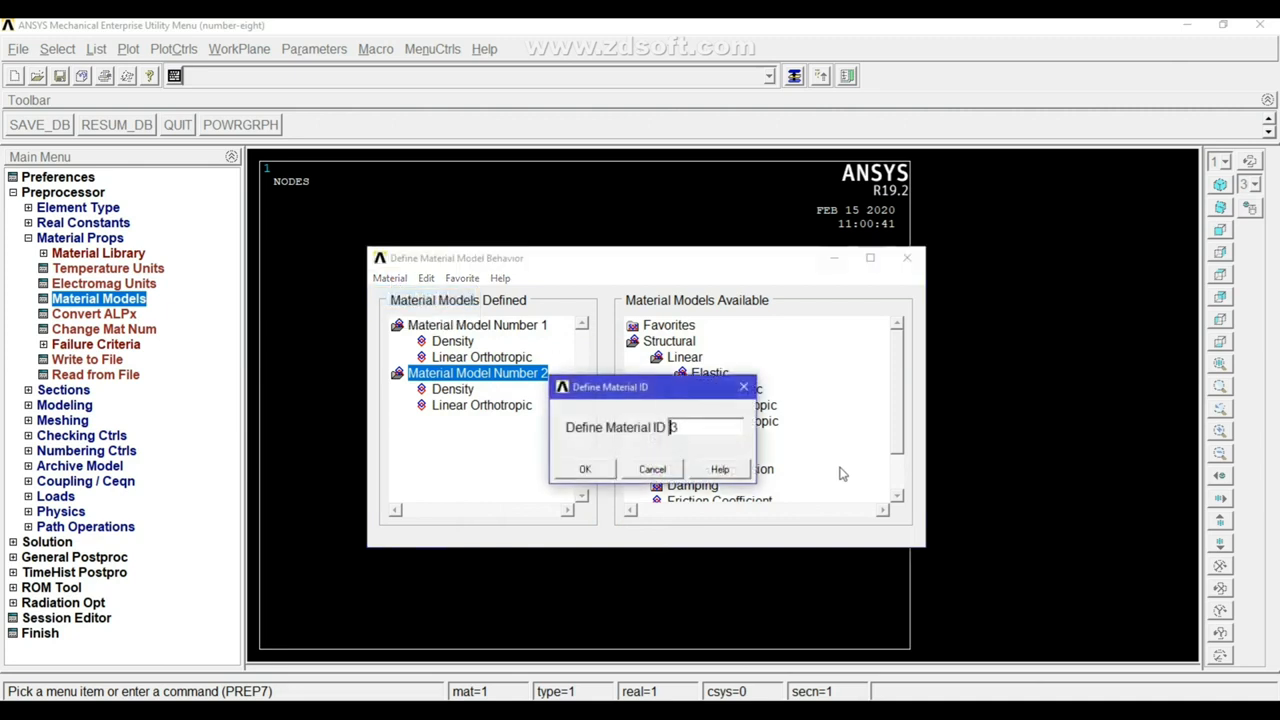
{"action": "left_click", "coordinate": [586, 470]}
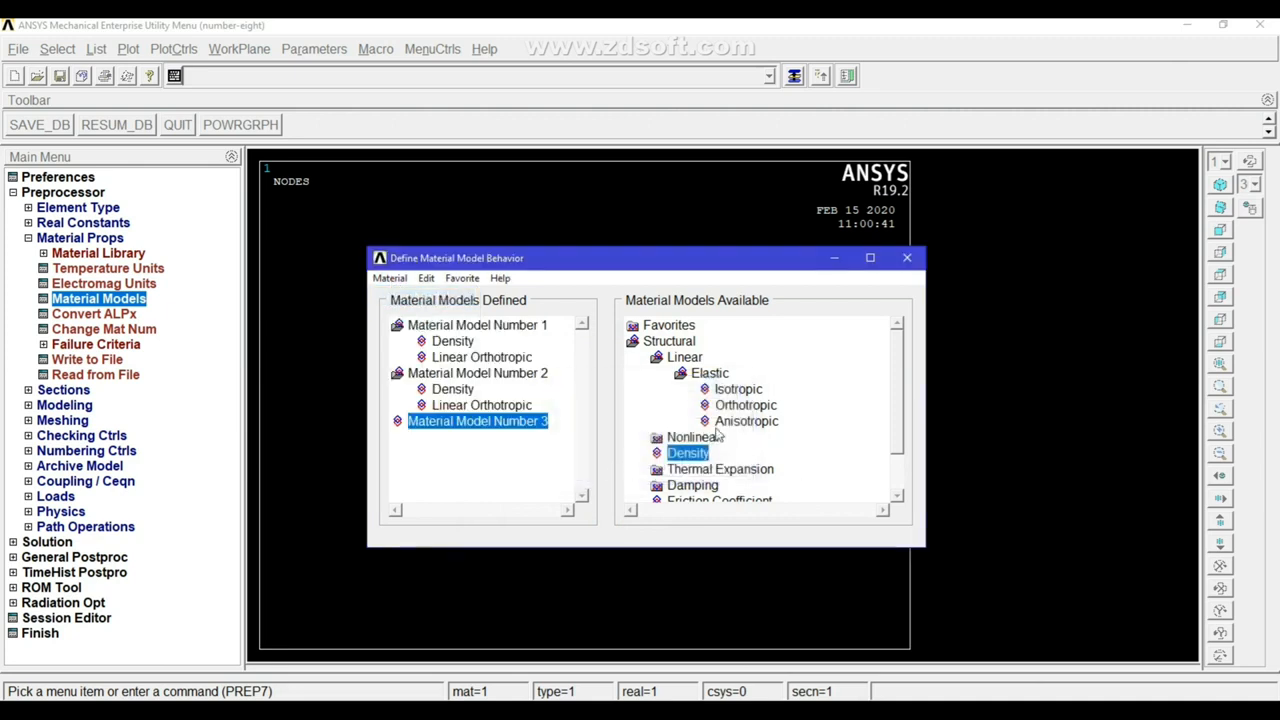
- Add linear isotropic properties to material 3 with elastic modulus EX 2e11 and Poisson's ratio PRXY .3
{"action": "double_click", "coordinate": [748, 389]}
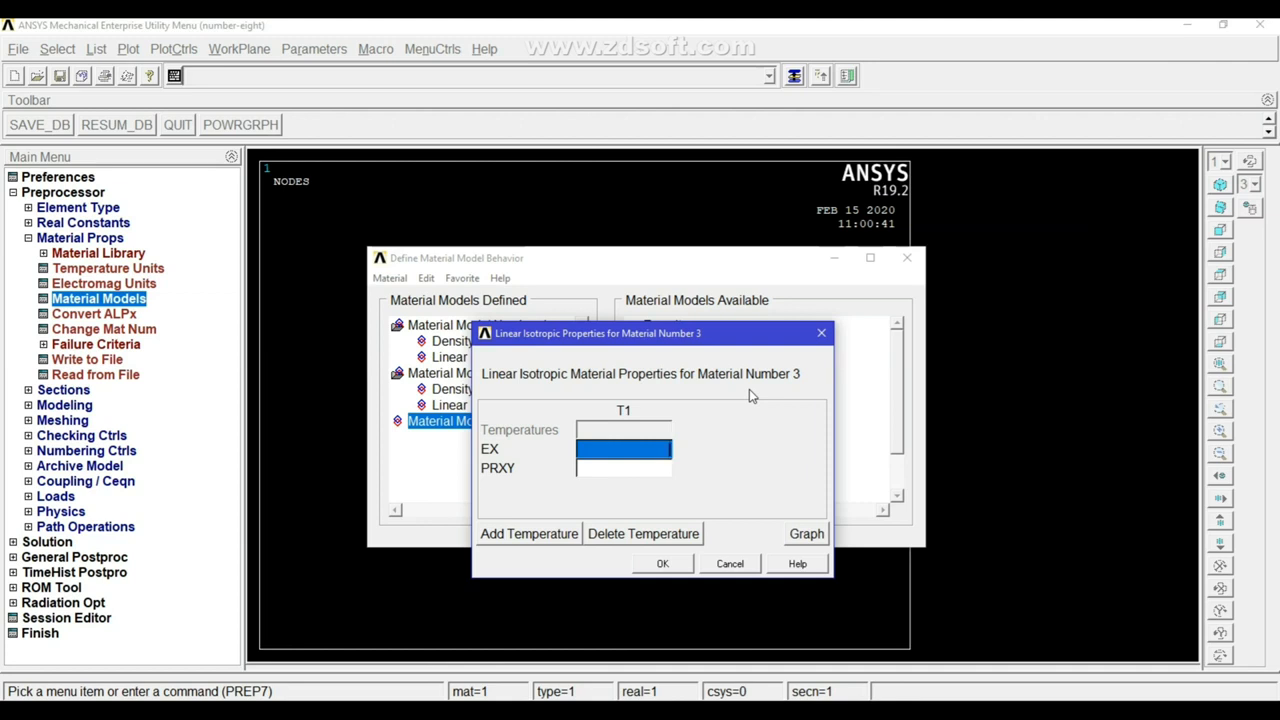
{"action": "type", "text": "2e"}
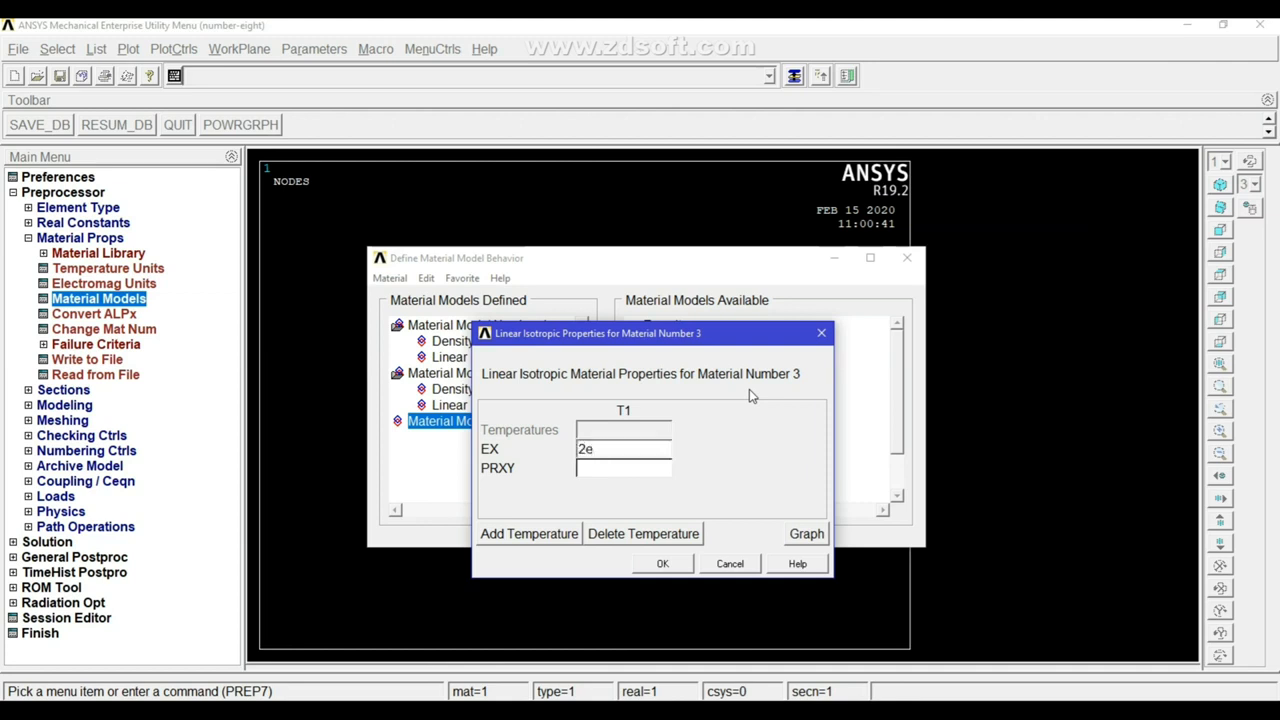
{"action": "type", "text": "11"}
{"action": "key", "text": "Tab"}
{"action": "key", "text": "BackSpace"}
{"action": "type", "text": ".3"}
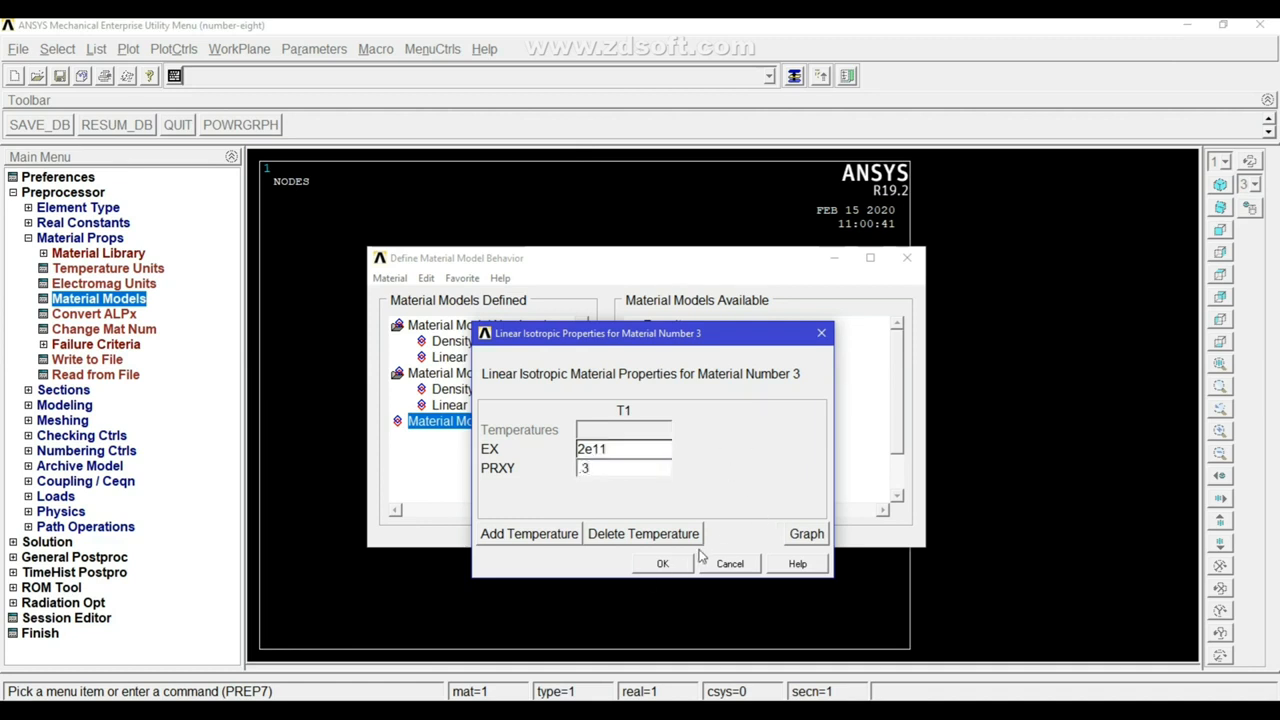
{"action": "left_click", "coordinate": [662, 563]}
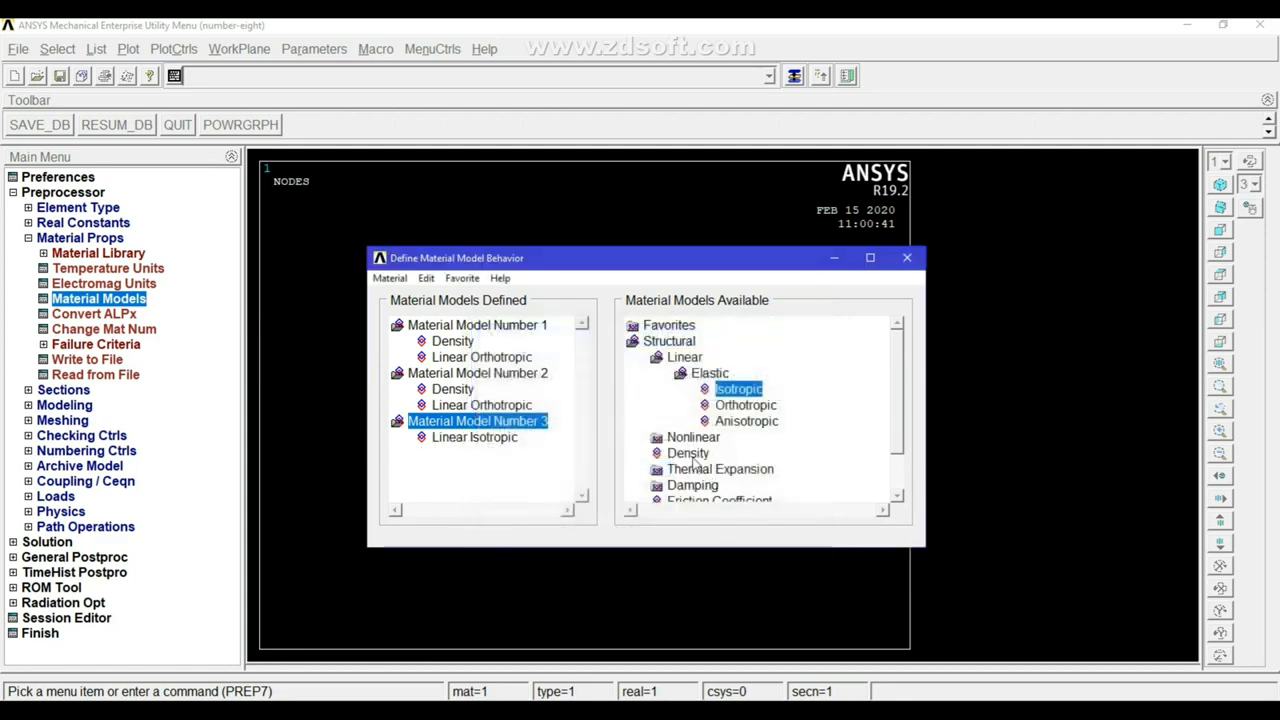
- Assign a density of 7850 to material 3 and close the material model definition
{"action": "double_click", "coordinate": [688, 454]}
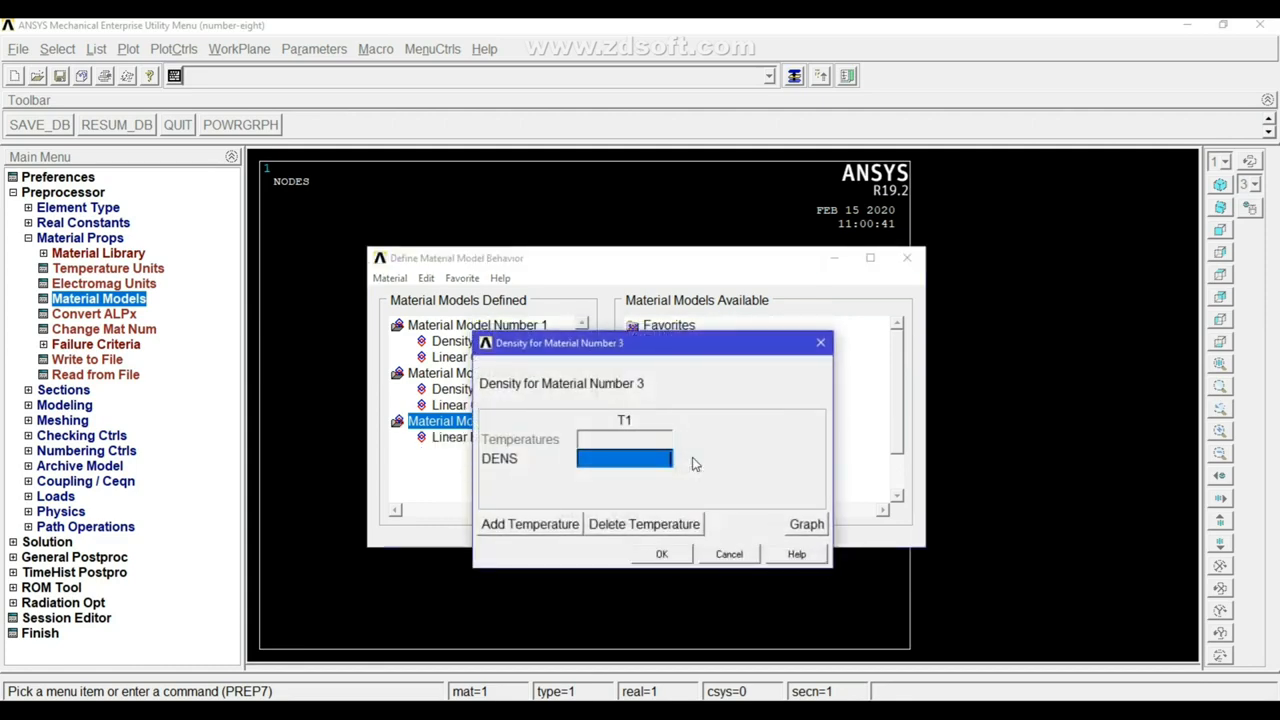
{"action": "type", "text": "78"}
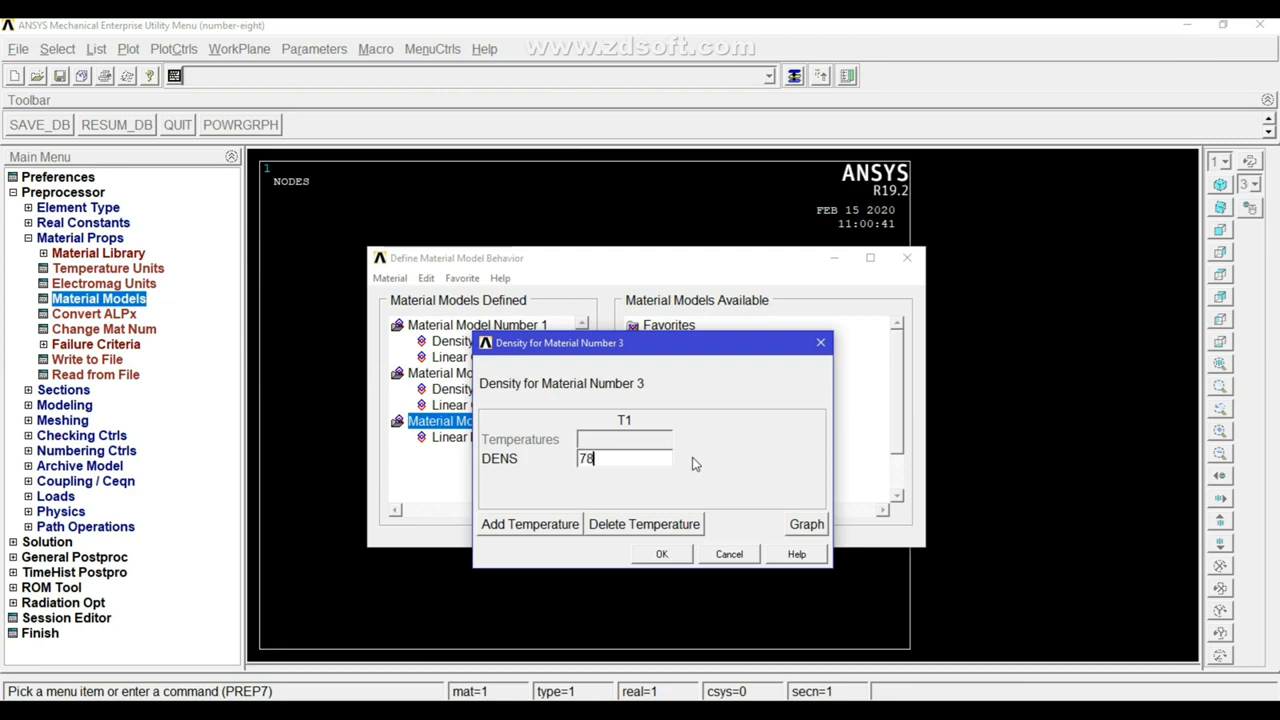
{"action": "type", "text": "50"}
{"action": "left_click", "coordinate": [661, 556]}
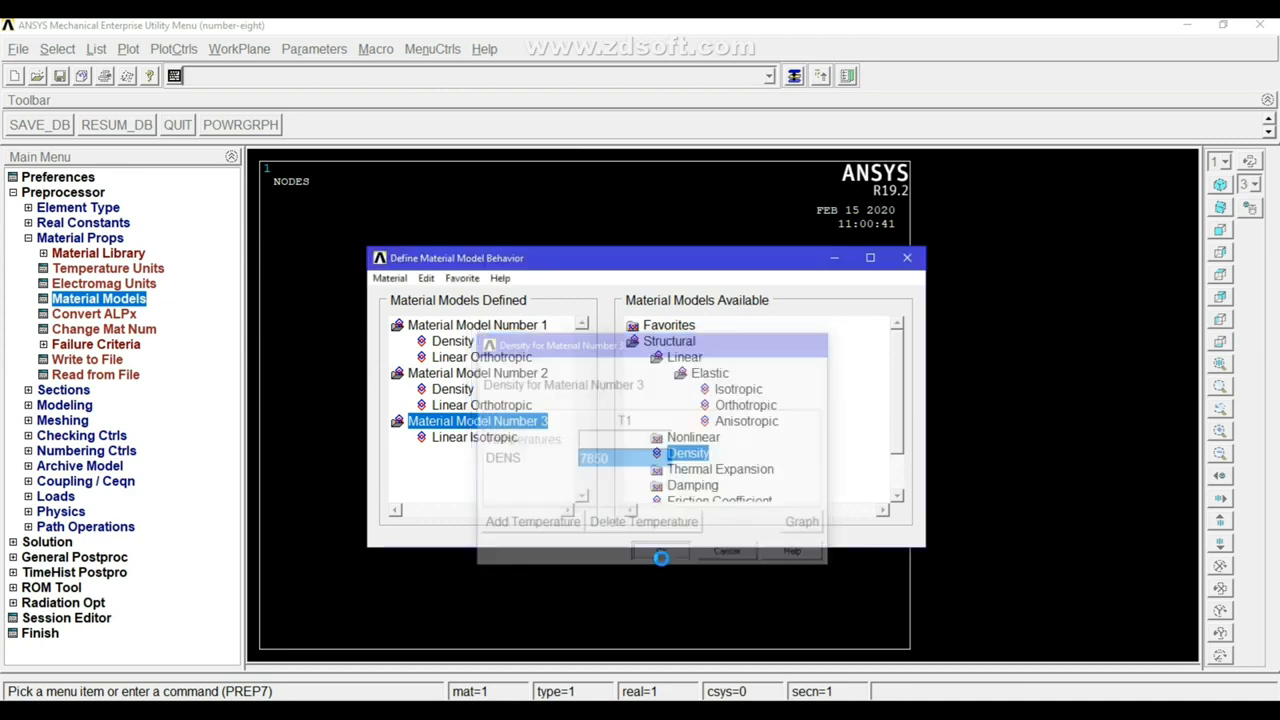
{"action": "left_click", "coordinate": [390, 278]}
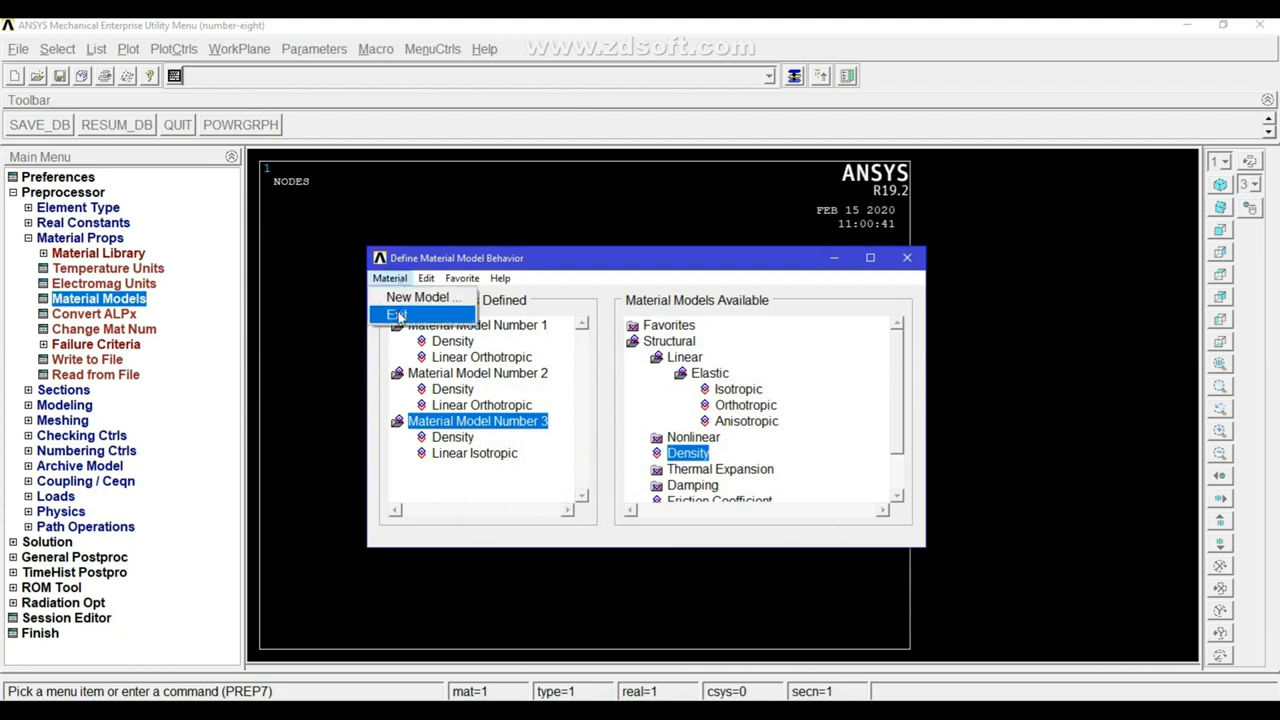
{"action": "left_click", "coordinate": [397, 314]}
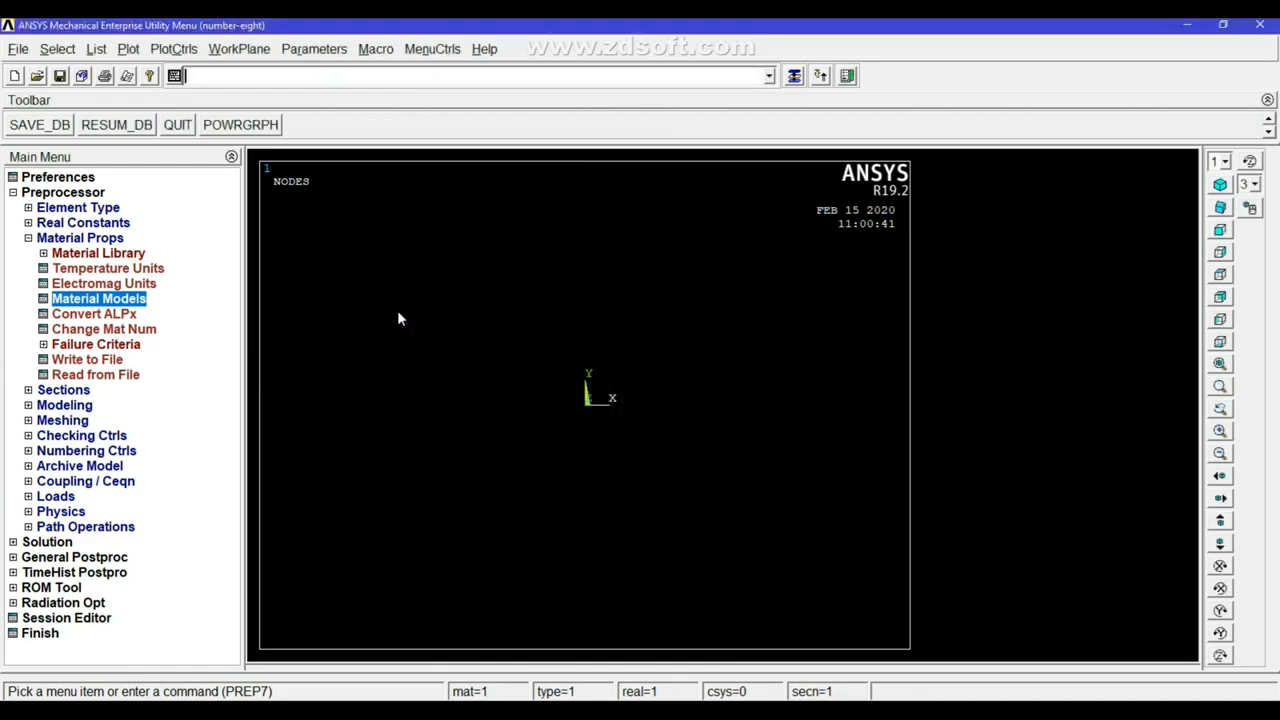
- Start a shell lay-up section with ID 1 and give its first layer thickness 3, material 1 and orientation 45
{"action": "left_click", "coordinate": [40, 391]}
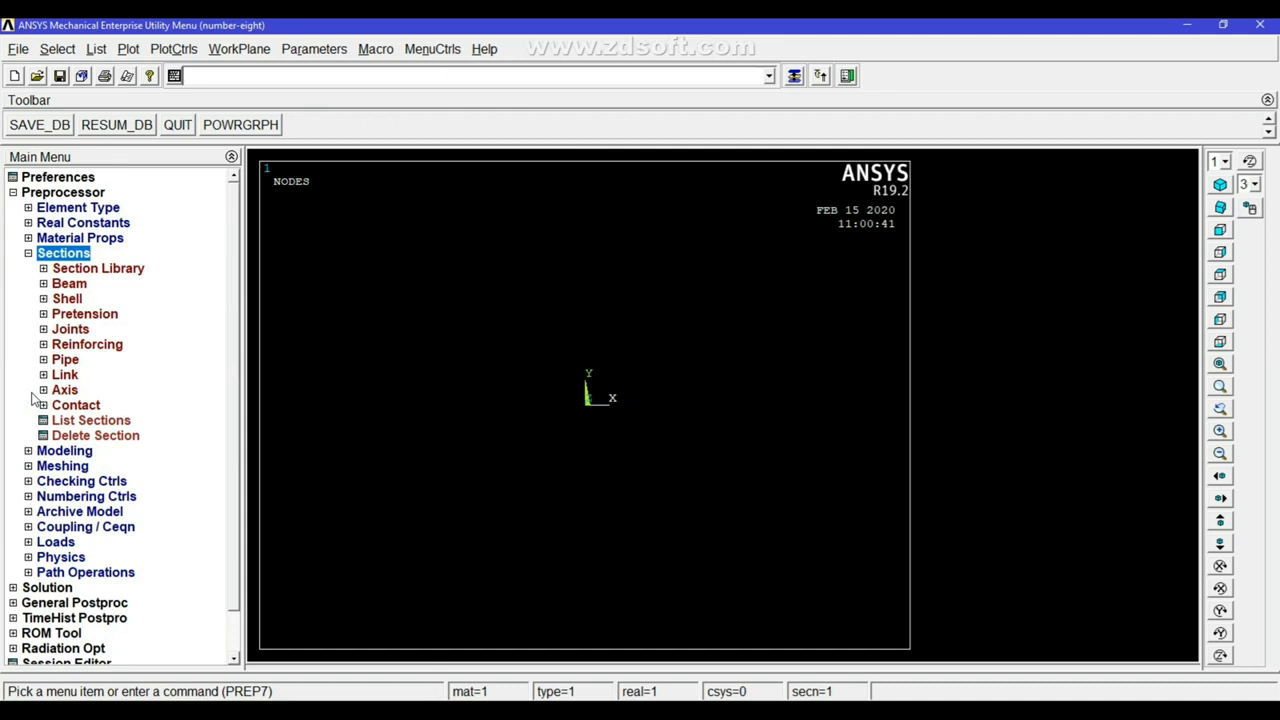
{"action": "left_click", "coordinate": [44, 299]}
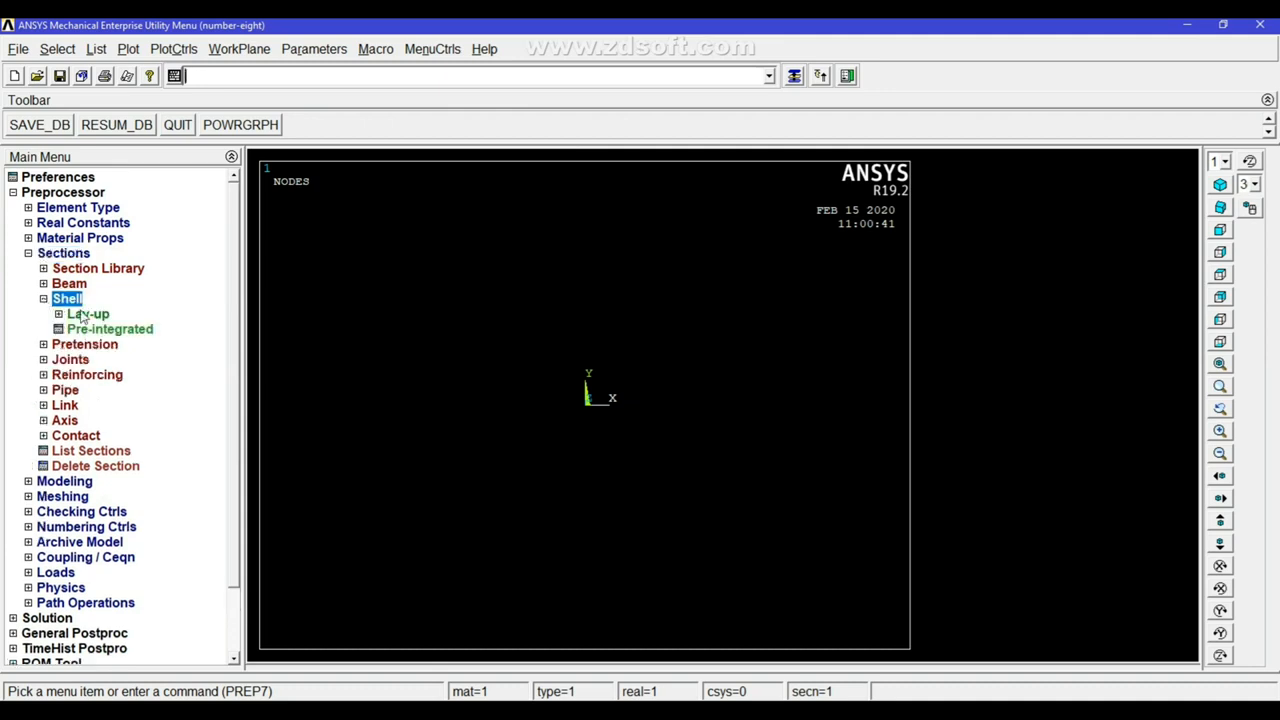
{"action": "left_click", "coordinate": [87, 315]}
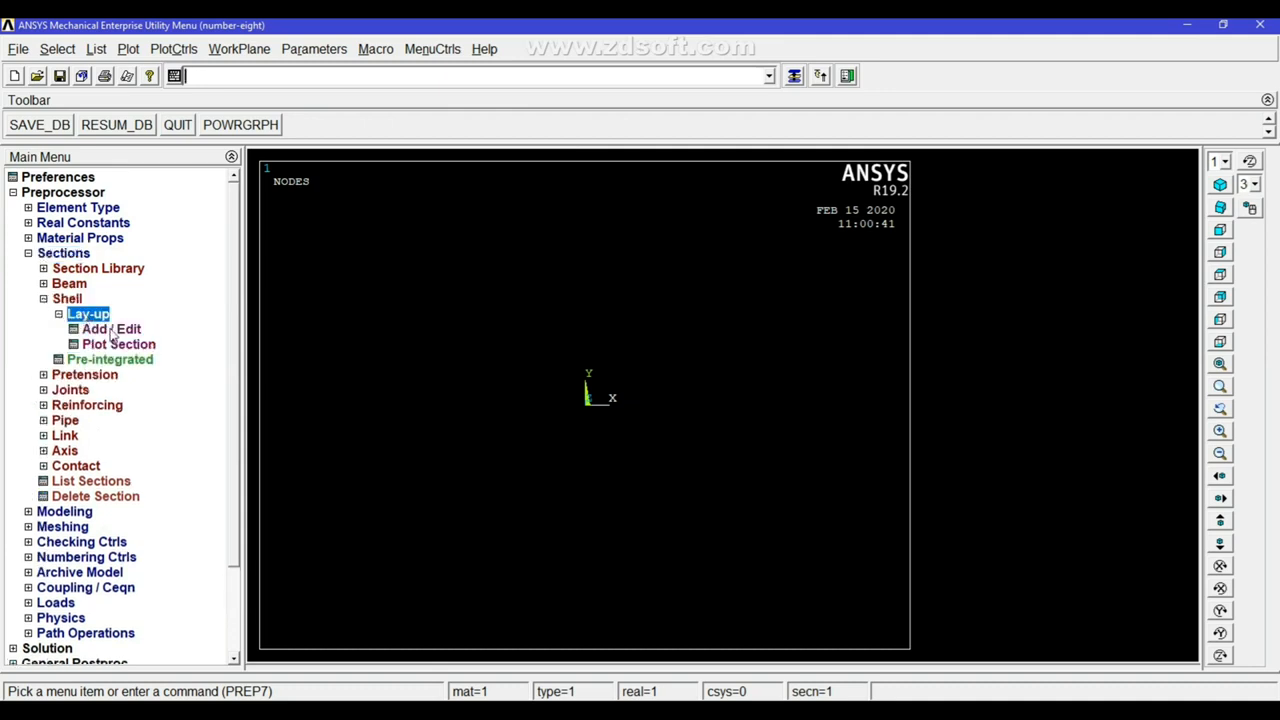
{"action": "left_click", "coordinate": [108, 330]}
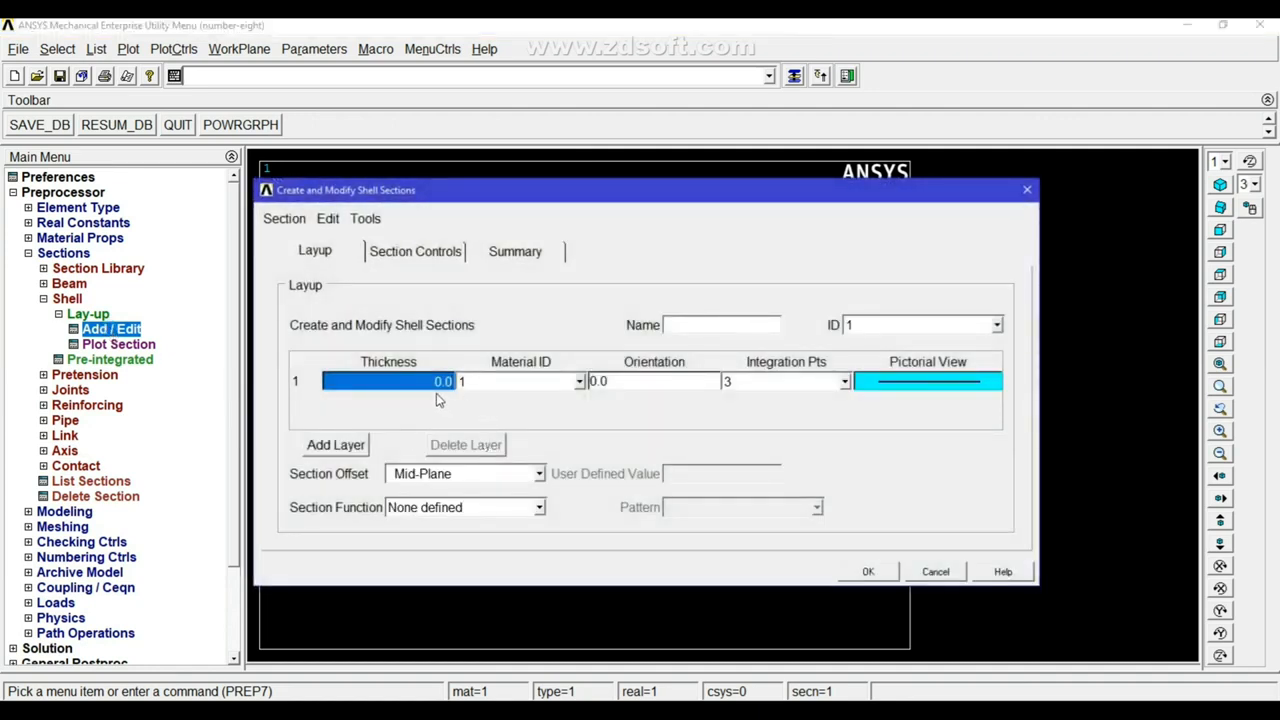
{"action": "type", "text": "3"}
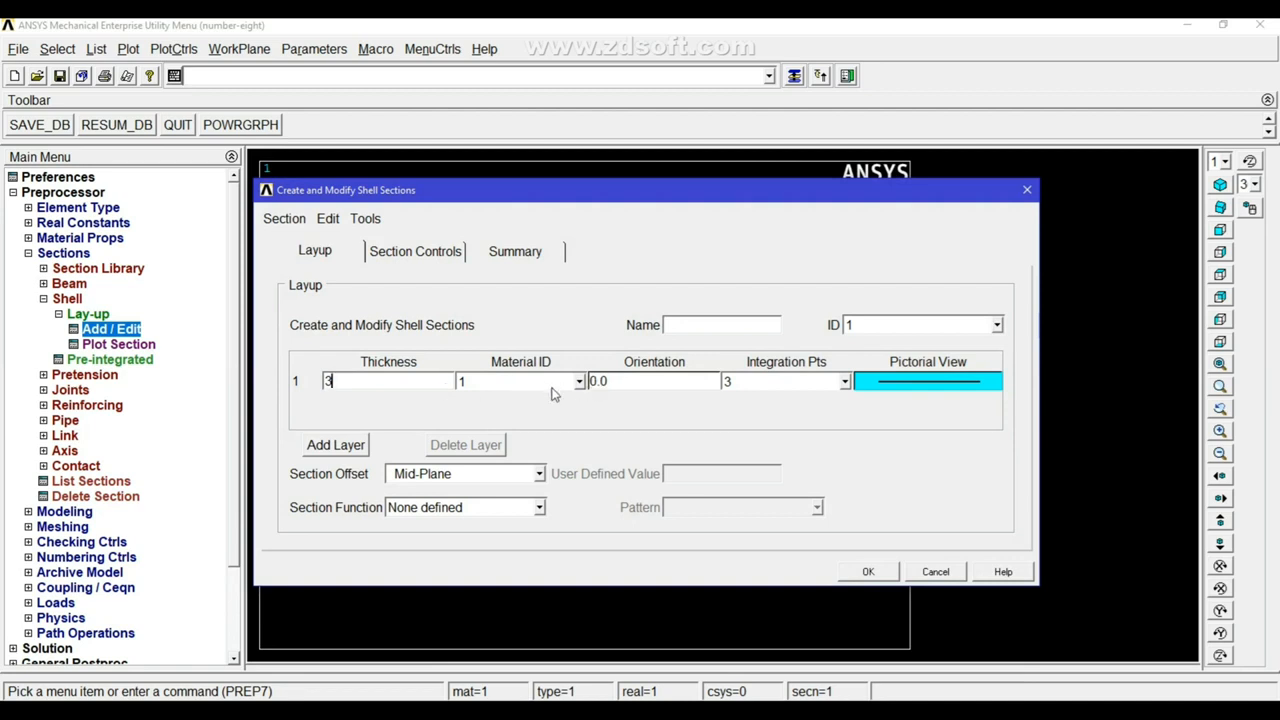
{"action": "left_click", "coordinate": [680, 386]}
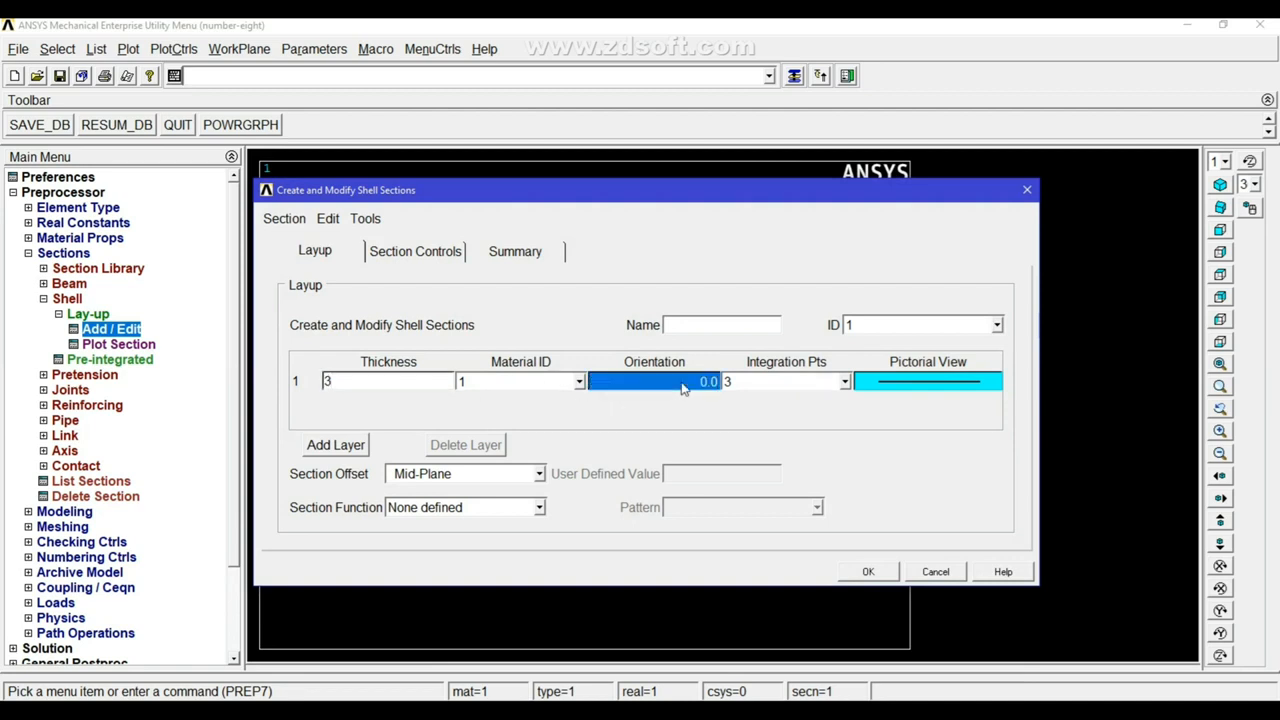
{"action": "type", "text": "45"}
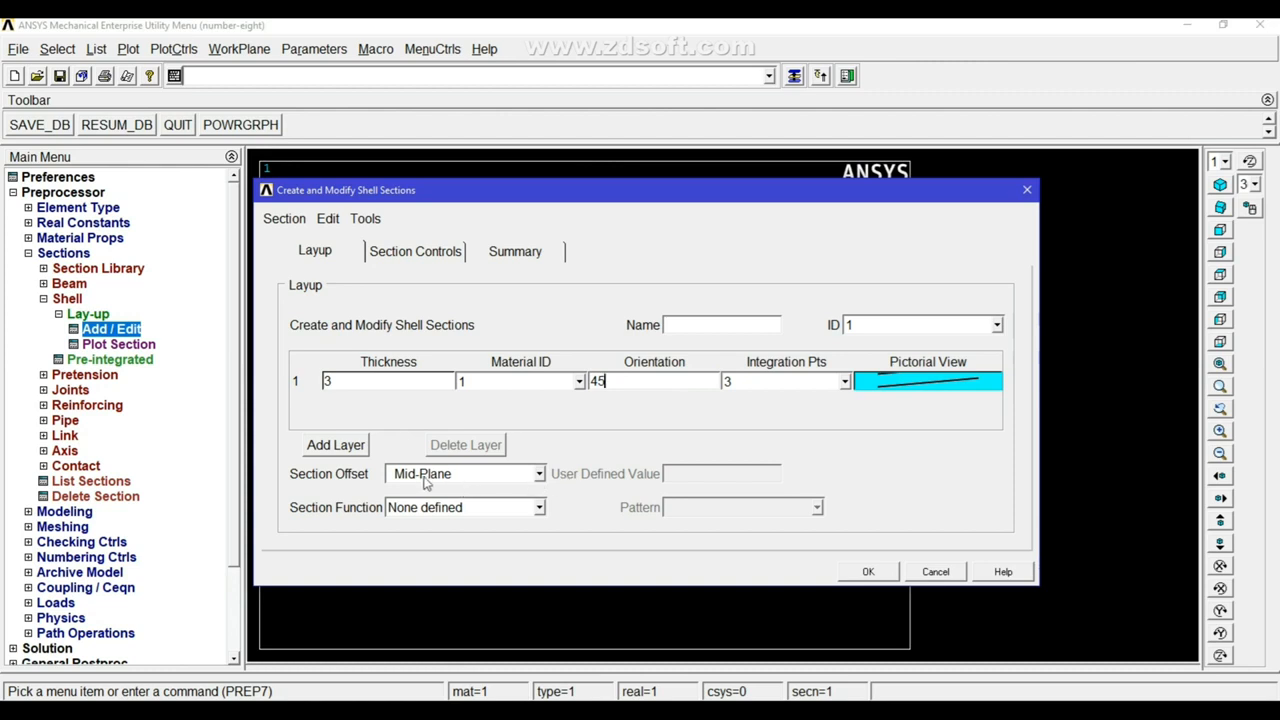
- Add a second layer to the shell lay-up with thickness 3 and material 3
{"action": "left_click", "coordinate": [342, 446]}
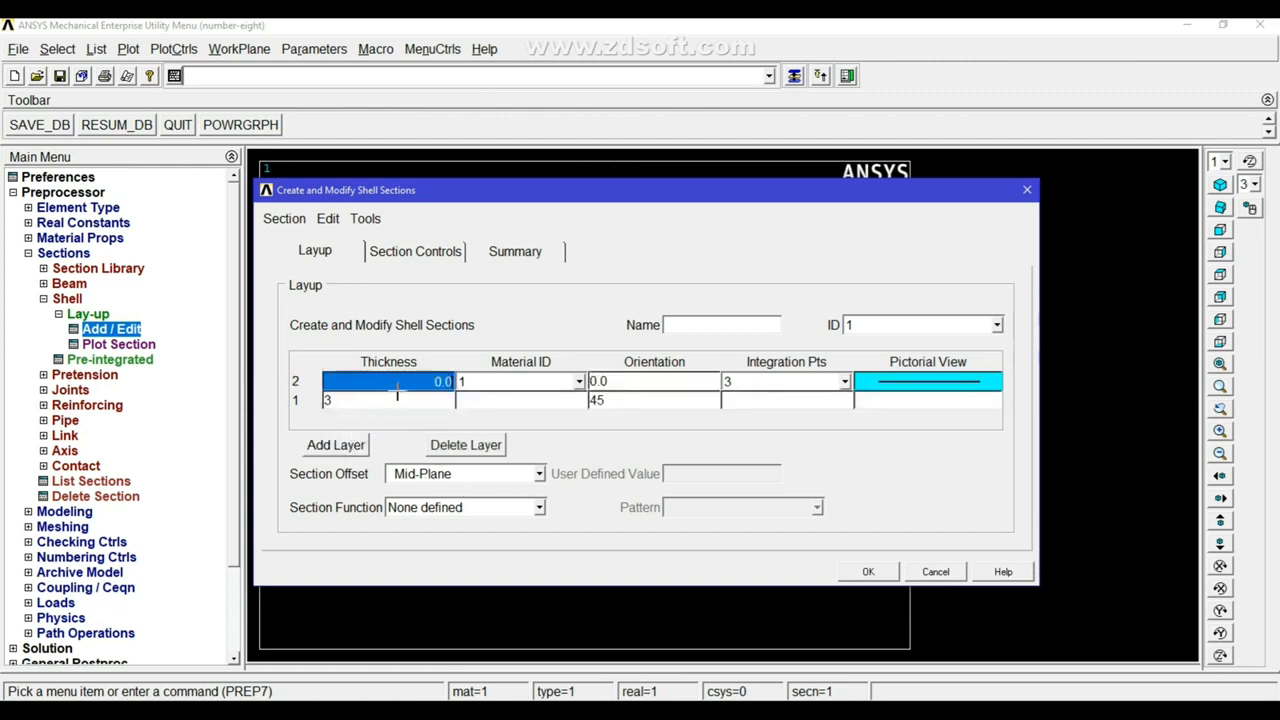
{"action": "type", "text": "3"}
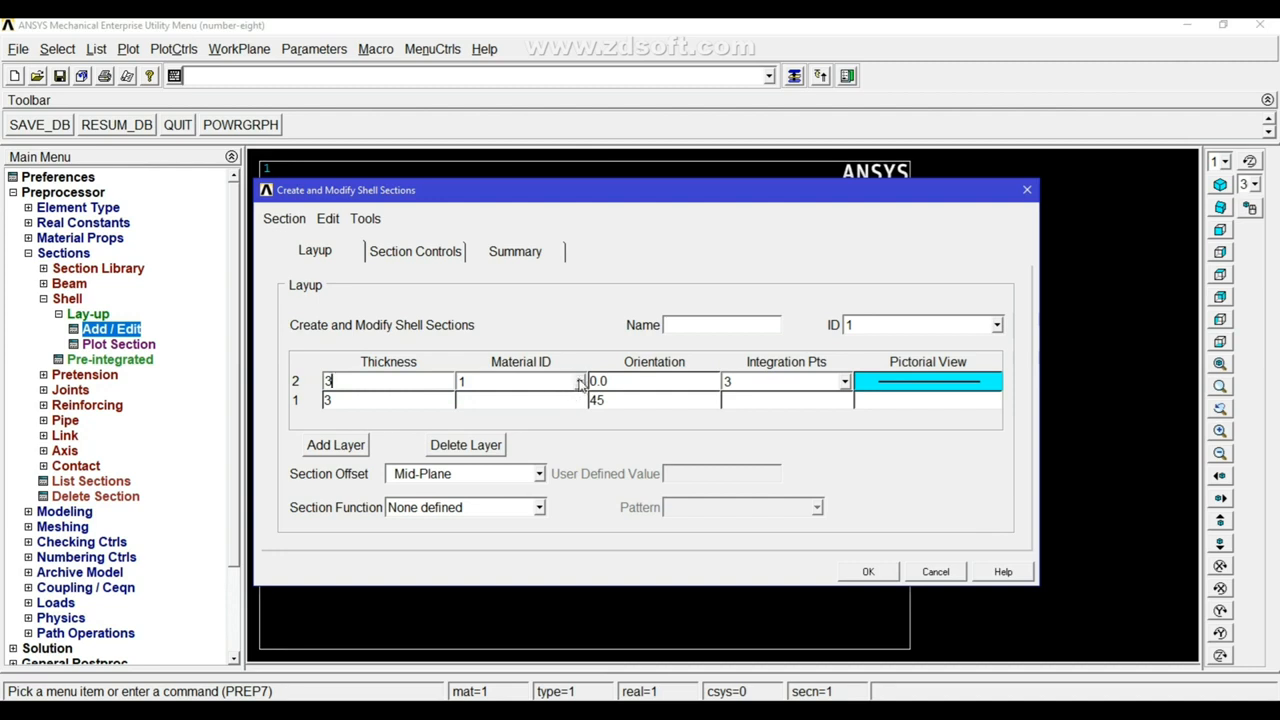
{"action": "left_click", "coordinate": [580, 385]}
{"action": "left_click", "coordinate": [505, 416]}
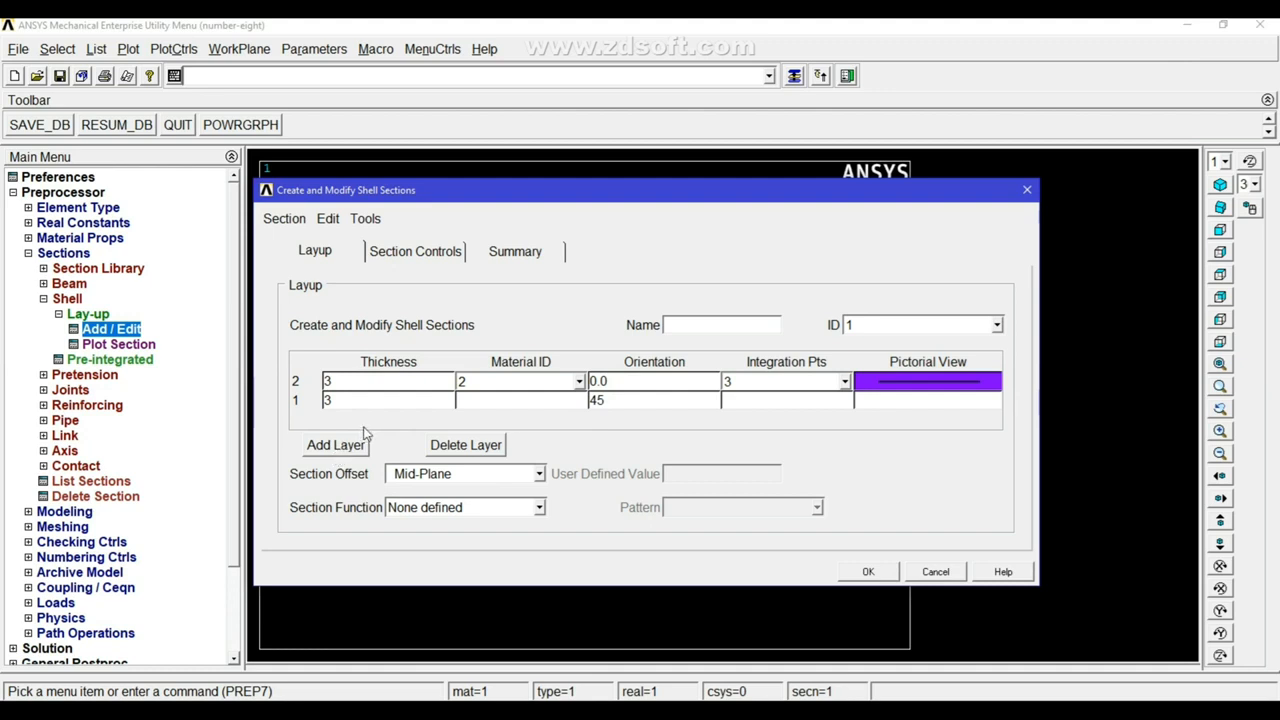
{"action": "left_click", "coordinate": [578, 382]}
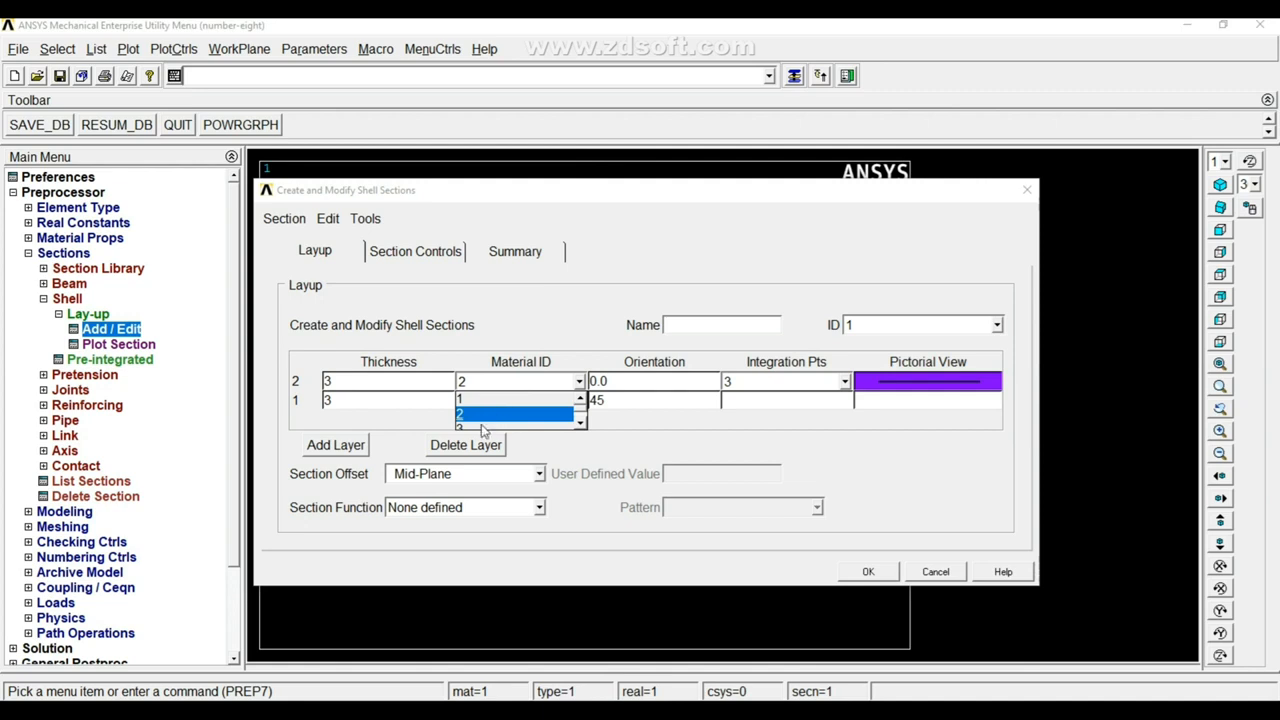
{"action": "left_click", "coordinate": [481, 424]}
- Add a third layer to the shell lay-up with thickness 3 and material 2
{"action": "left_click", "coordinate": [334, 445]}
{"action": "type", "text": "3"}
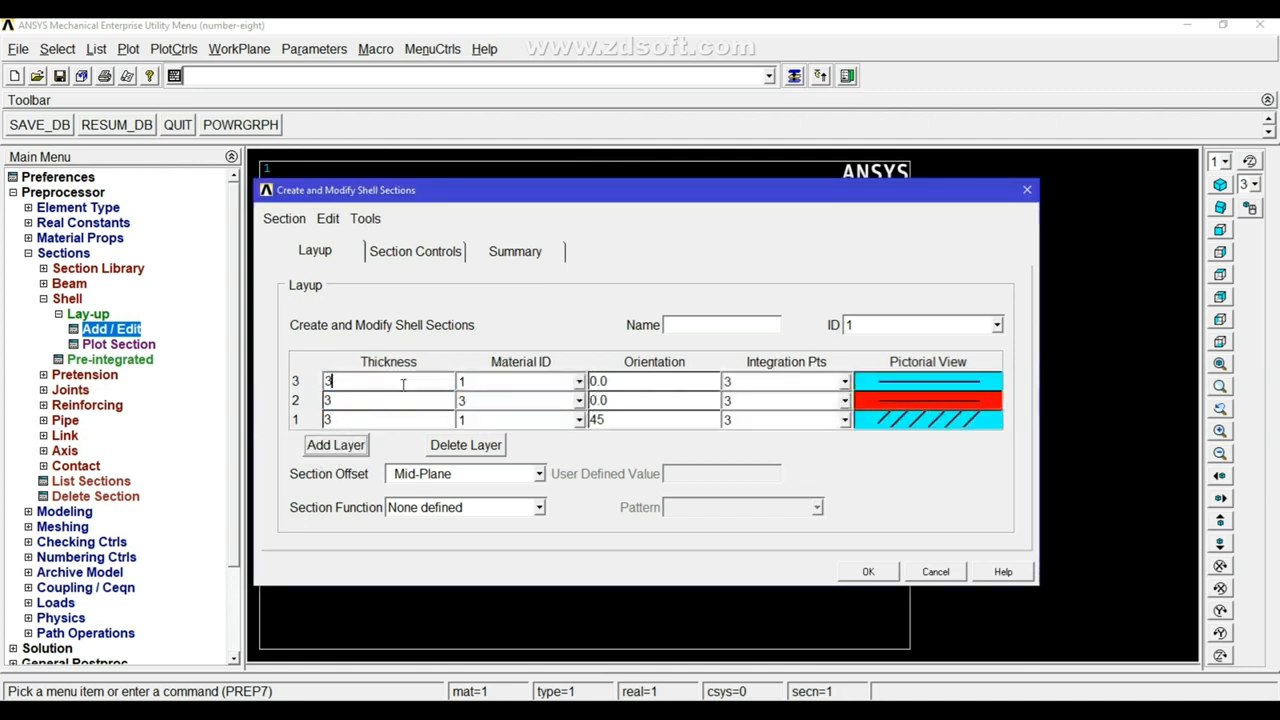
{"action": "left_click", "coordinate": [579, 382]}
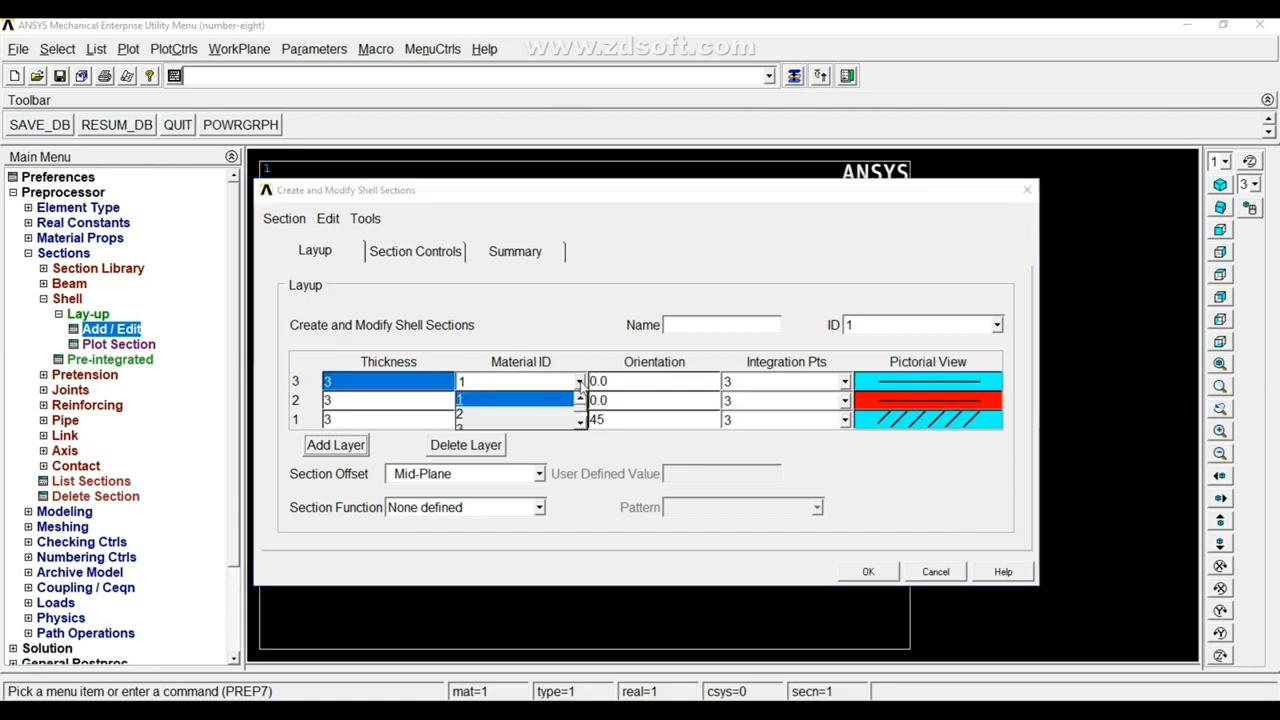
{"action": "left_click", "coordinate": [475, 416]}
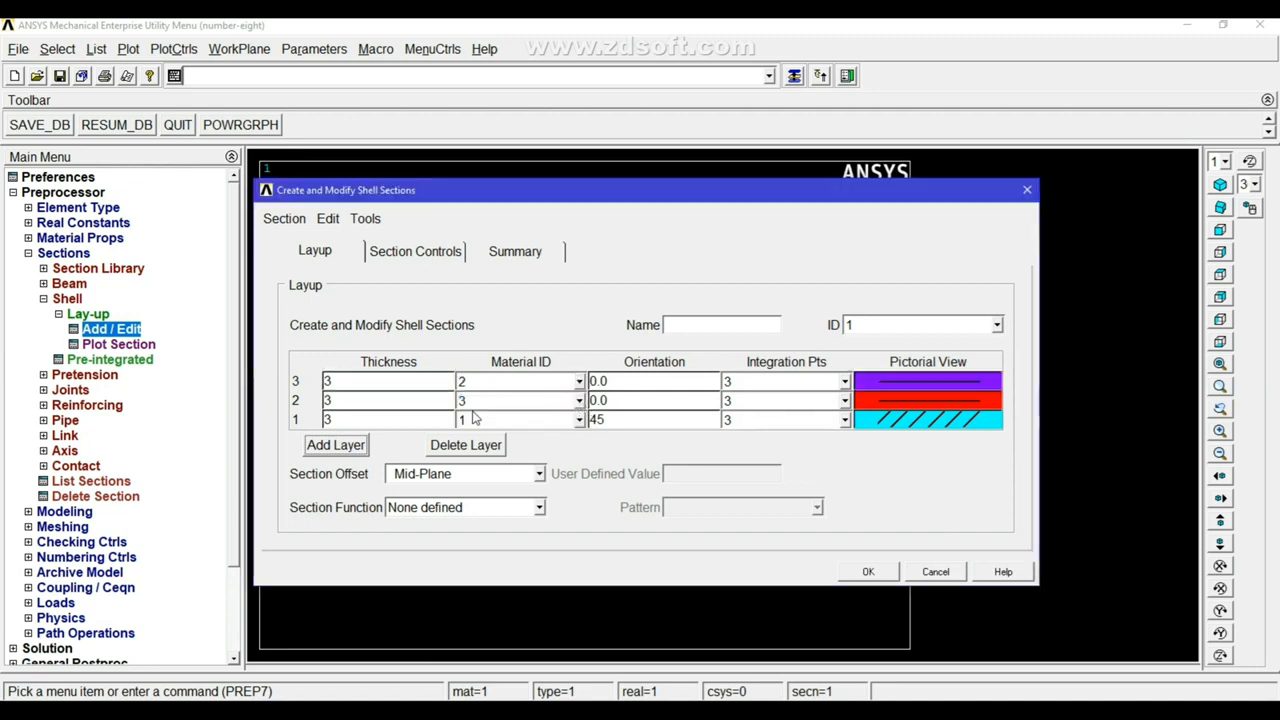
- Set the third layer's orientation to -45 and confirm the shell lay-up section
{"action": "left_click", "coordinate": [641, 387]}
{"action": "key", "text": "BackSpace"}
{"action": "type", "text": "-45"}
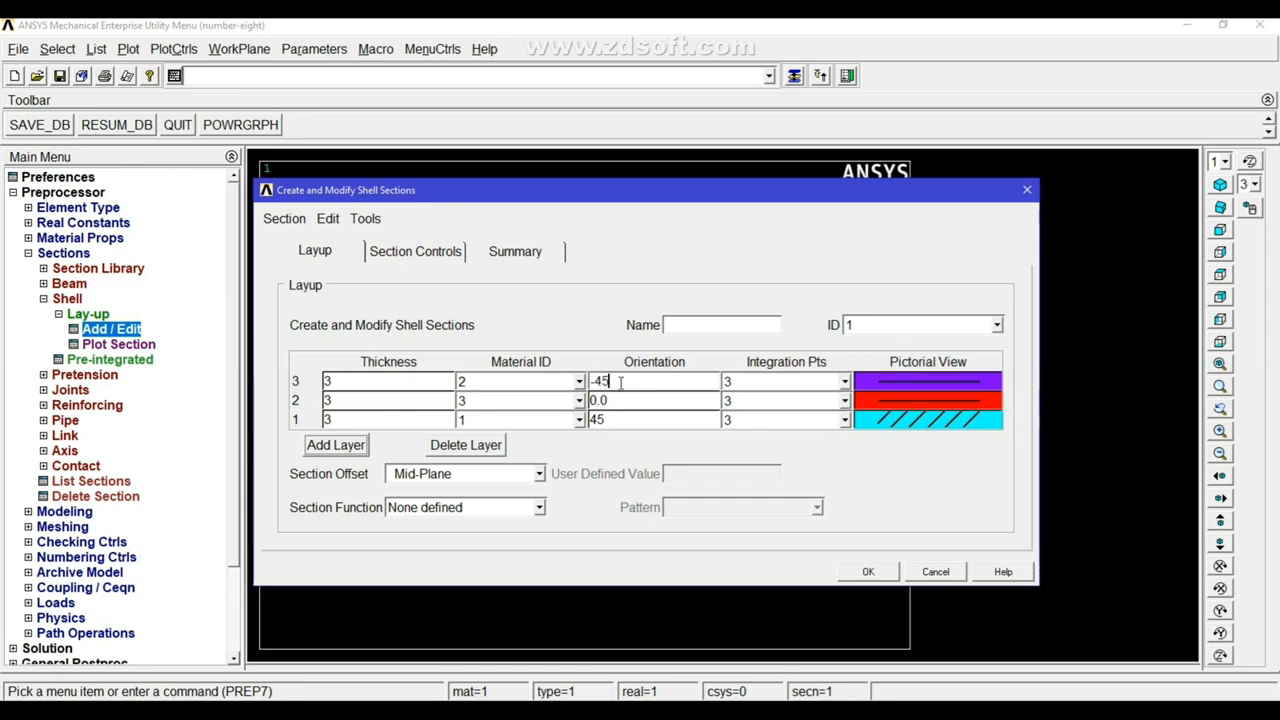
{"action": "left_click", "coordinate": [870, 570]}
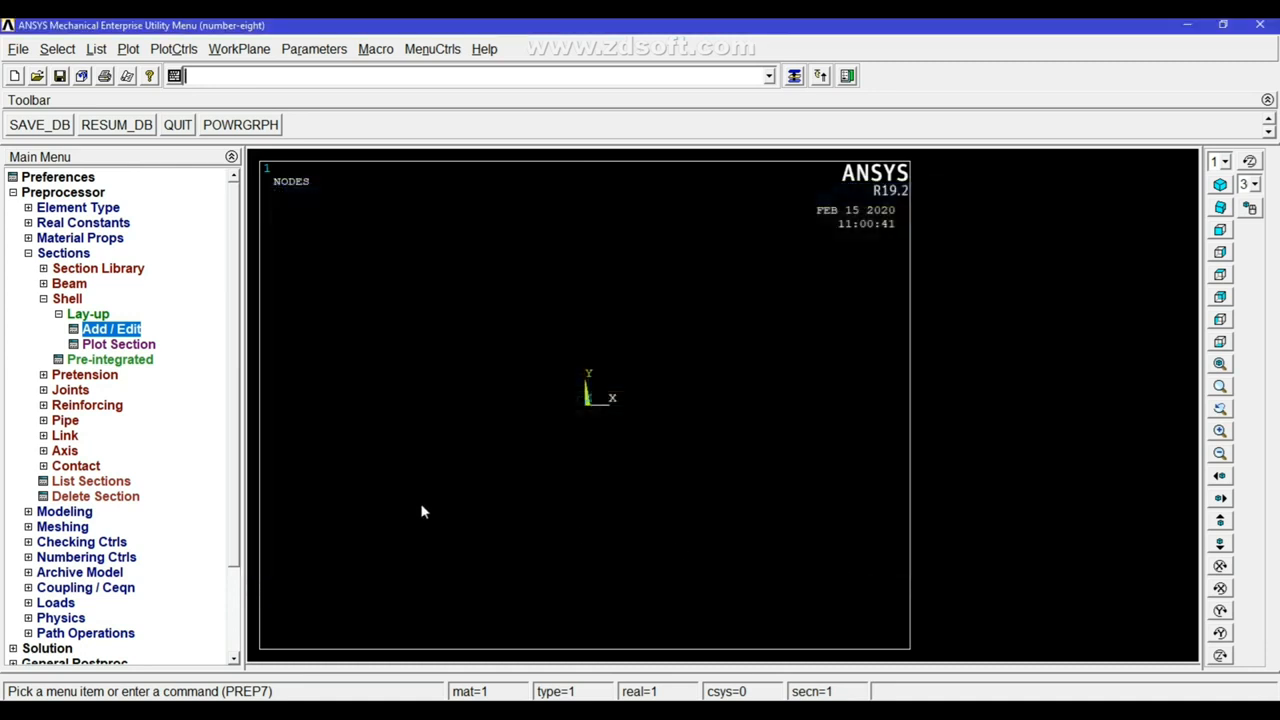
- Plot the layer stacking of shell section 1 for layers 1 to 3
{"action": "left_click", "coordinate": [118, 344]}
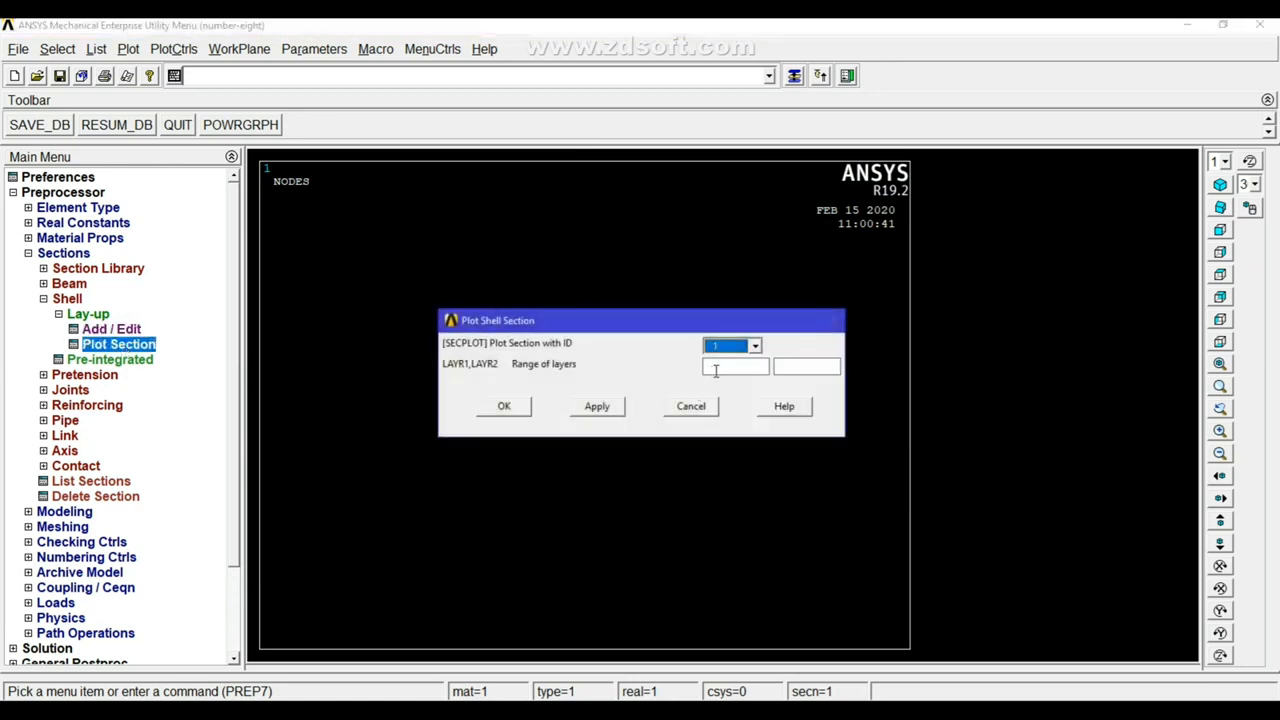
{"action": "left_click", "coordinate": [726, 365]}
{"action": "type", "text": "1"}
{"action": "left_click", "coordinate": [807, 369]}
{"action": "type", "text": "3"}
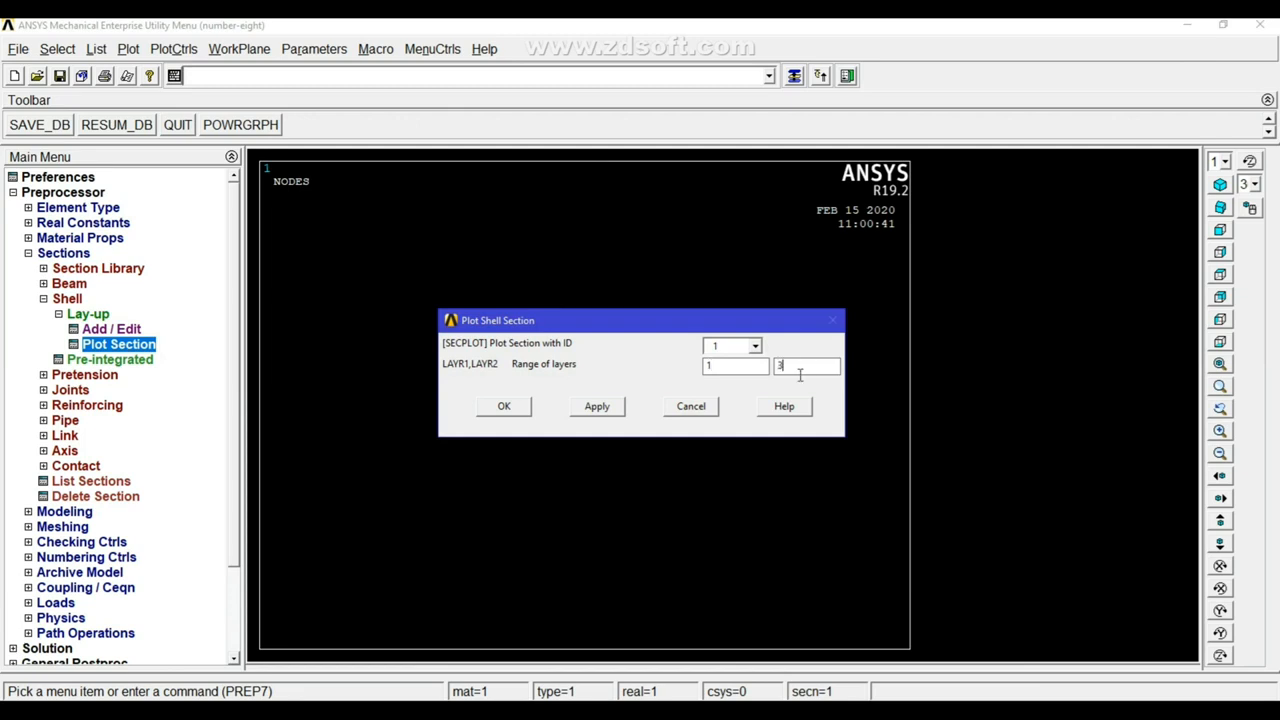
{"action": "left_click", "coordinate": [505, 407]}
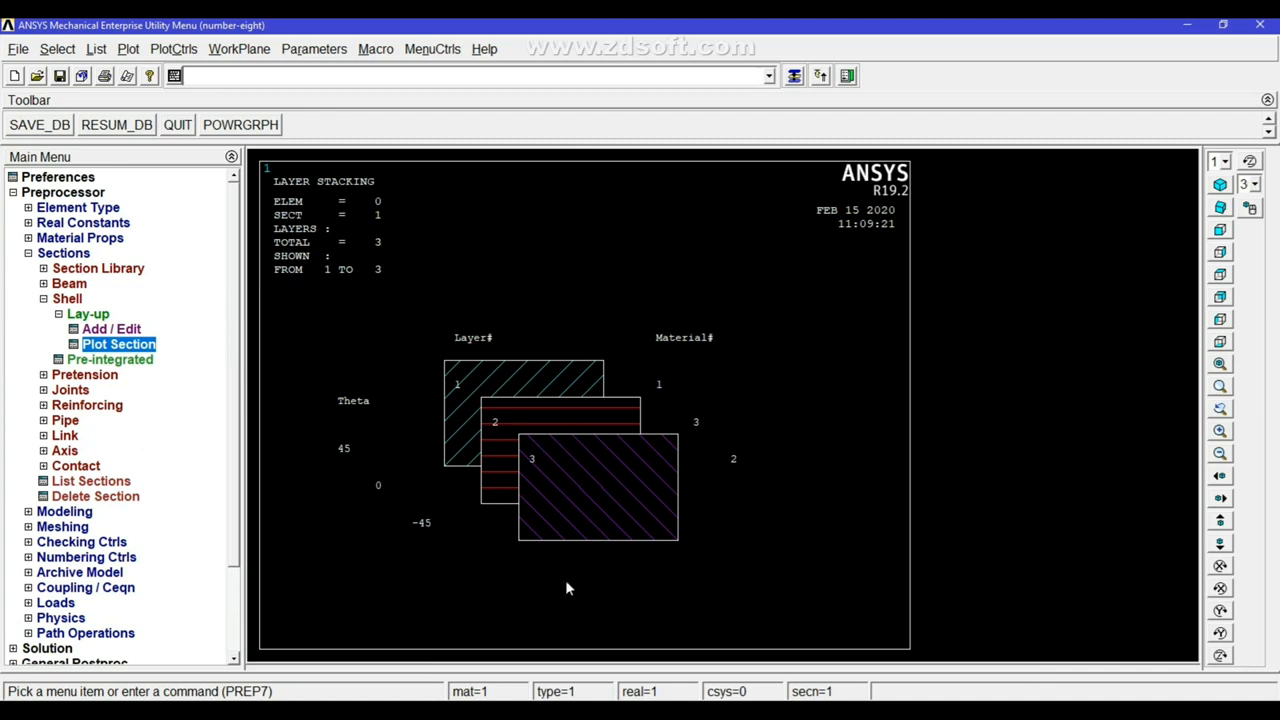
- Create a rectangular area by two corners, starting at WP X 0 and WP Y 0 and twice as high as wide
{"action": "left_click", "coordinate": [38, 513]}
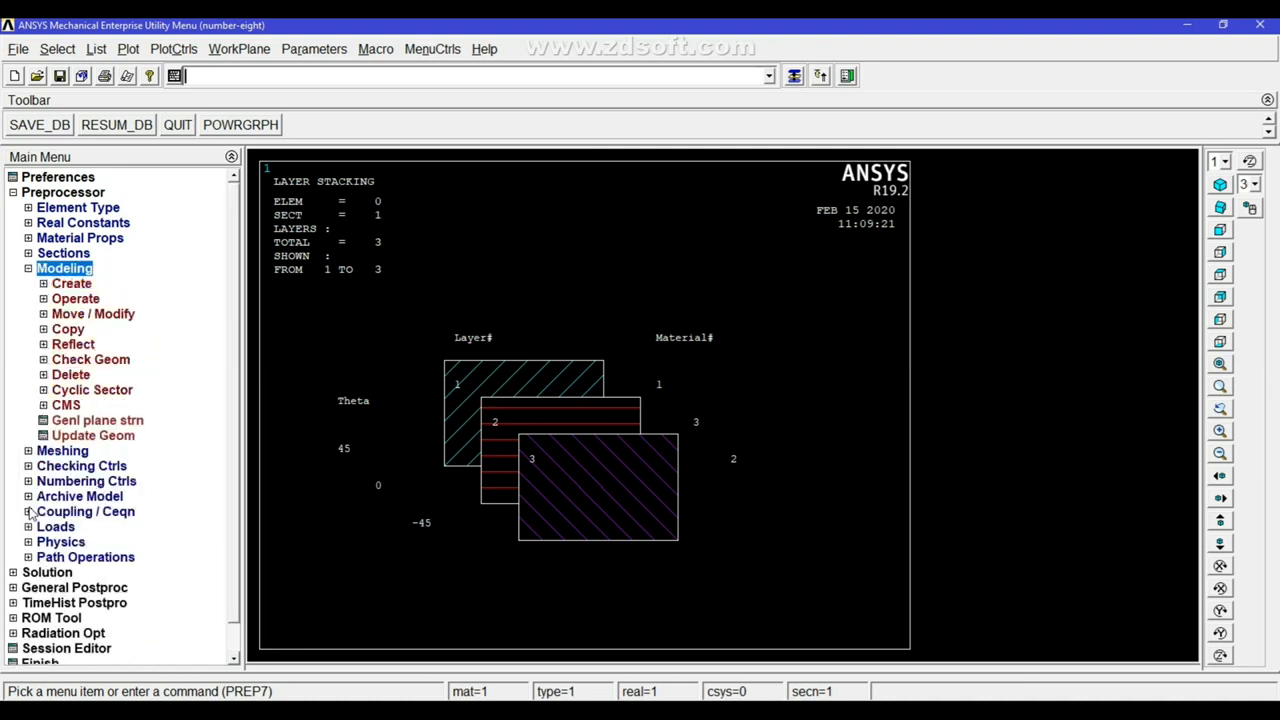
{"action": "left_click", "coordinate": [48, 287]}
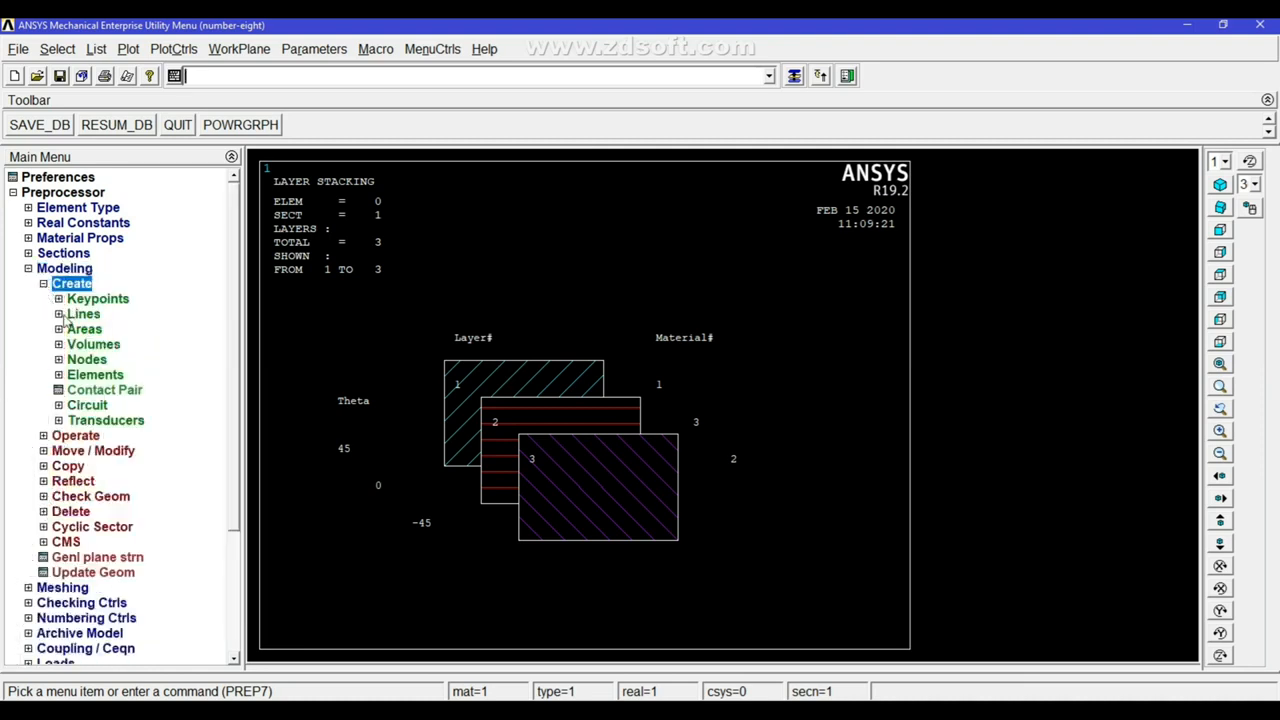
{"action": "left_click", "coordinate": [84, 329]}
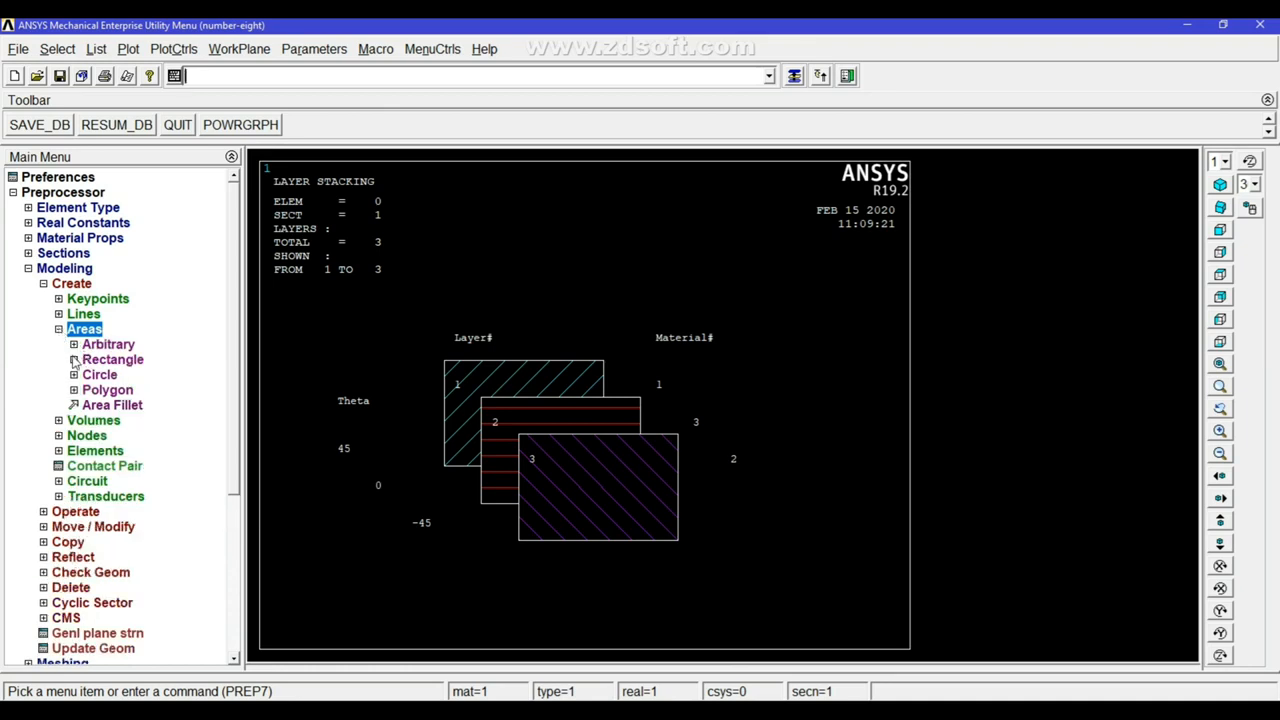
{"action": "left_click", "coordinate": [75, 360]}
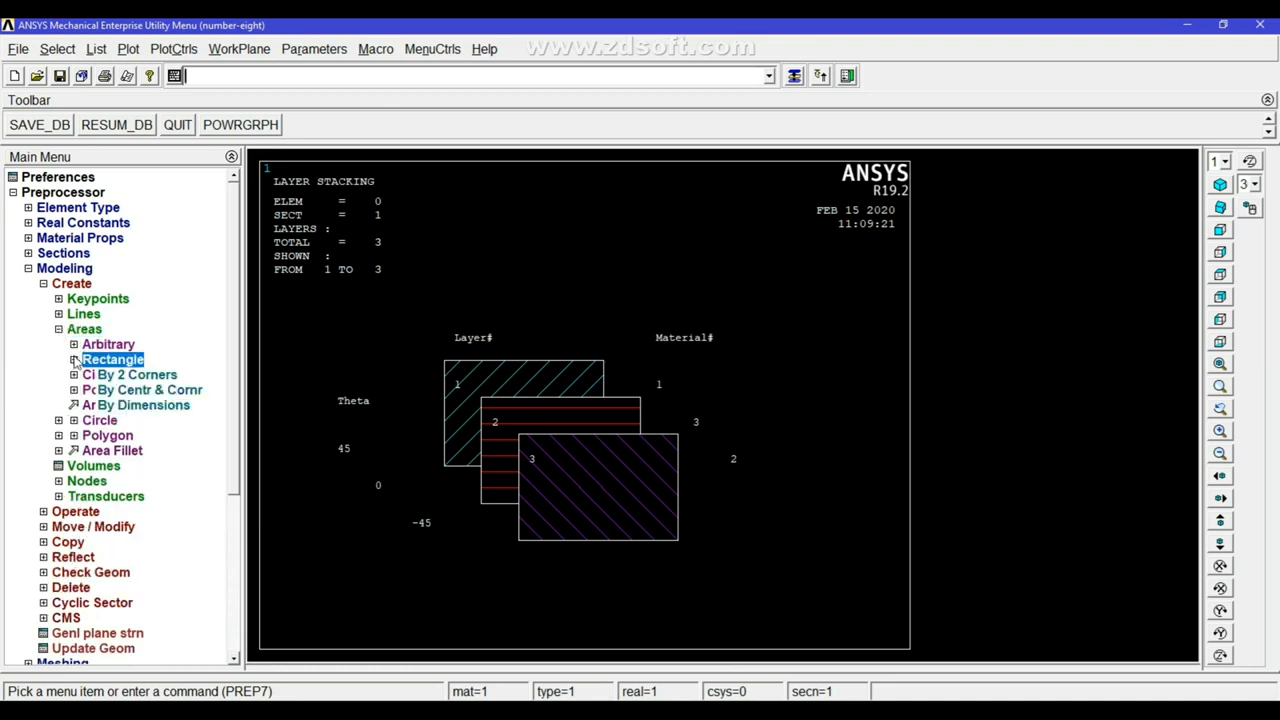
{"action": "left_click", "coordinate": [136, 376]}
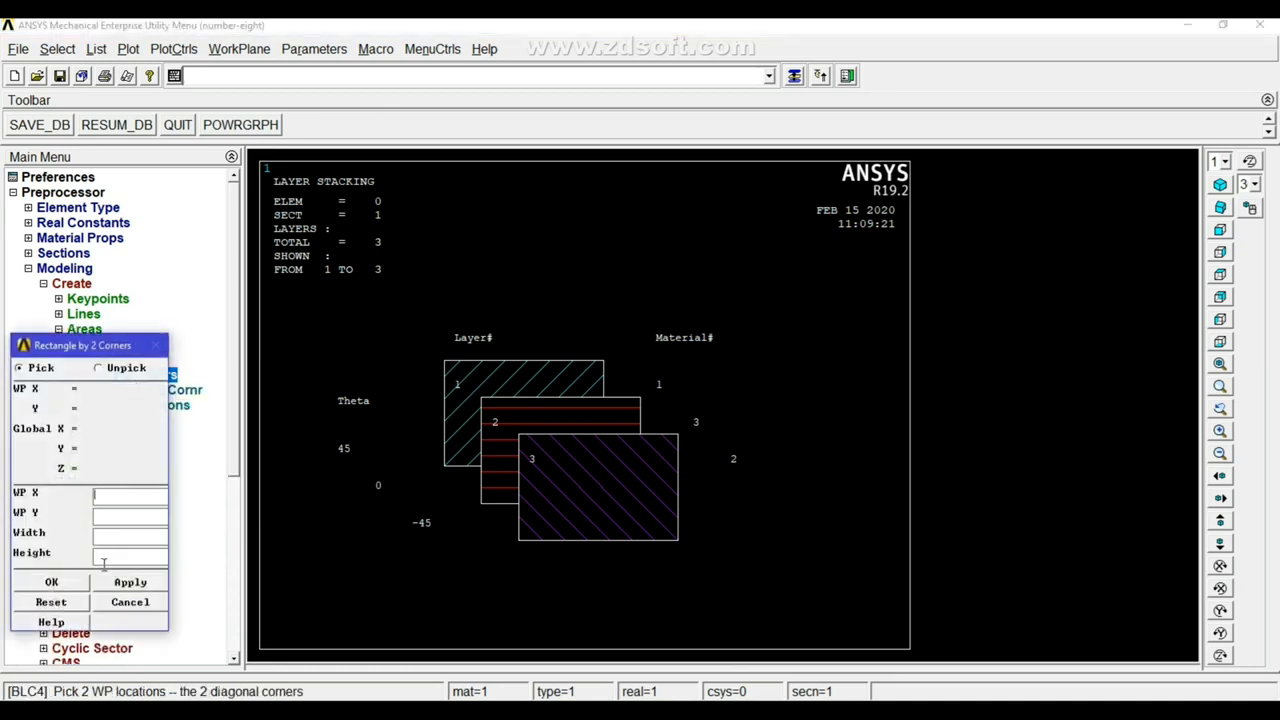
{"action": "type", "text": "0"}
{"action": "left_click", "coordinate": [132, 515]}
{"action": "type", "text": "0200"}
{"action": "left_click", "coordinate": [49, 584]}
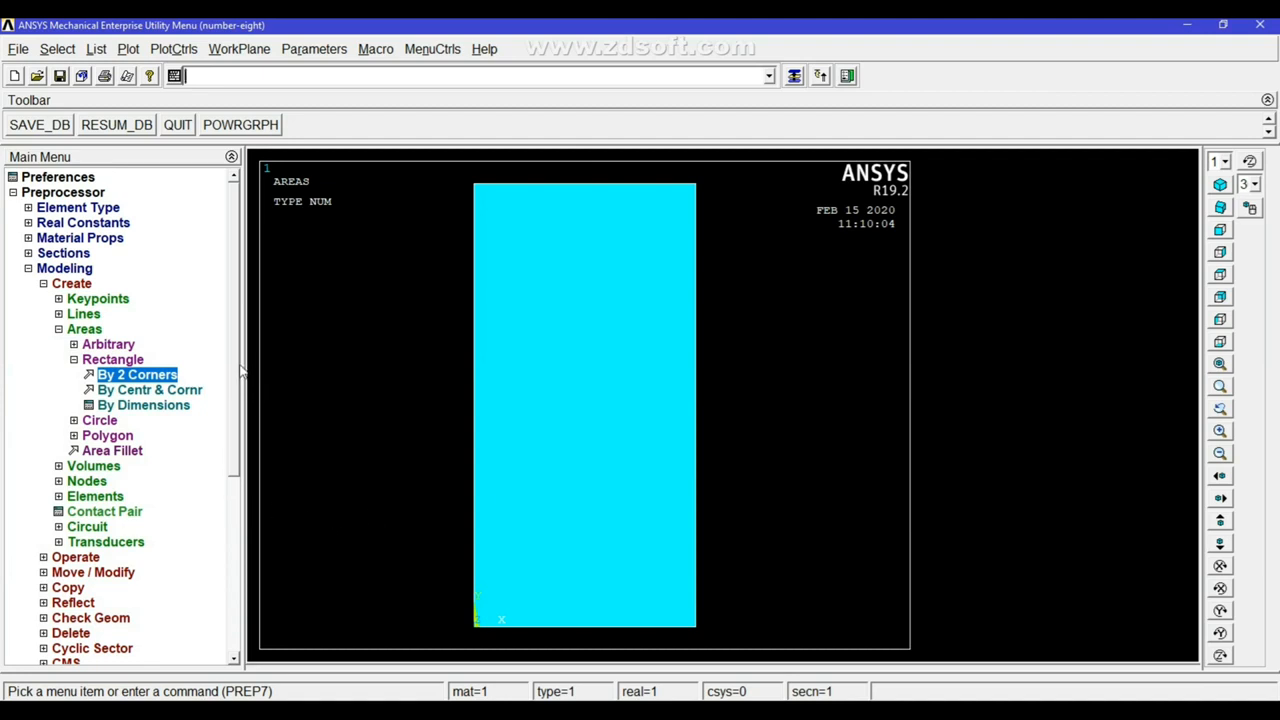
- Use the MeshTool line size controls to assign 25 element divisions to the rectangle's top and bottom edges
{"action": "scroll", "coordinate": [243, 400], "scroll_direction": "down", "scroll_amount": 2}
{"action": "scroll", "coordinate": [243, 410], "scroll_direction": "down", "scroll_amount": 1}
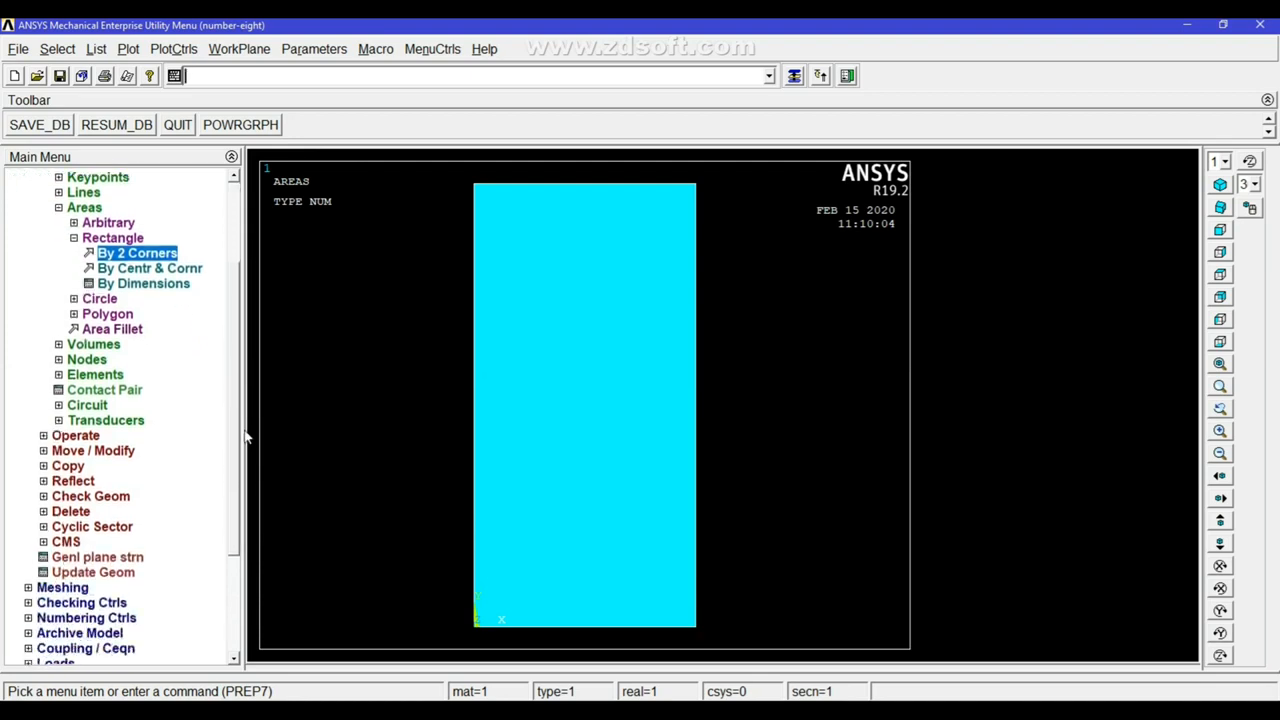
{"action": "left_click", "coordinate": [28, 588]}
{"action": "left_click", "coordinate": [88, 315]}
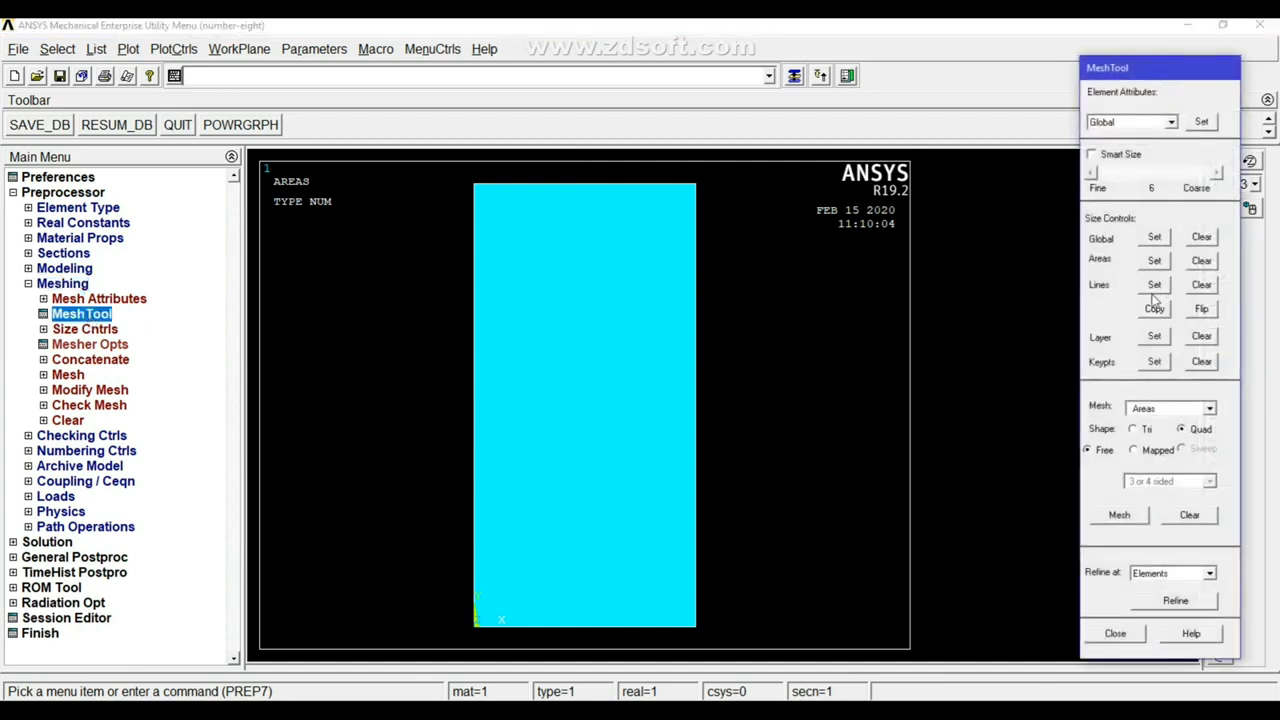
{"action": "left_click", "coordinate": [1155, 288]}
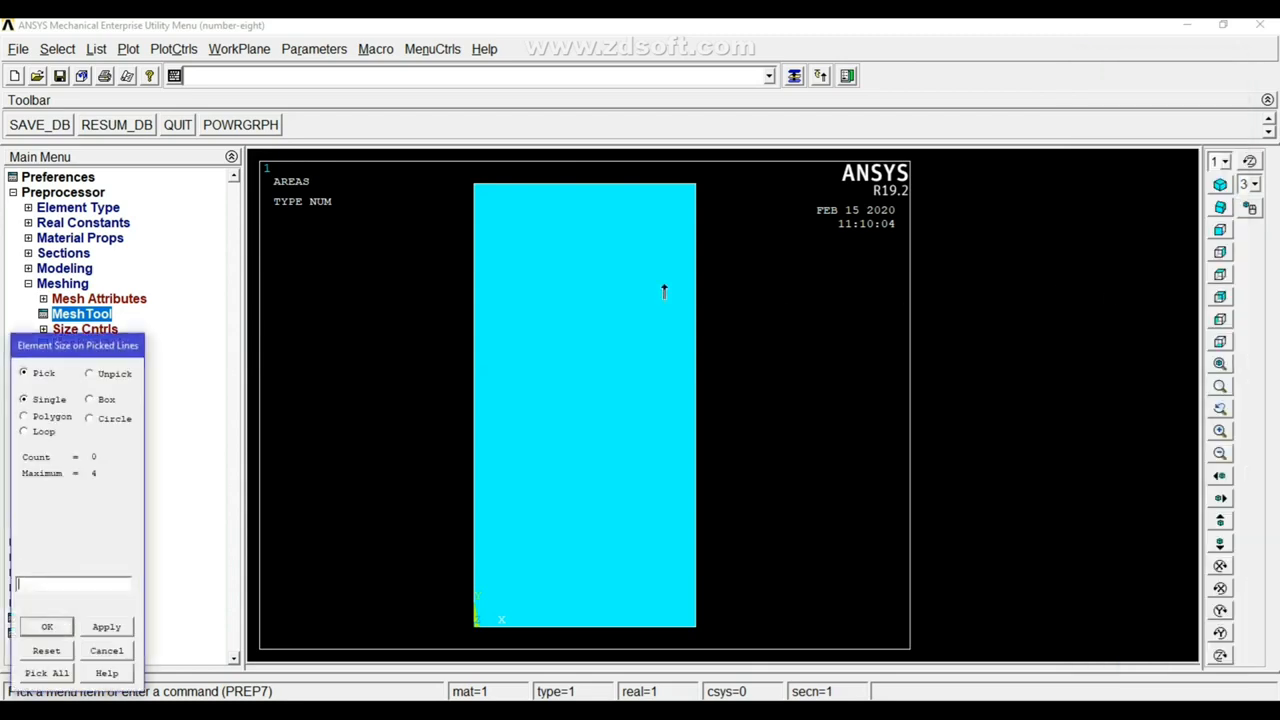
{"action": "left_click", "coordinate": [520, 186]}
{"action": "left_click", "coordinate": [546, 627]}
{"action": "left_click", "coordinate": [107, 627]}
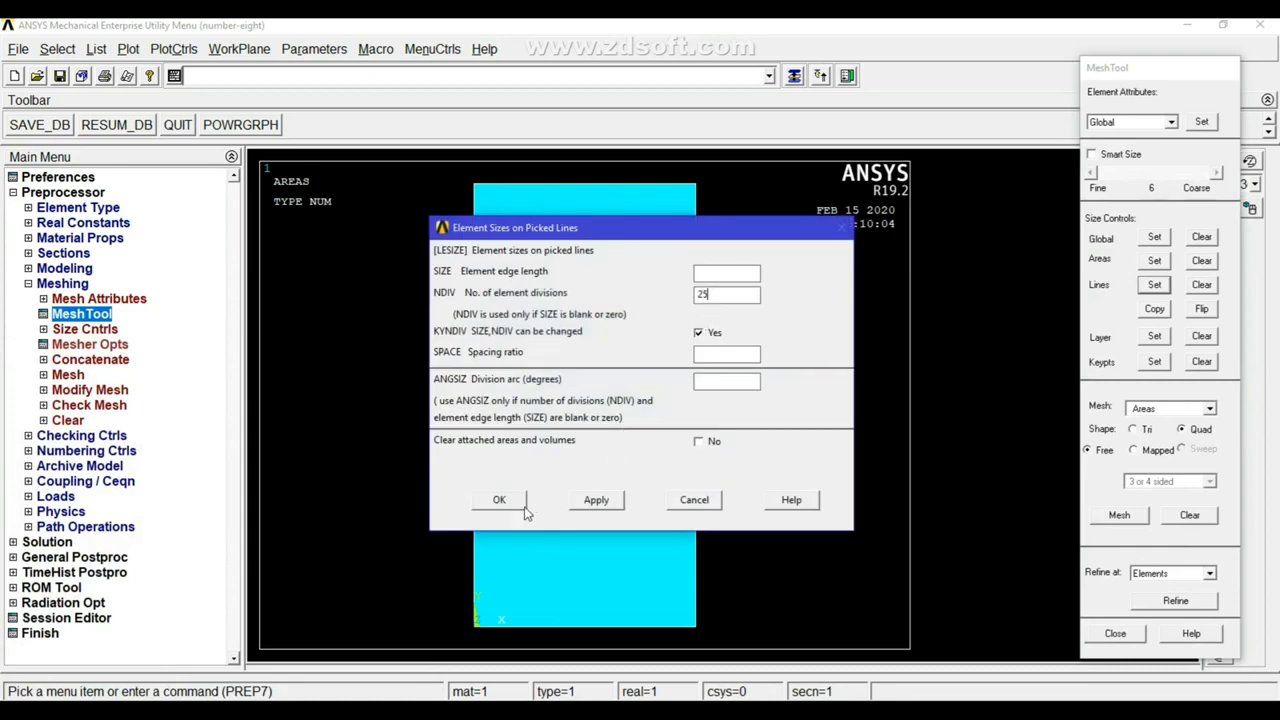
{"action": "left_click", "coordinate": [596, 500]}
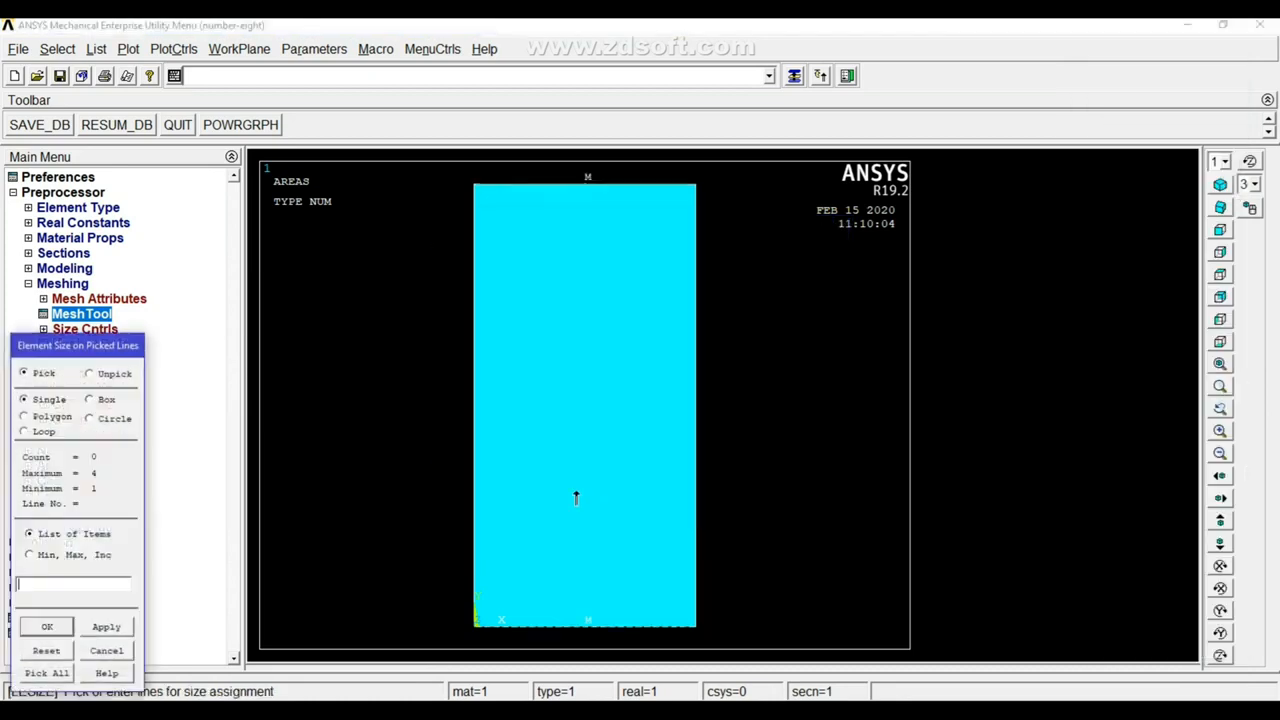
- Assign 50 element divisions to the rectangle's two long vertical edges and finish the line sizing
{"action": "left_click", "coordinate": [473, 325]}
{"action": "left_click", "coordinate": [695, 346]}
{"action": "left_click", "coordinate": [110, 628]}
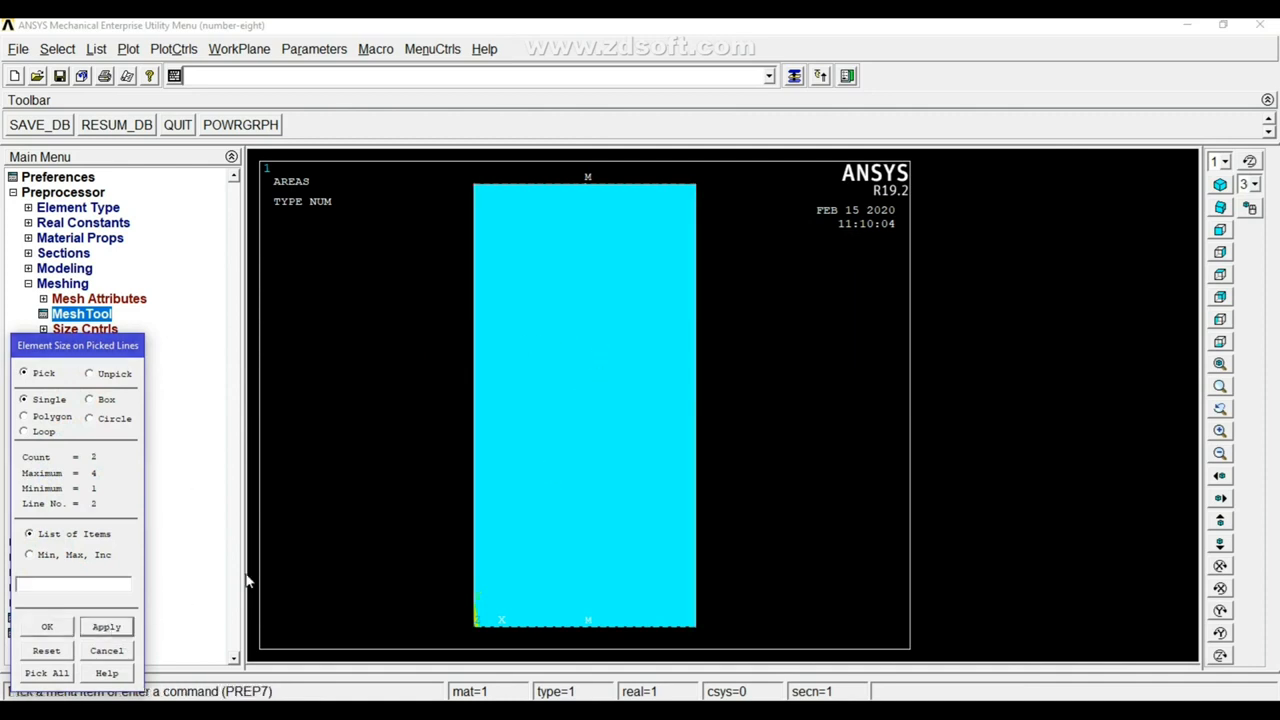
{"action": "double_click", "coordinate": [703, 294]}
{"action": "type", "text": "50"}
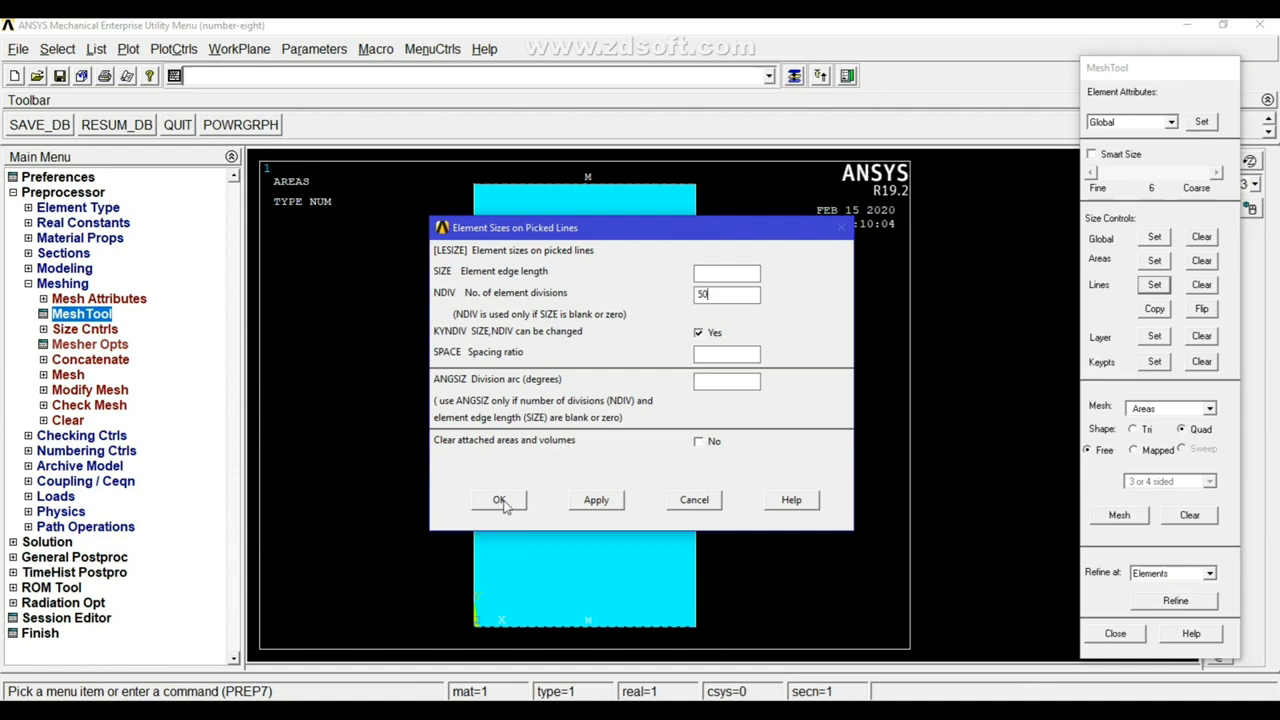
{"action": "left_click", "coordinate": [499, 500]}
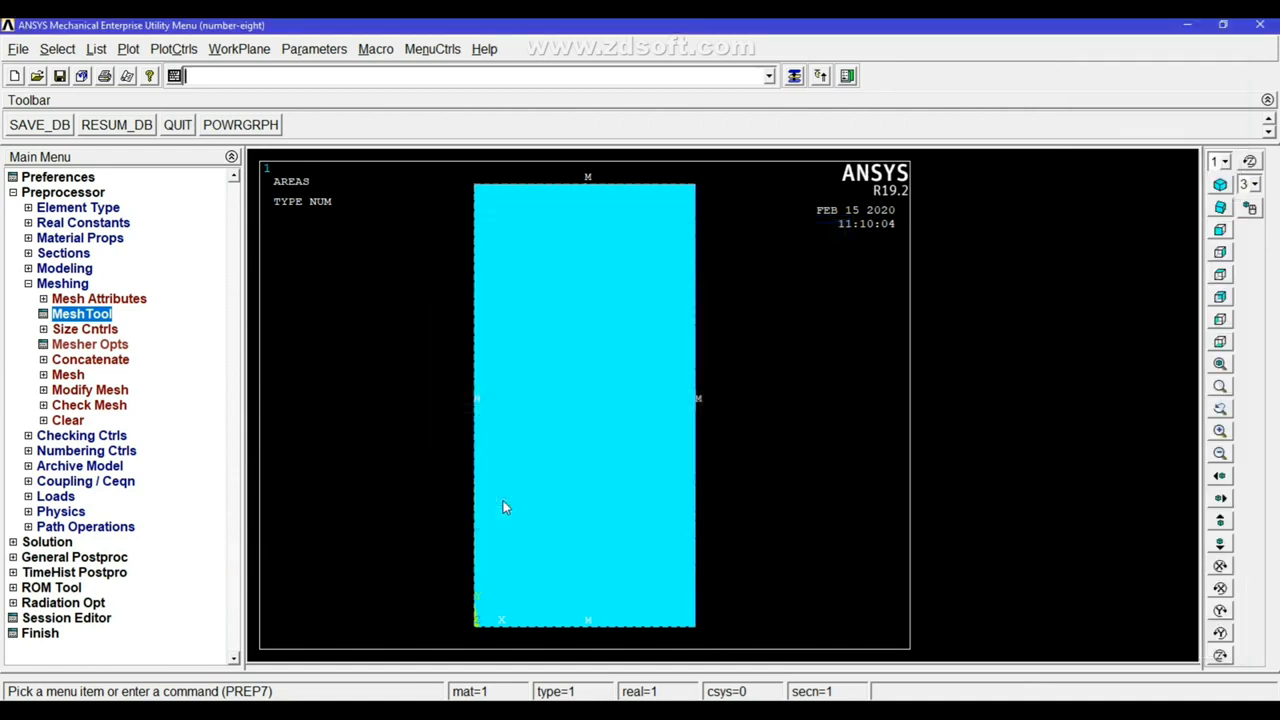
- Mesh the whole rectangular area with free quad elements
{"action": "left_click", "coordinate": [794, 75]}
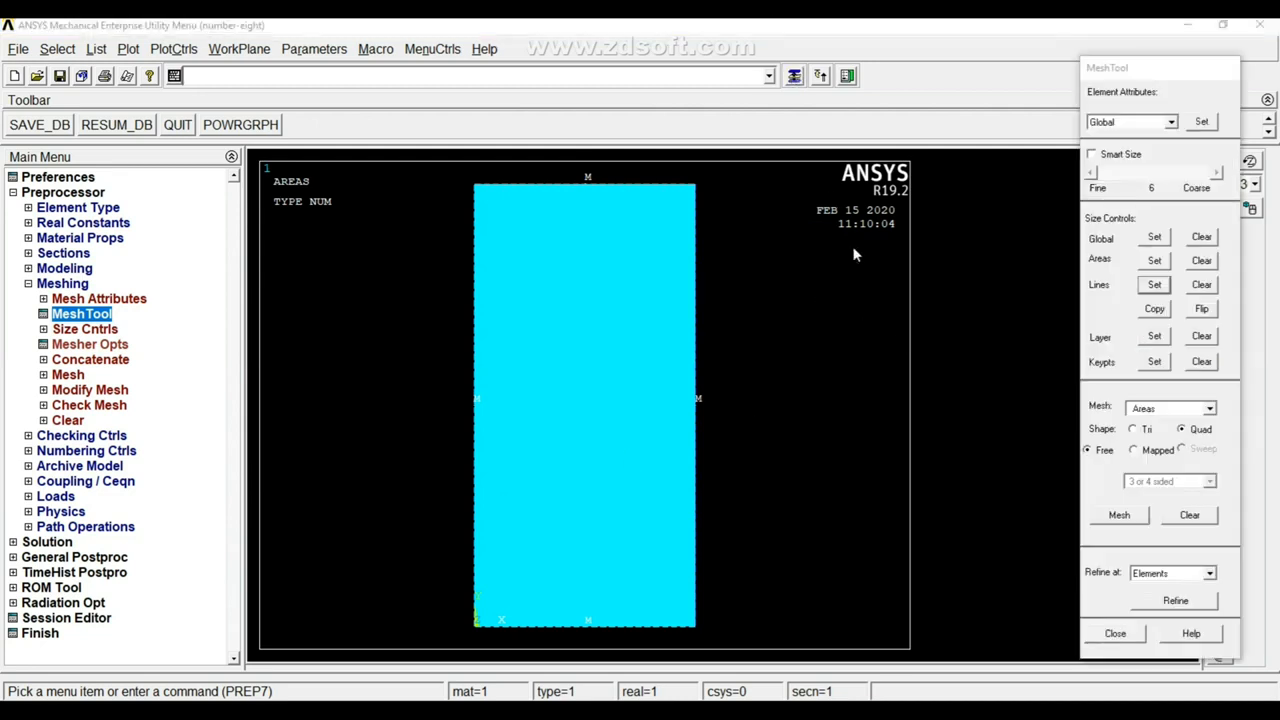
{"action": "left_click", "coordinate": [1120, 514]}
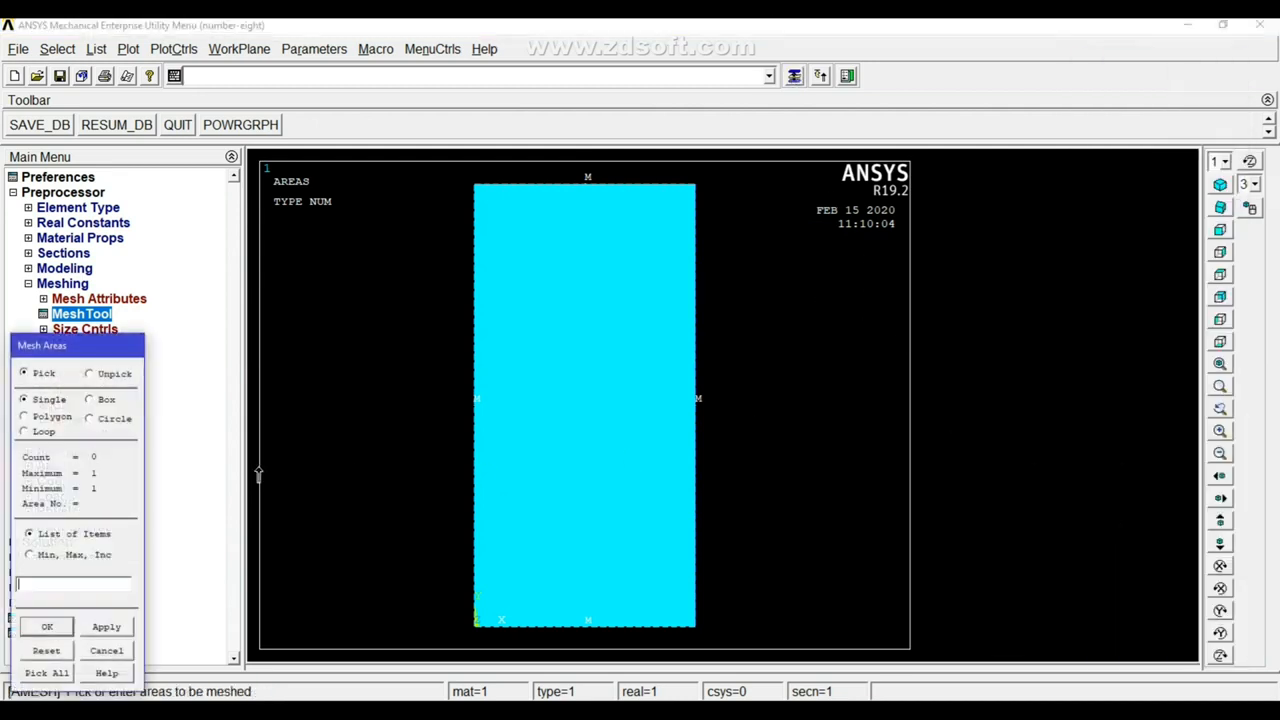
{"action": "left_click", "coordinate": [46, 674]}
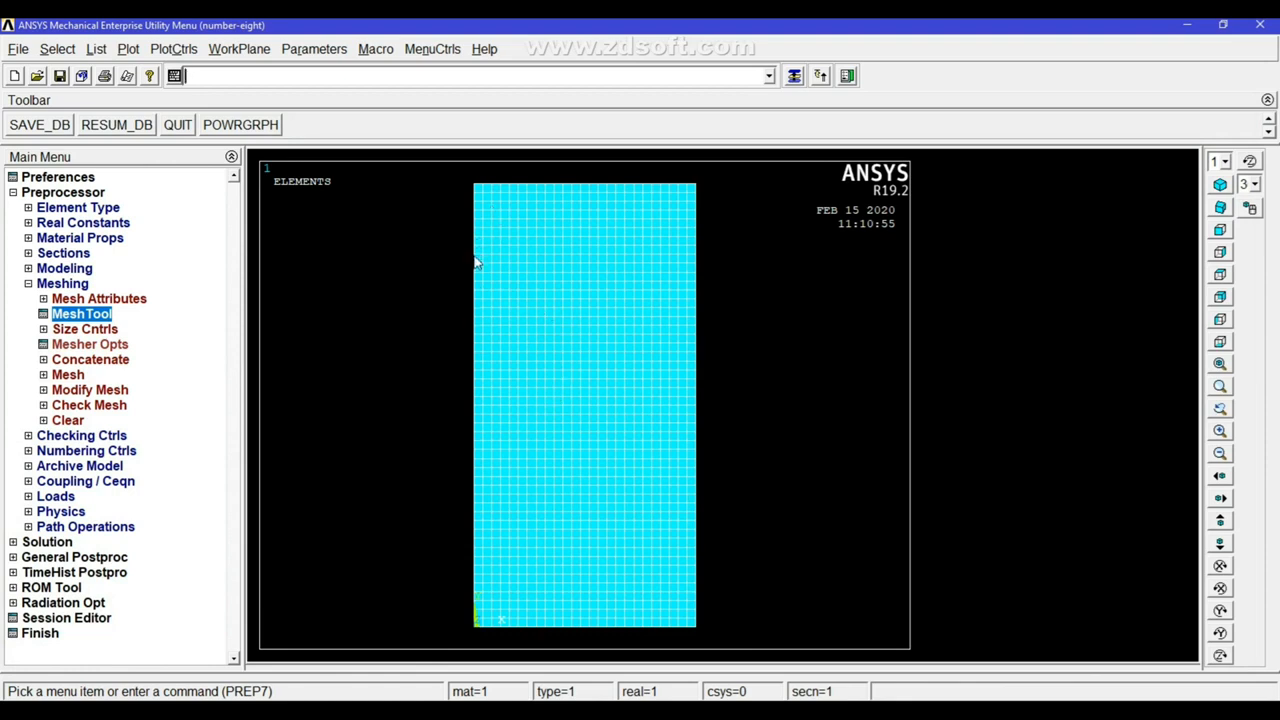
- Apply a structural displacement constraint on All DOF at the plate's upper-left corner node
{"action": "left_click", "coordinate": [14, 541]}
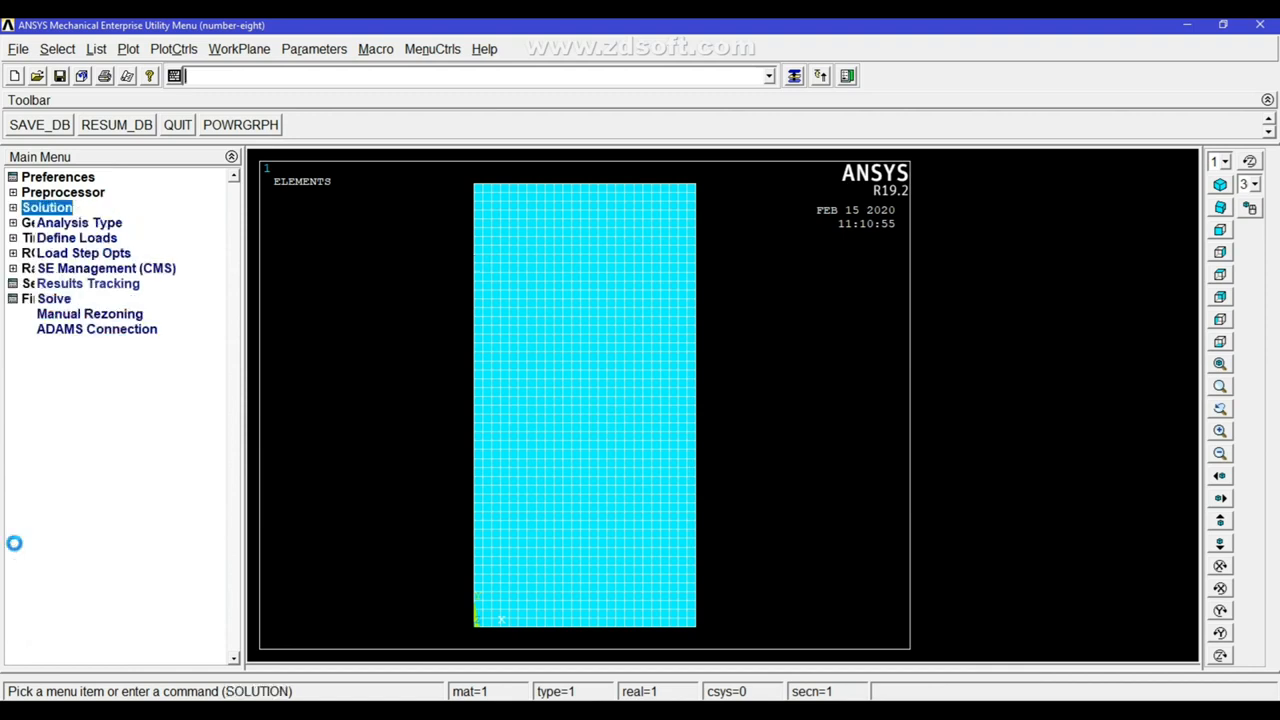
{"action": "left_click", "coordinate": [60, 240]}
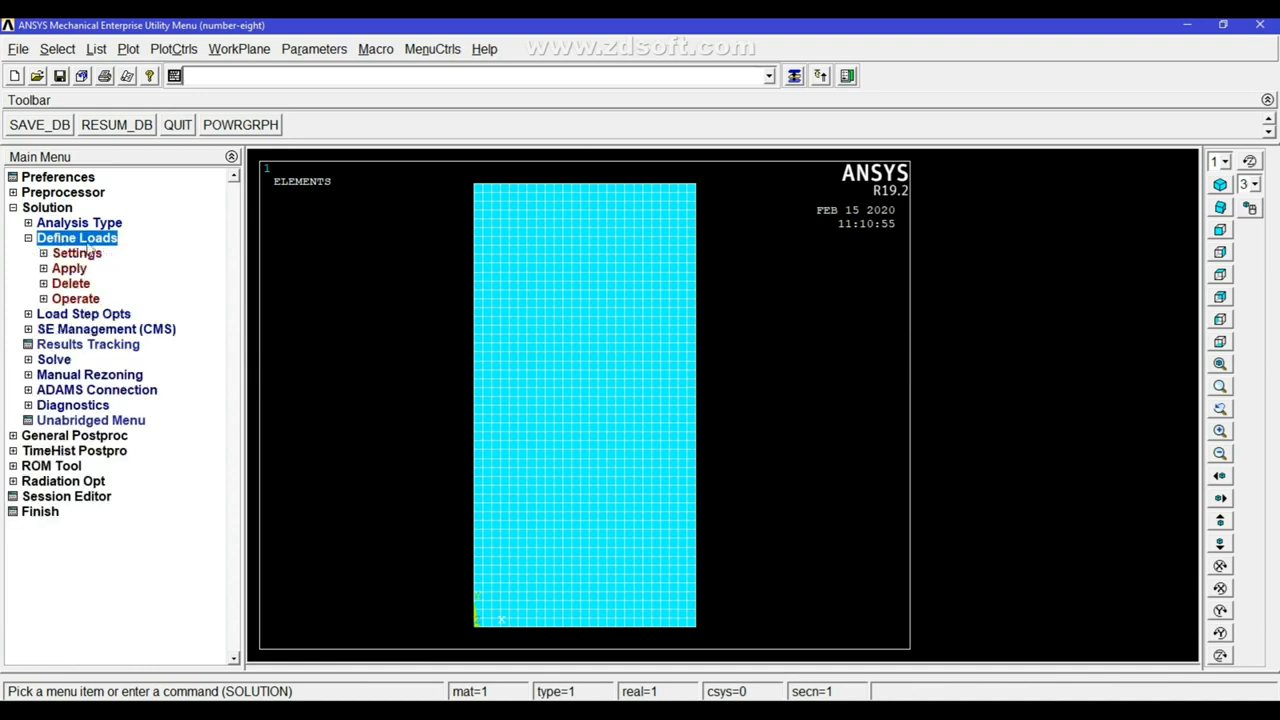
{"action": "left_click", "coordinate": [70, 268]}
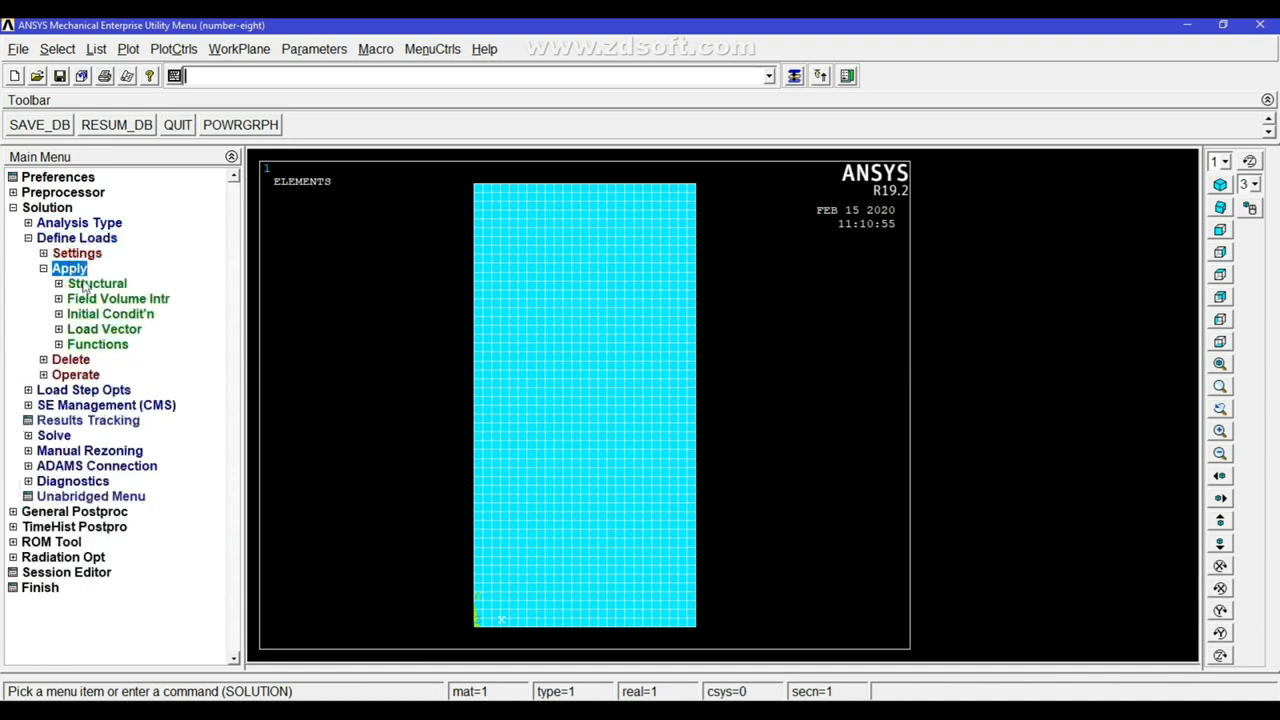
{"action": "left_click", "coordinate": [86, 285]}
{"action": "left_click", "coordinate": [116, 300]}
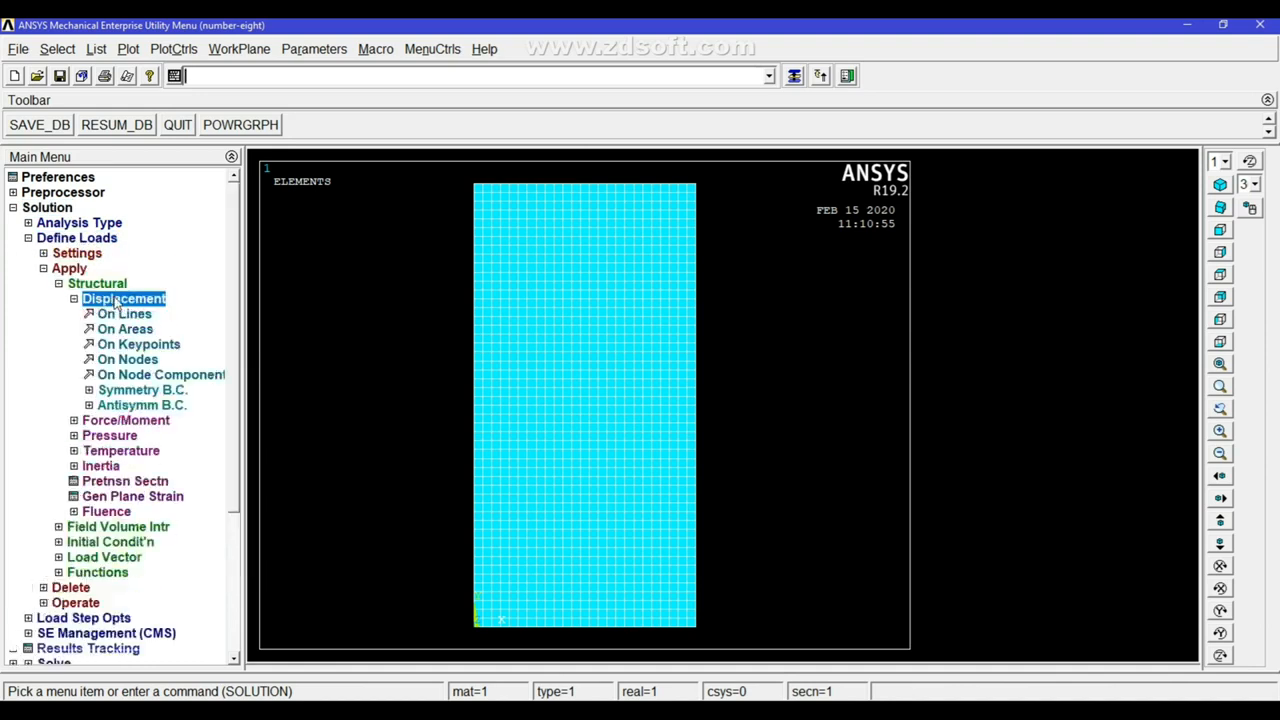
{"action": "left_click", "coordinate": [118, 360]}
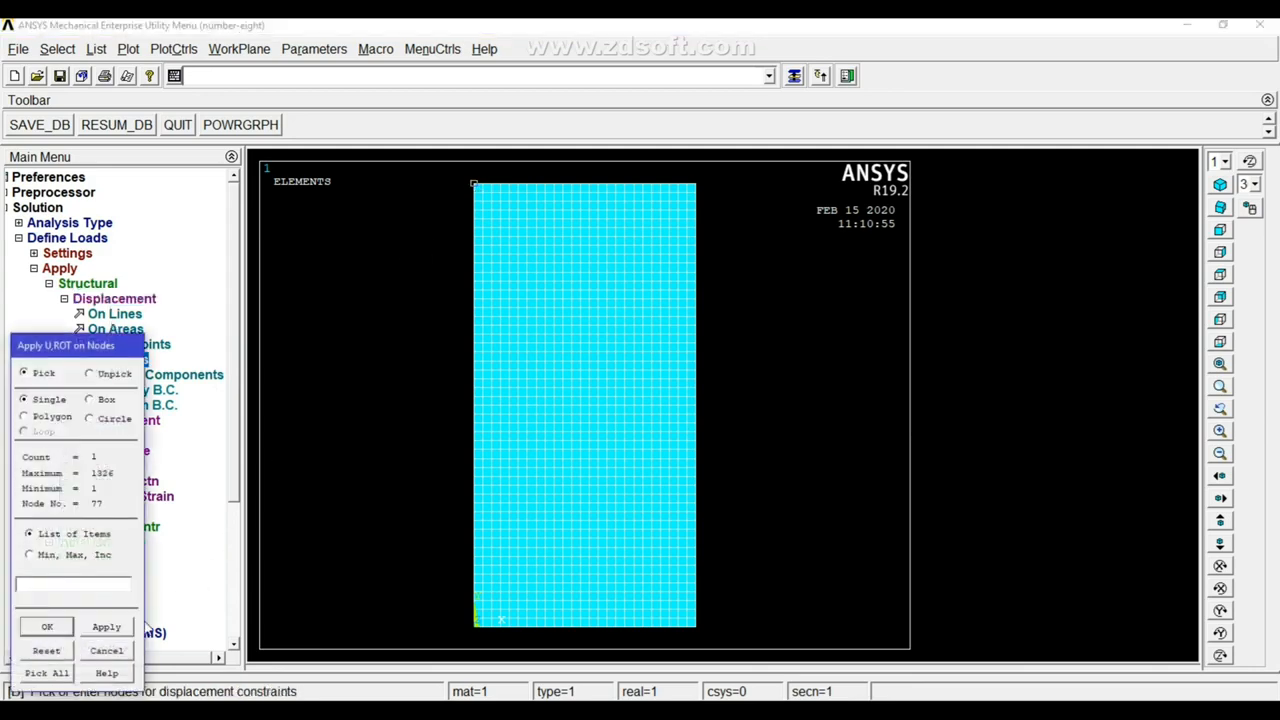
{"action": "left_click", "coordinate": [107, 627]}
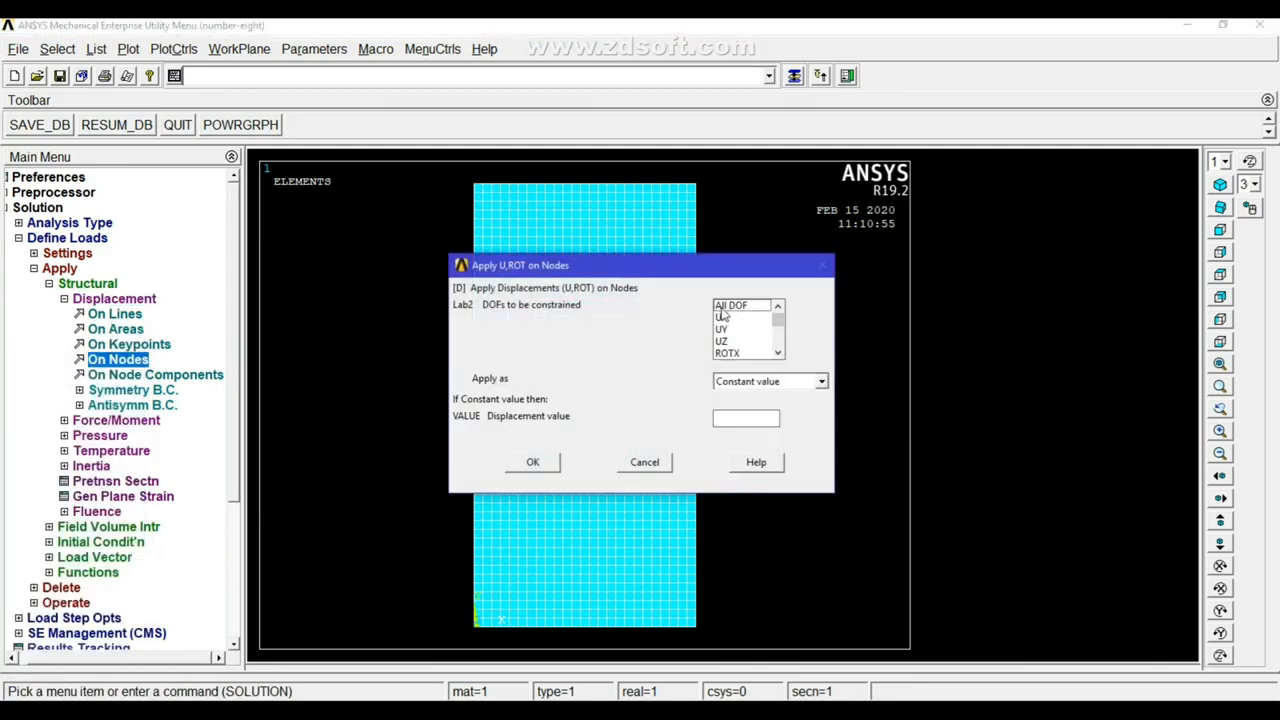
{"action": "left_click", "coordinate": [523, 460]}
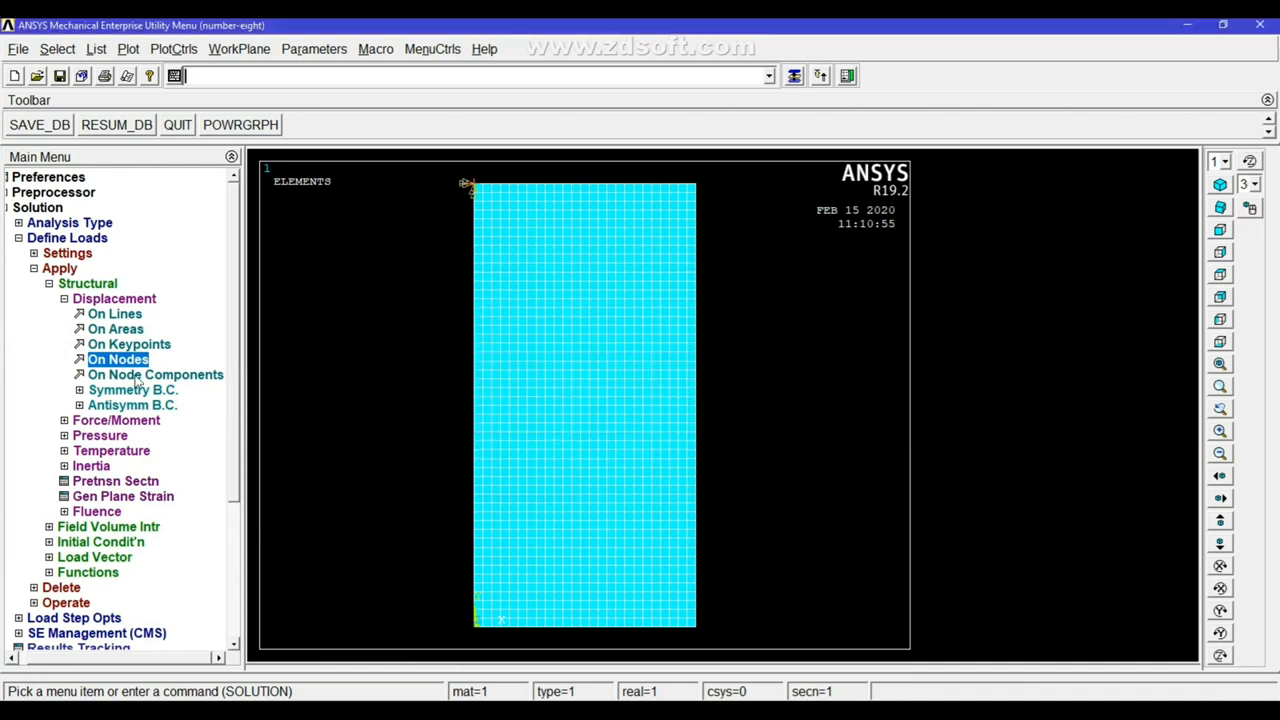
- Constrain All DOF at the plate's upper-right corner node
{"action": "left_click", "coordinate": [118, 360]}
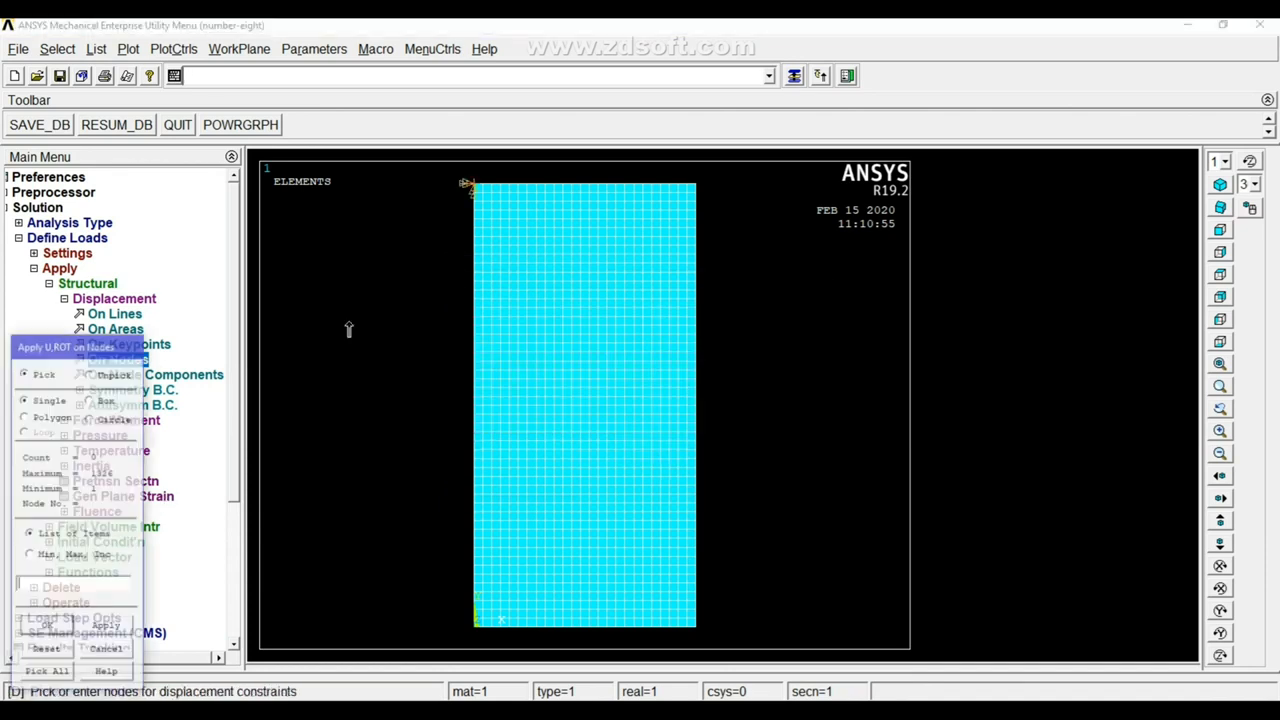
{"action": "left_click", "coordinate": [696, 185]}
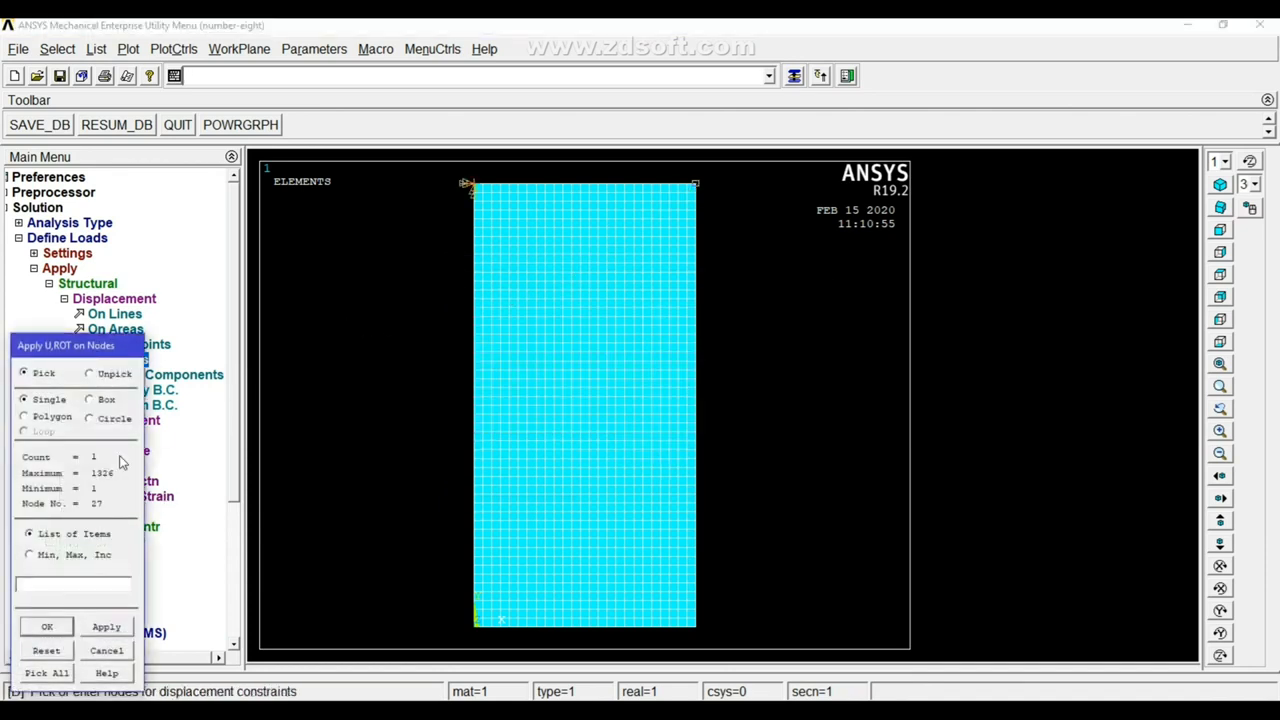
{"action": "left_click", "coordinate": [107, 627]}
{"action": "left_click", "coordinate": [530, 462]}
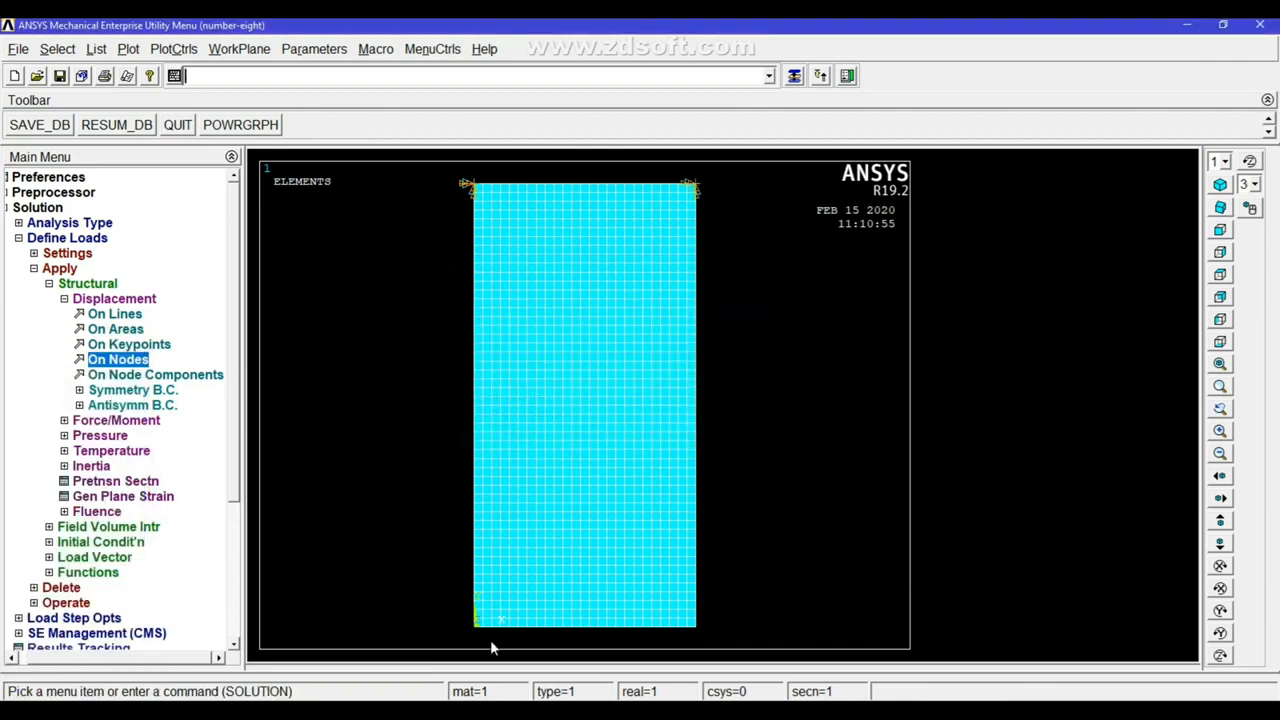
- Constrain All DOF at the plate's lower-left corner node
{"action": "left_click", "coordinate": [117, 362]}
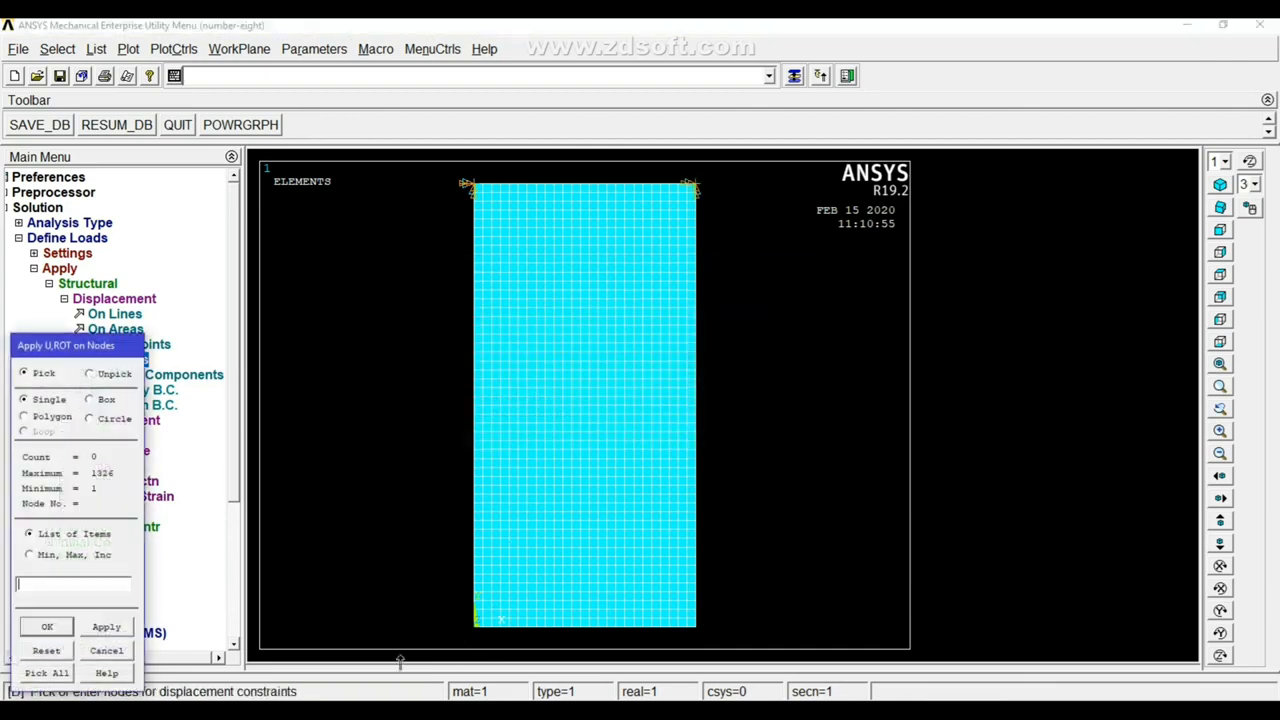
{"action": "left_click", "coordinate": [476, 628]}
{"action": "left_click", "coordinate": [106, 627]}
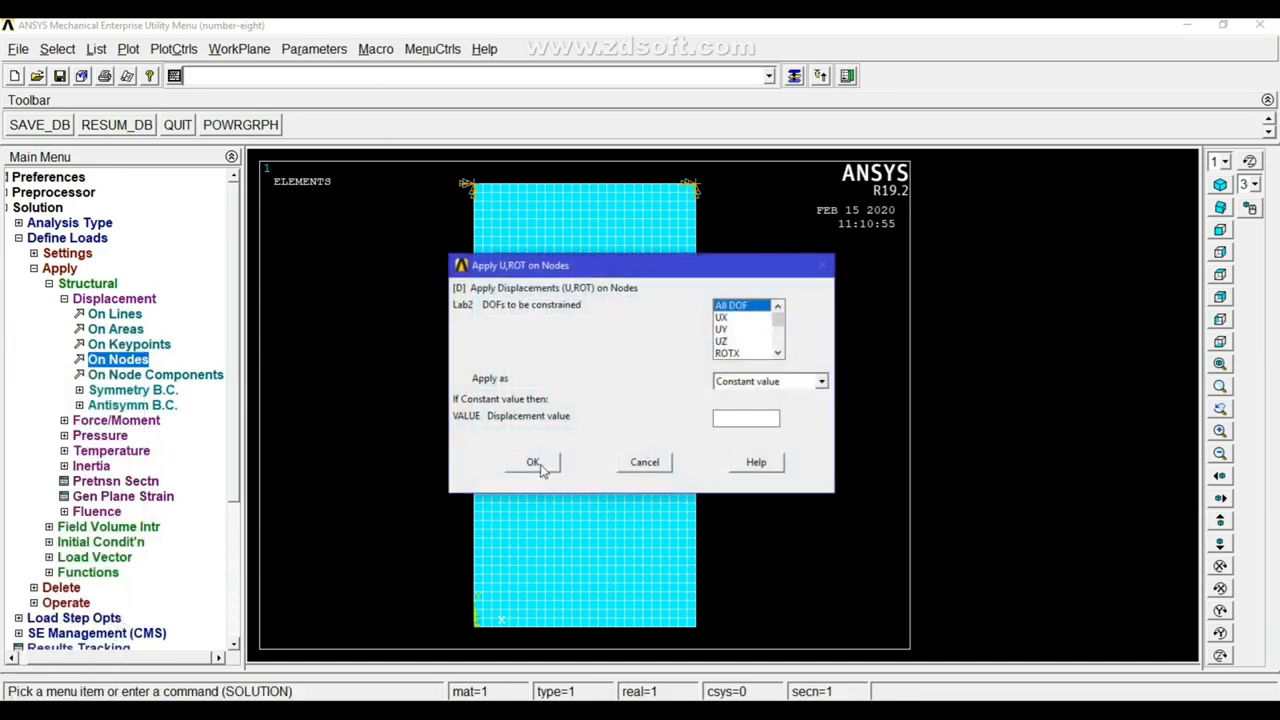
{"action": "left_click", "coordinate": [535, 464]}
- Constrain All DOF at the plate's lower-right corner node
{"action": "left_click", "coordinate": [134, 359]}
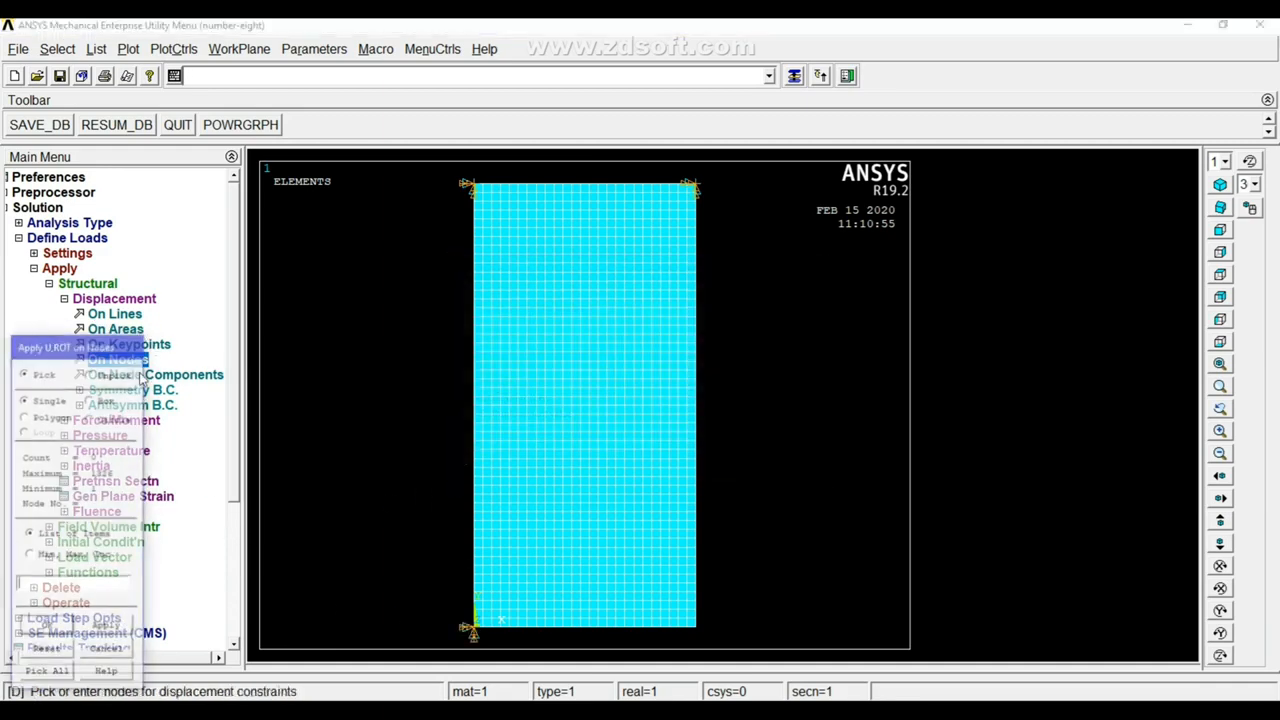
{"action": "left_click", "coordinate": [697, 630]}
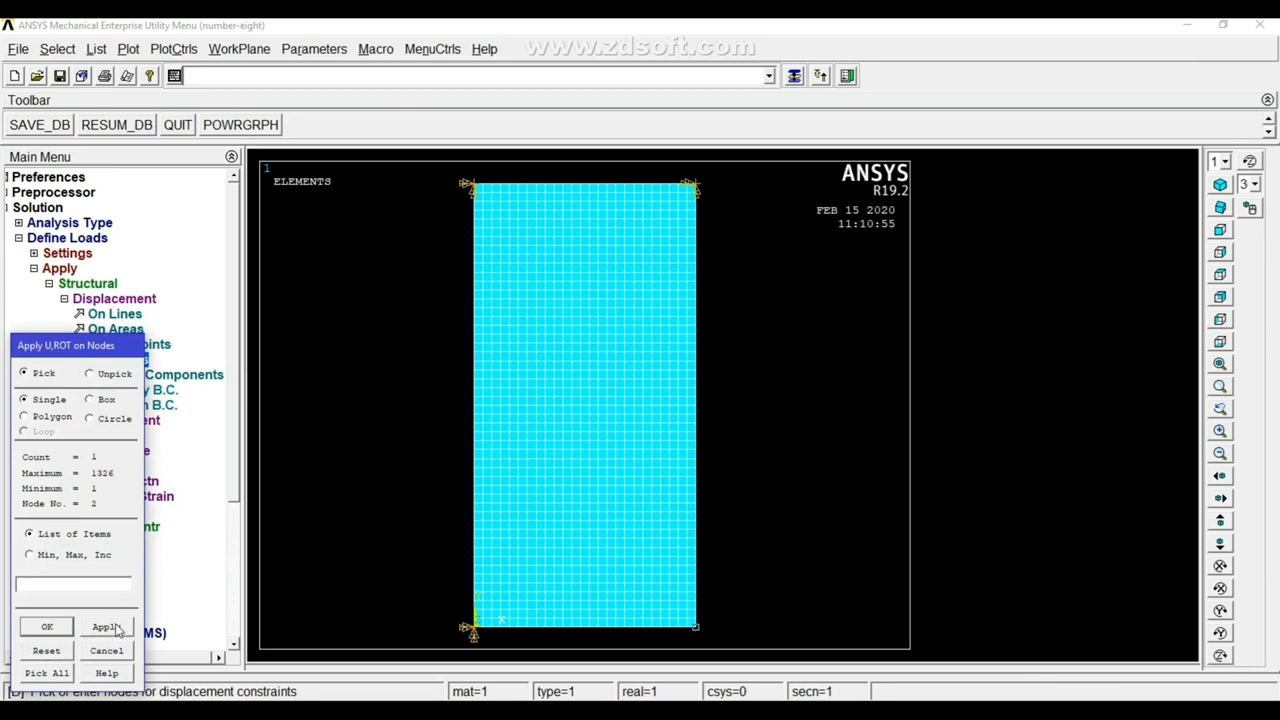
{"action": "left_click", "coordinate": [107, 627]}
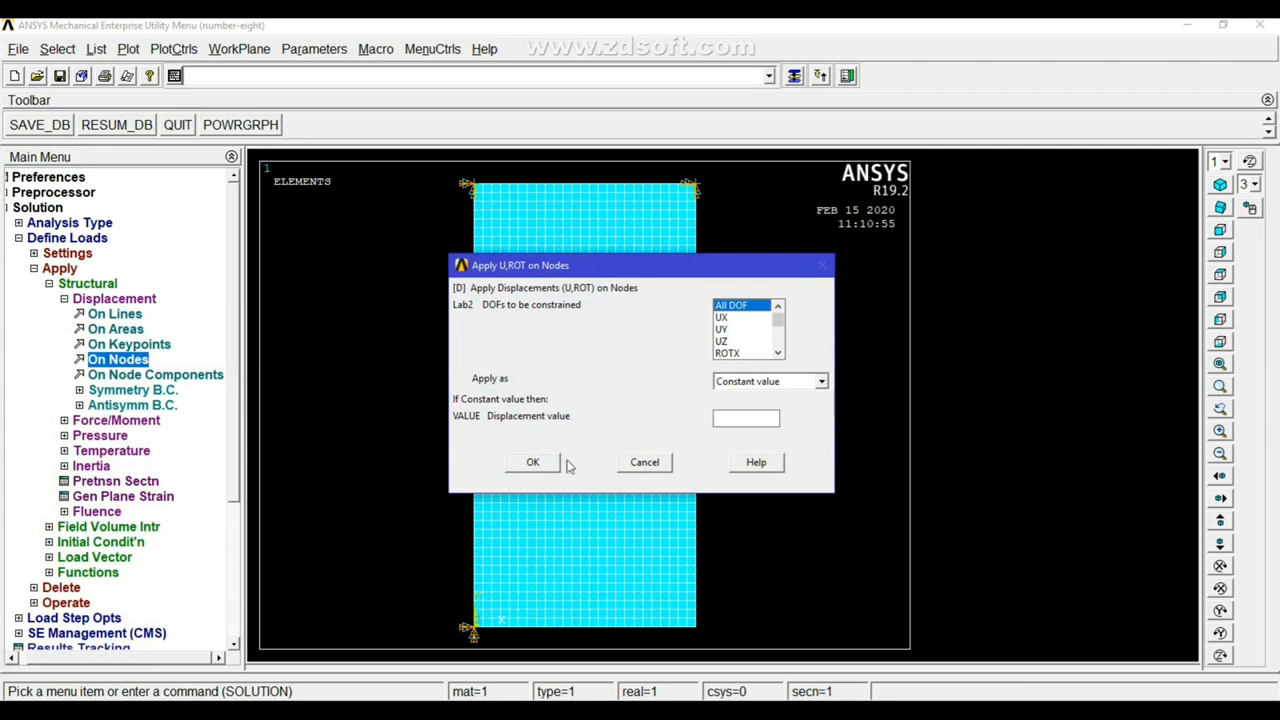
{"action": "left_click", "coordinate": [533, 463]}
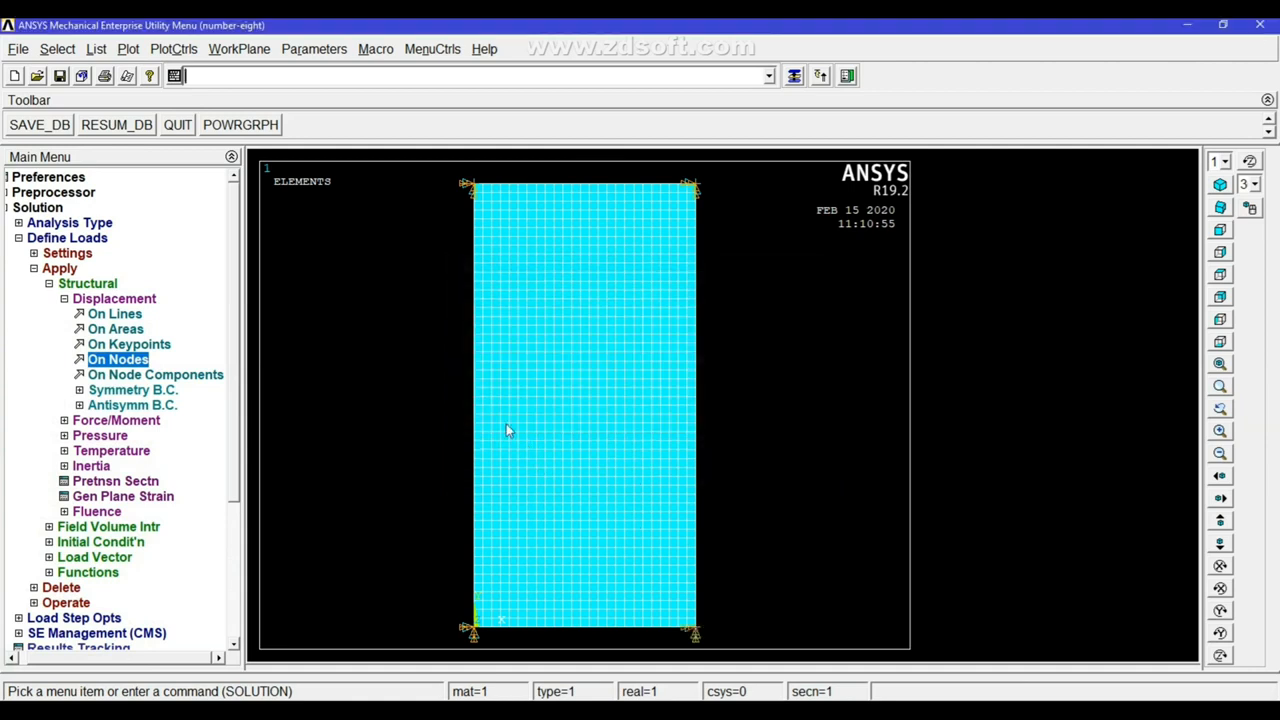
- Apply a constant structural pressure load to the plate area with load key 1
{"action": "left_click", "coordinate": [78, 437]}
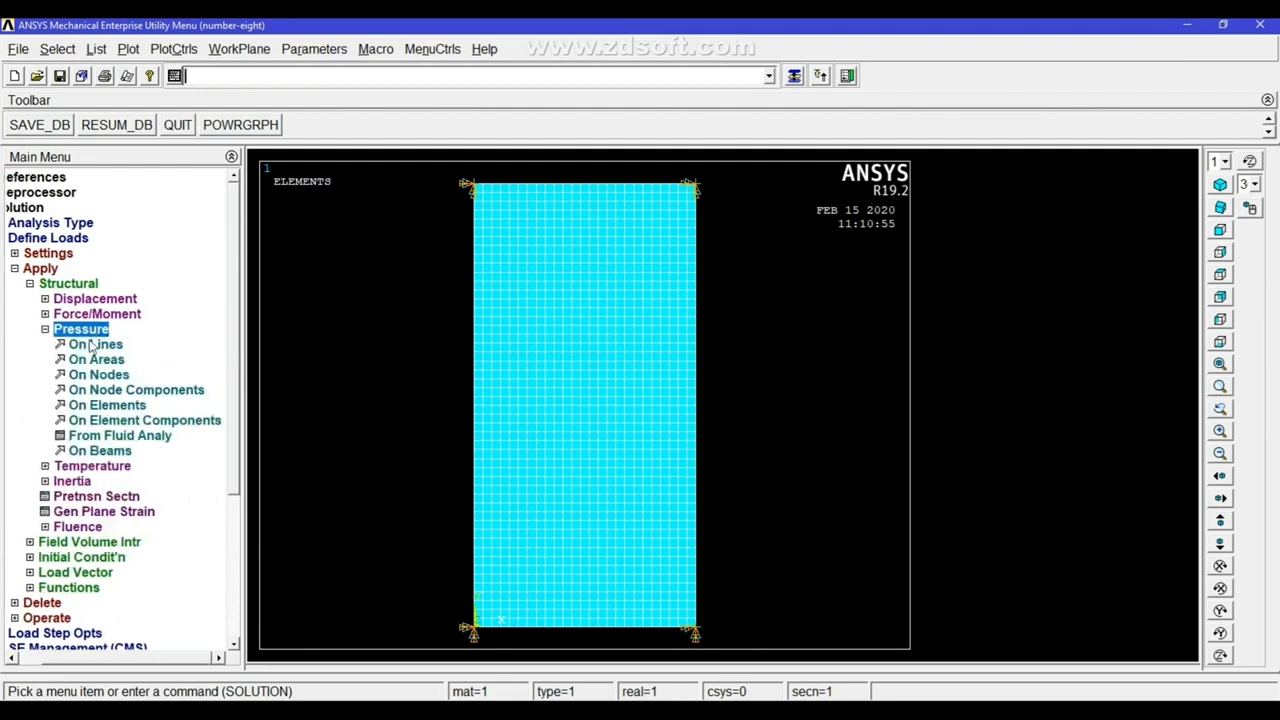
{"action": "left_click", "coordinate": [77, 362]}
{"action": "left_click", "coordinate": [572, 390]}
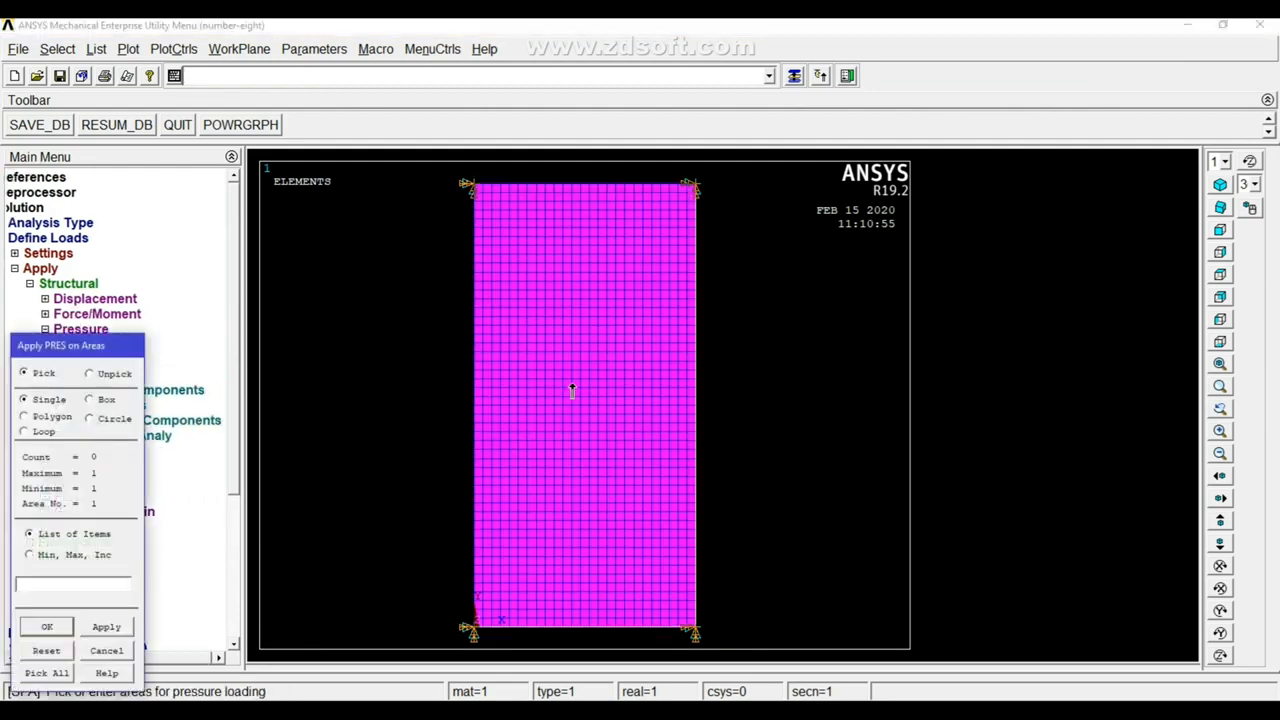
{"action": "left_click", "coordinate": [106, 627]}
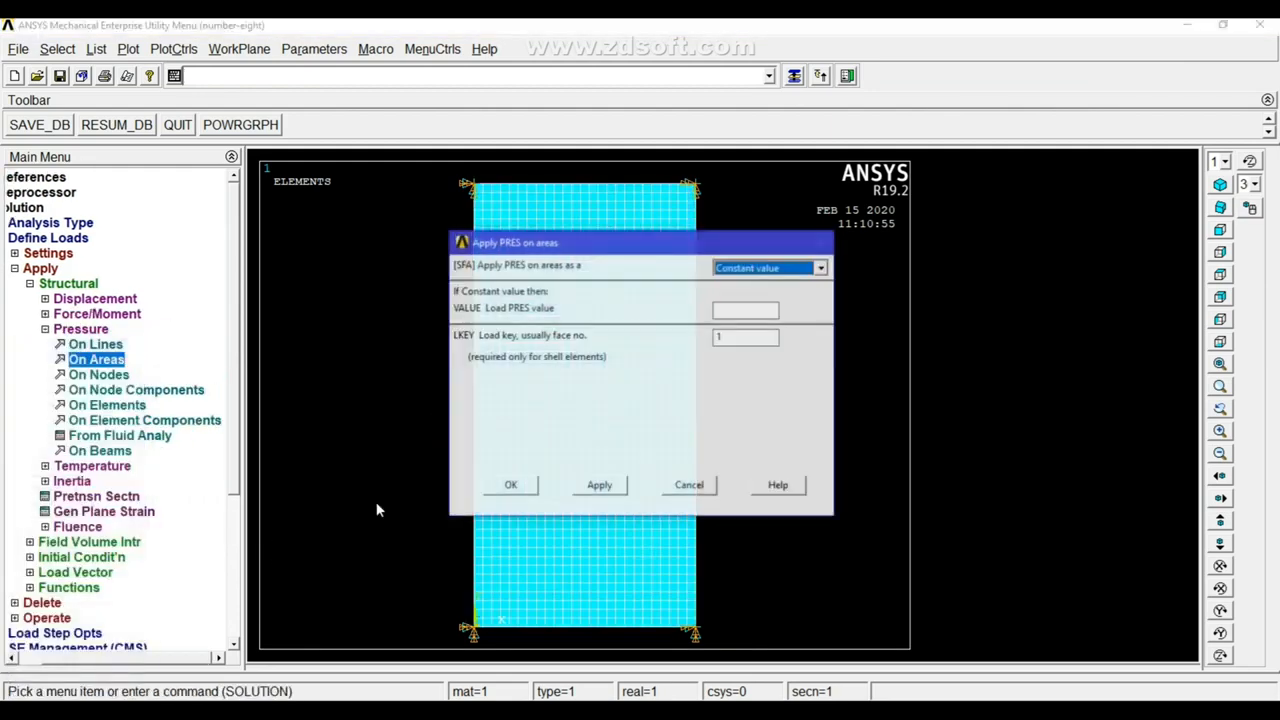
{"action": "left_click", "coordinate": [727, 311]}
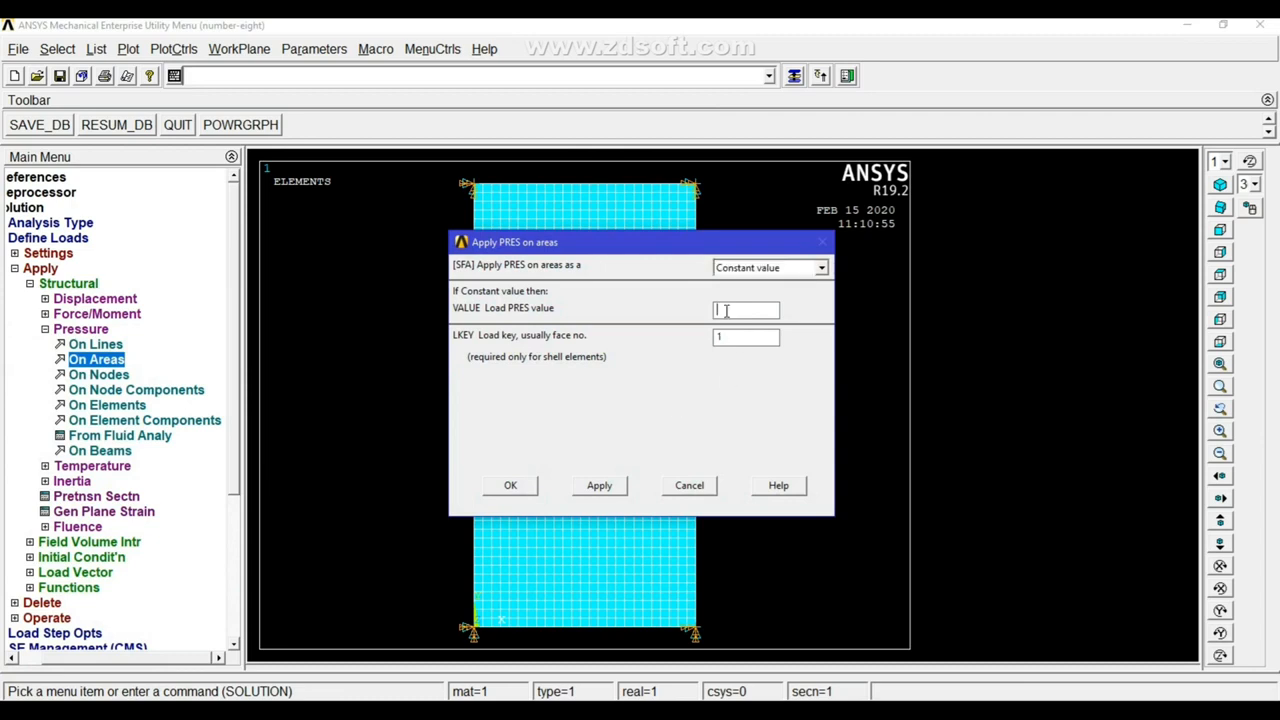
{"action": "left_click", "coordinate": [510, 485]}
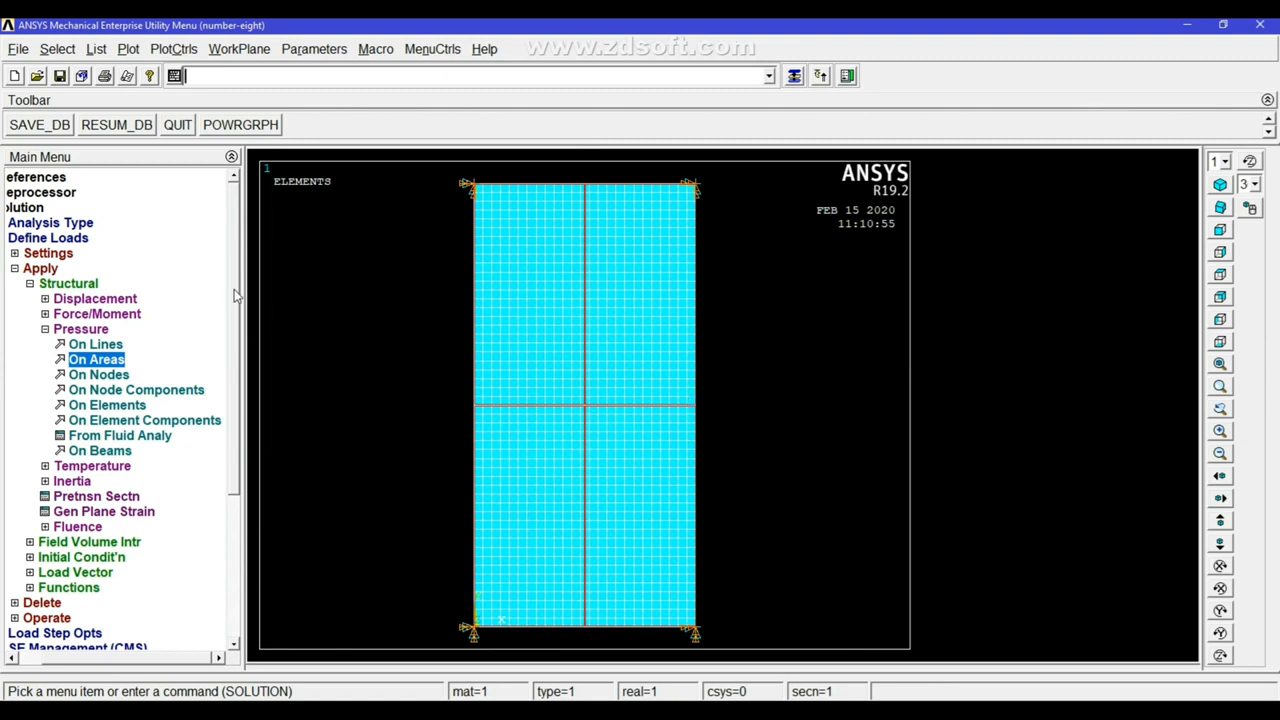
- Solve the current load step and dismiss the solution status and completion windows
{"action": "scroll", "coordinate": [241, 366], "scroll_direction": "down", "scroll_amount": 2}
{"action": "scroll", "coordinate": [241, 366], "scroll_direction": "down", "scroll_amount": 3}
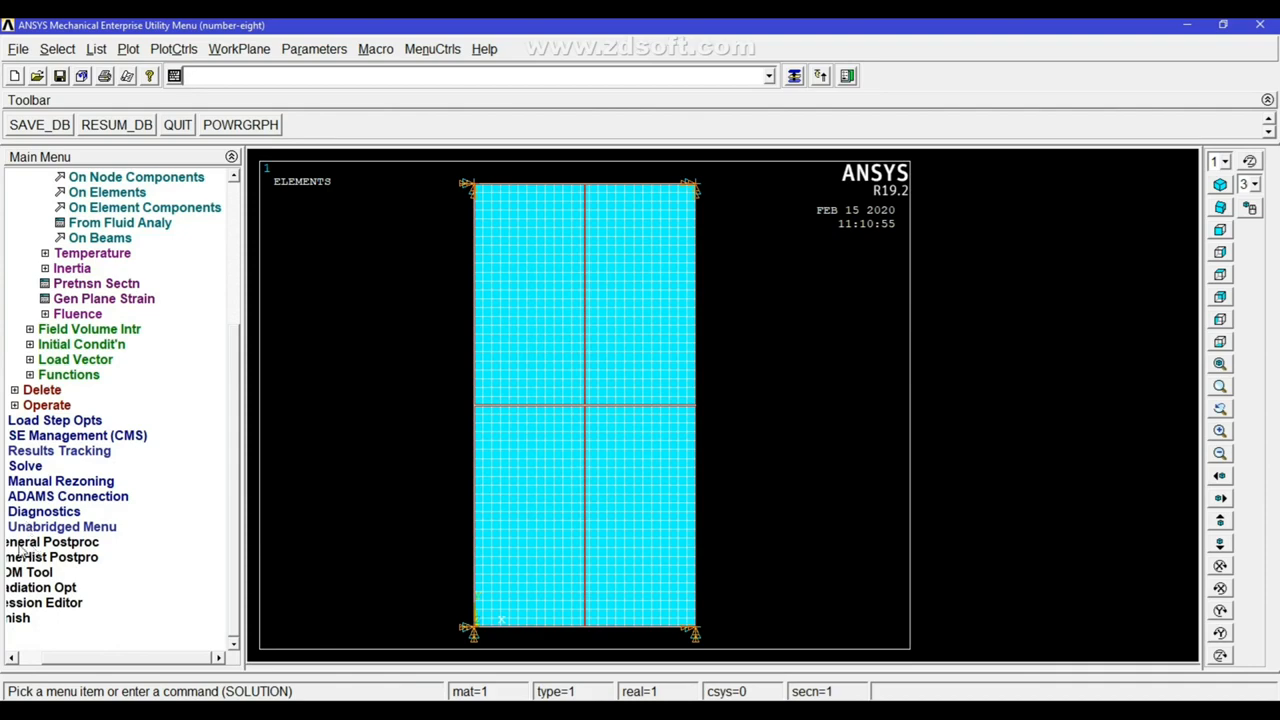
{"action": "left_click", "coordinate": [25, 466]}
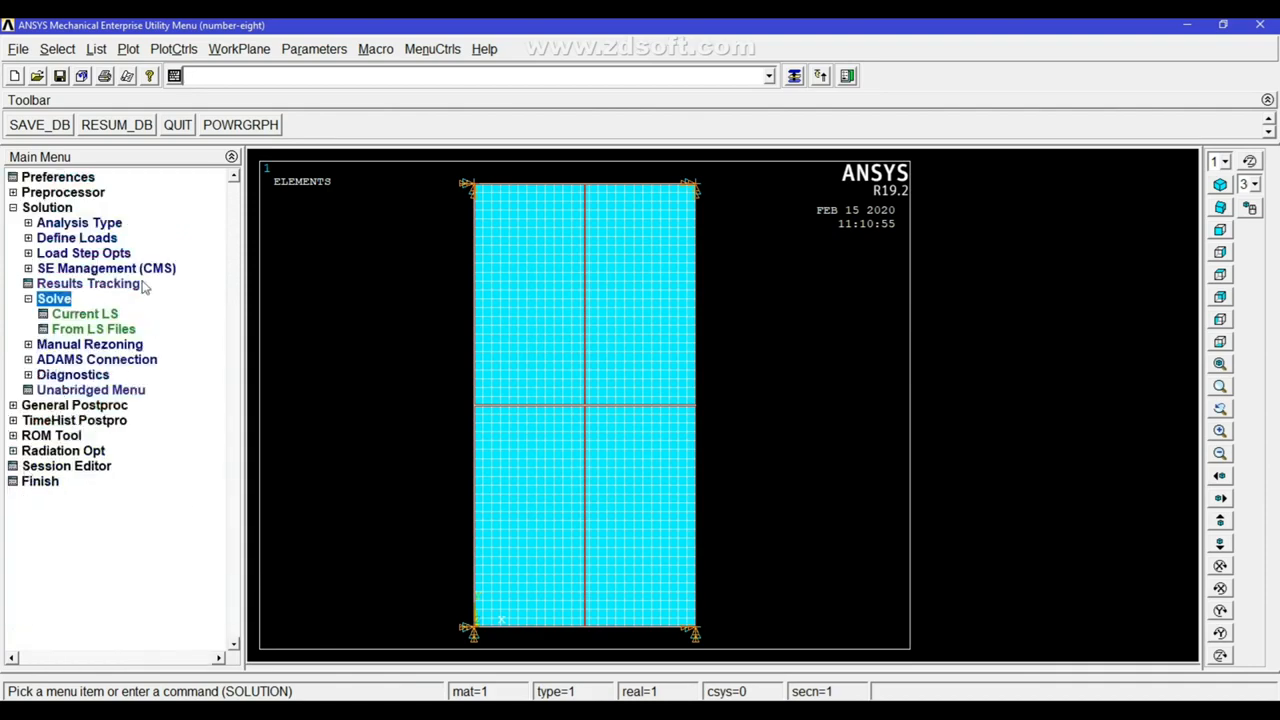
{"action": "left_click", "coordinate": [86, 314]}
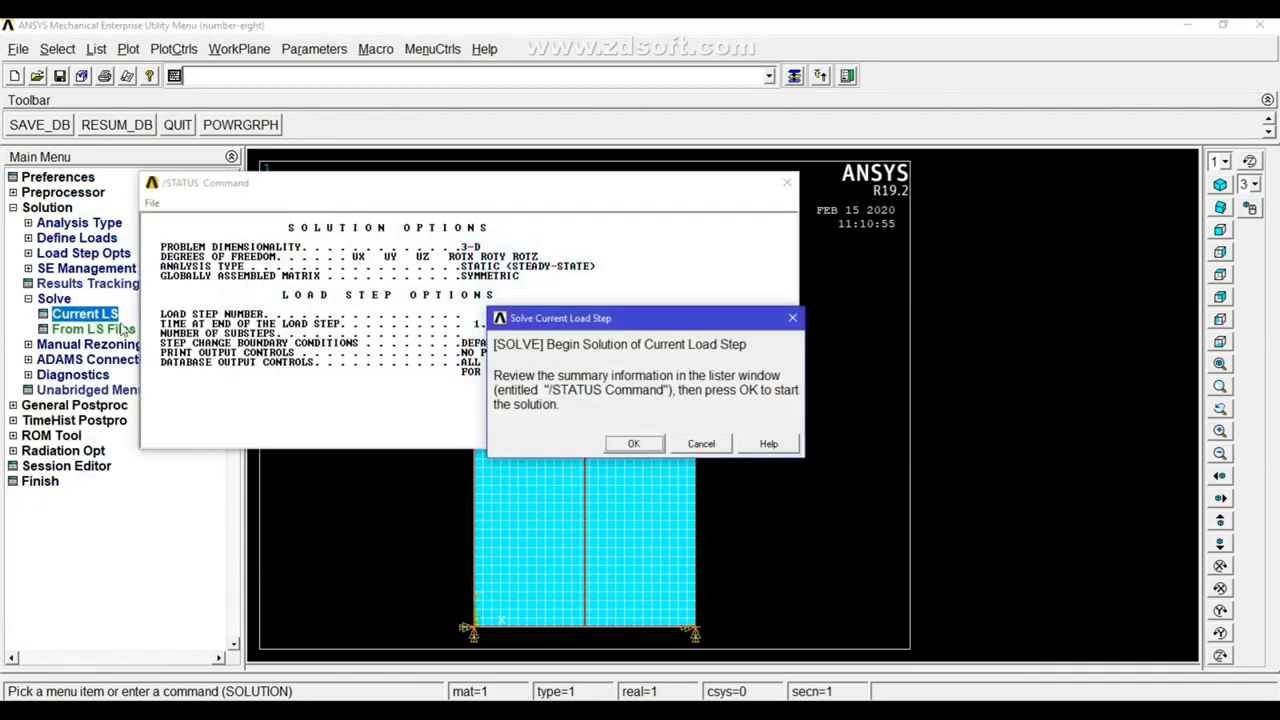
{"action": "left_click", "coordinate": [634, 444]}
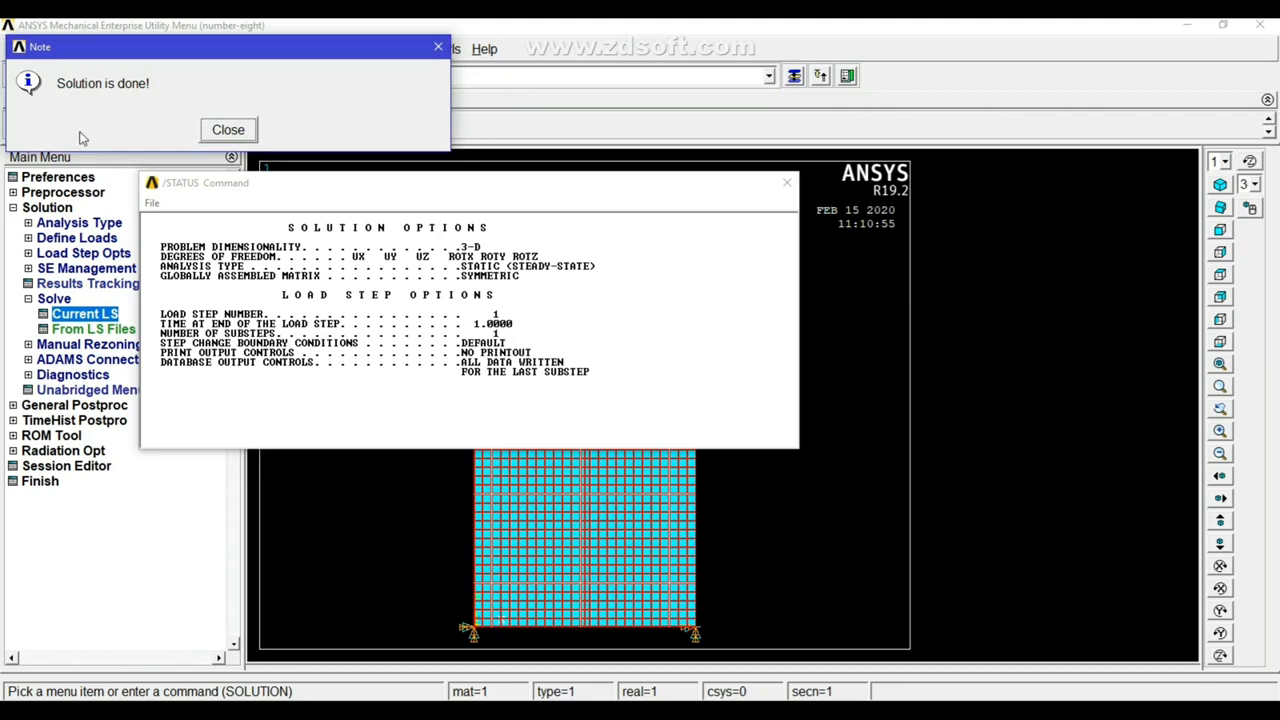
{"action": "left_click", "coordinate": [788, 184]}
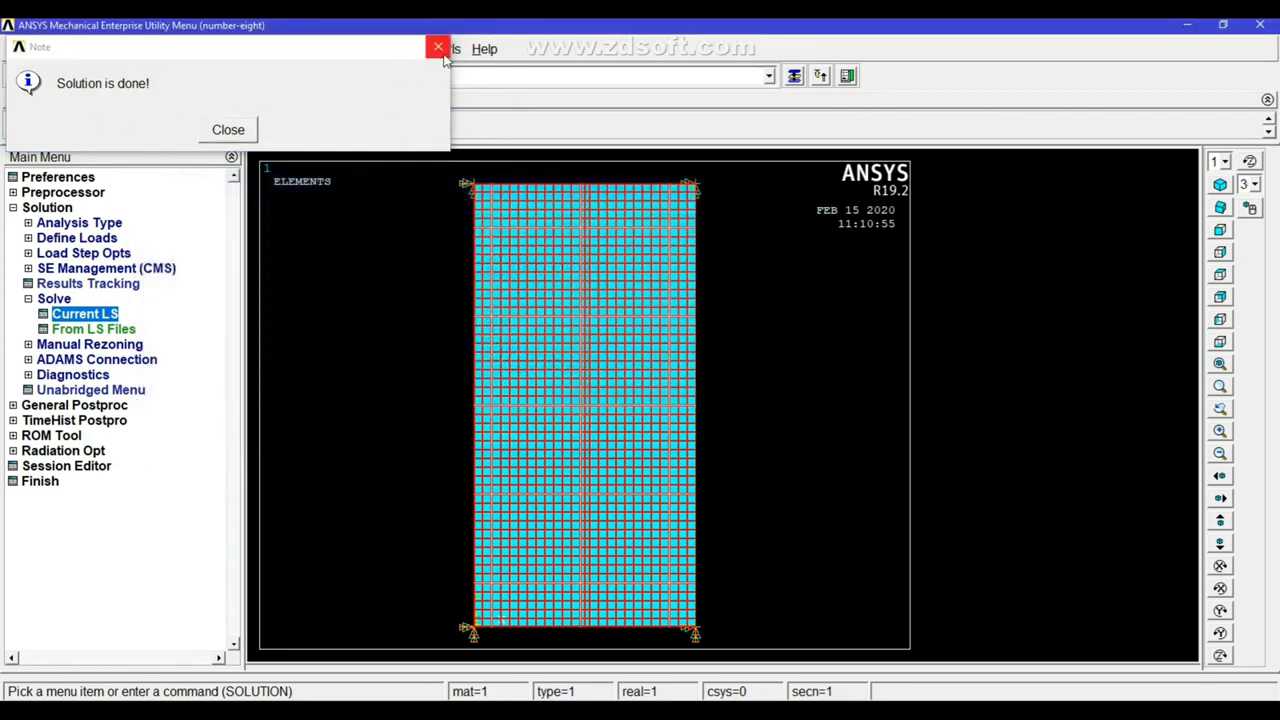
{"action": "left_click", "coordinate": [438, 49]}
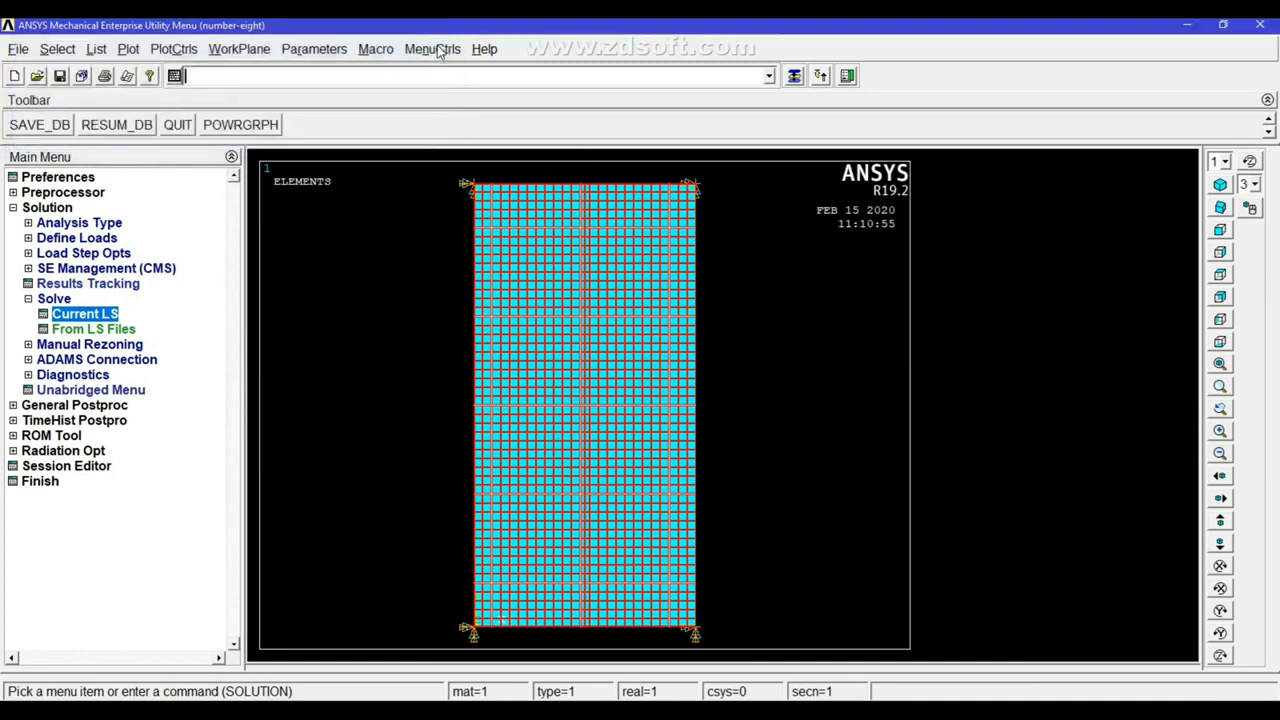
- Plot the nodal solution contour of the displacement vector sum, showing the deformed shape only
{"action": "left_click", "coordinate": [15, 406]}
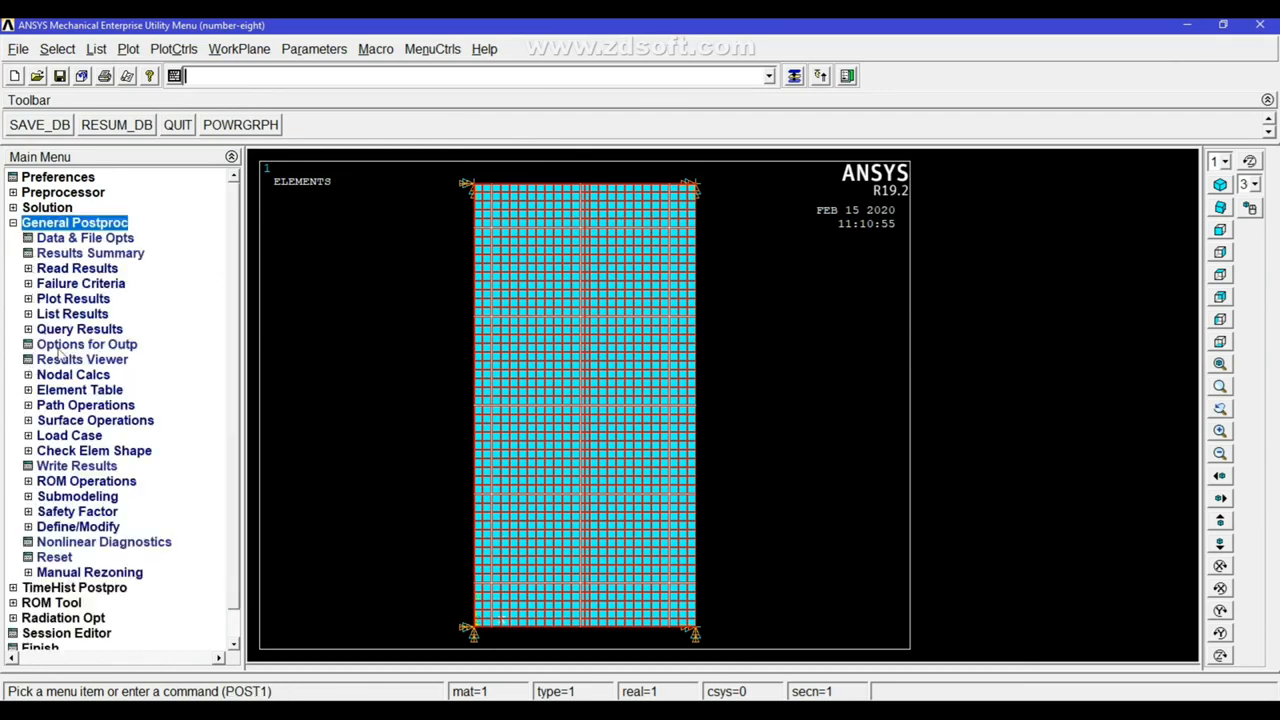
{"action": "left_click", "coordinate": [60, 298]}
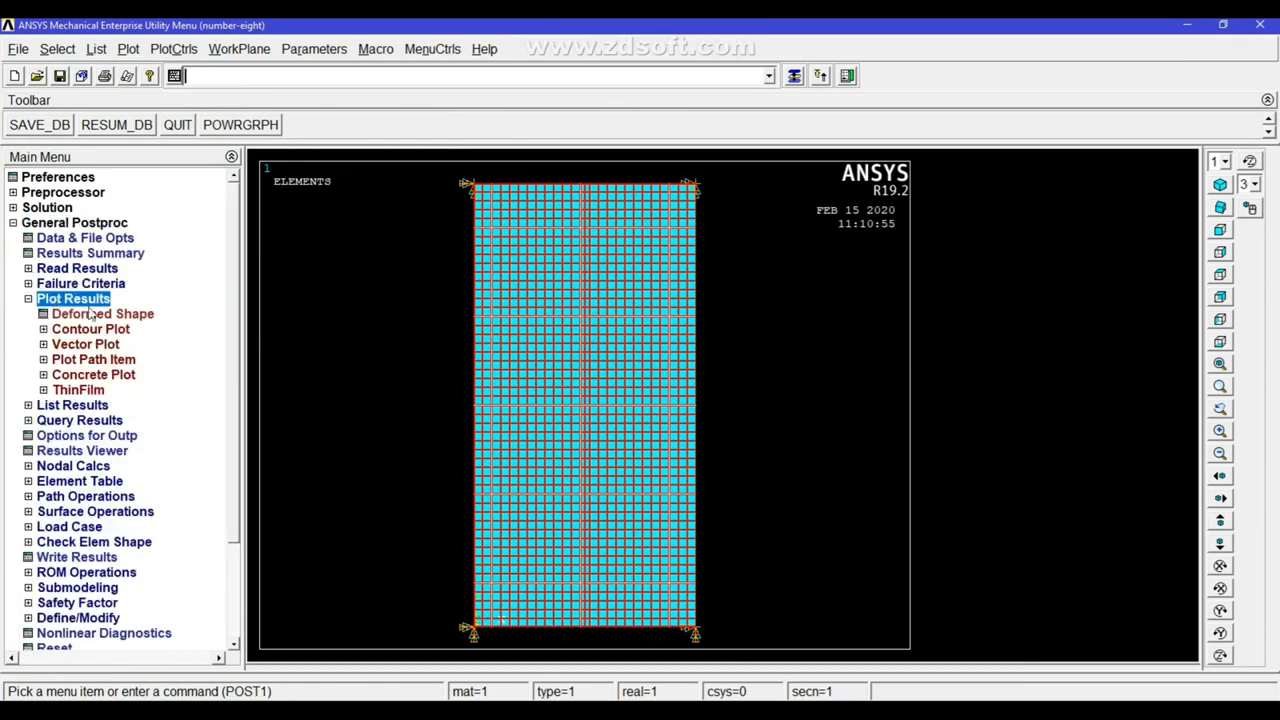
{"action": "left_click", "coordinate": [88, 333]}
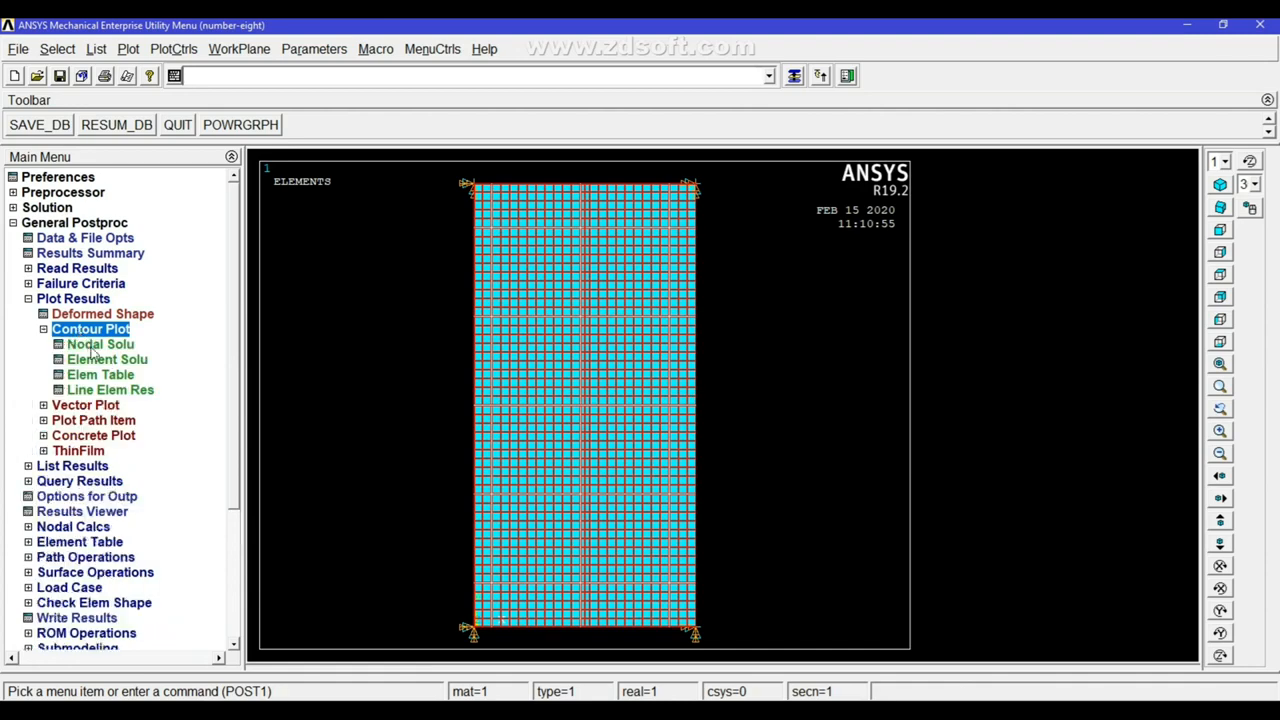
{"action": "left_click", "coordinate": [96, 345]}
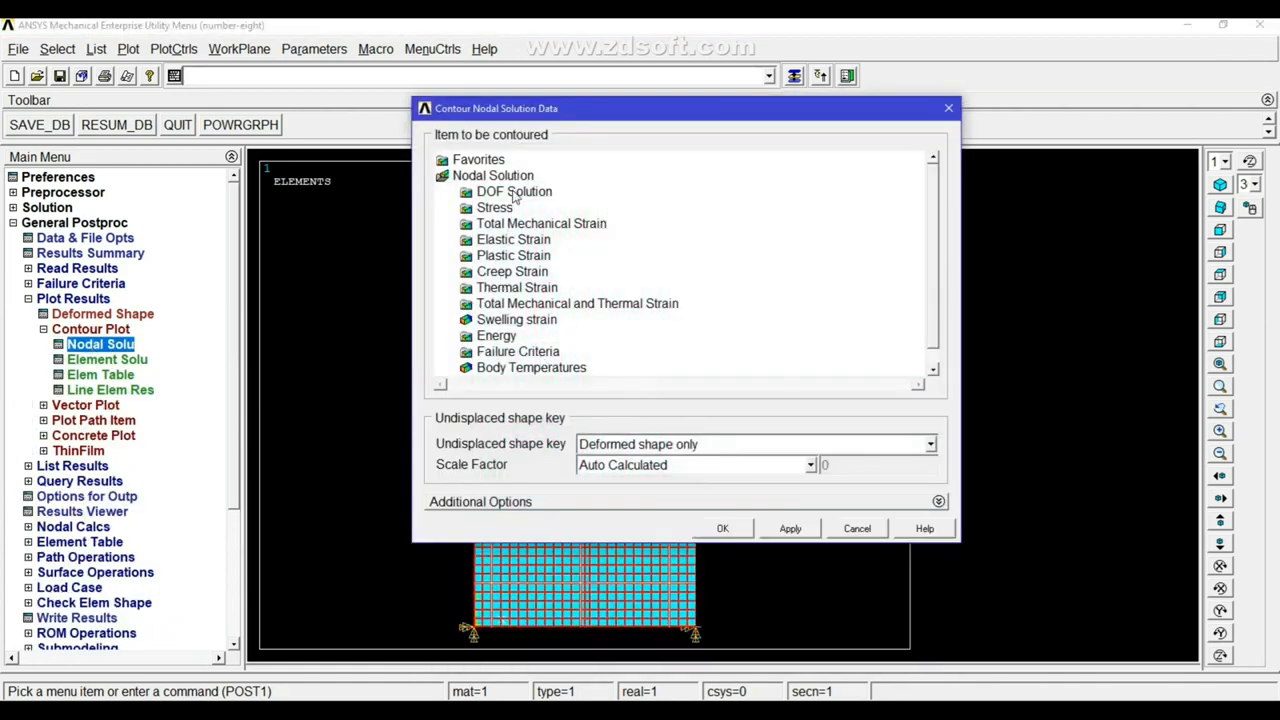
{"action": "double_click", "coordinate": [514, 192]}
{"action": "left_click", "coordinate": [556, 256]}
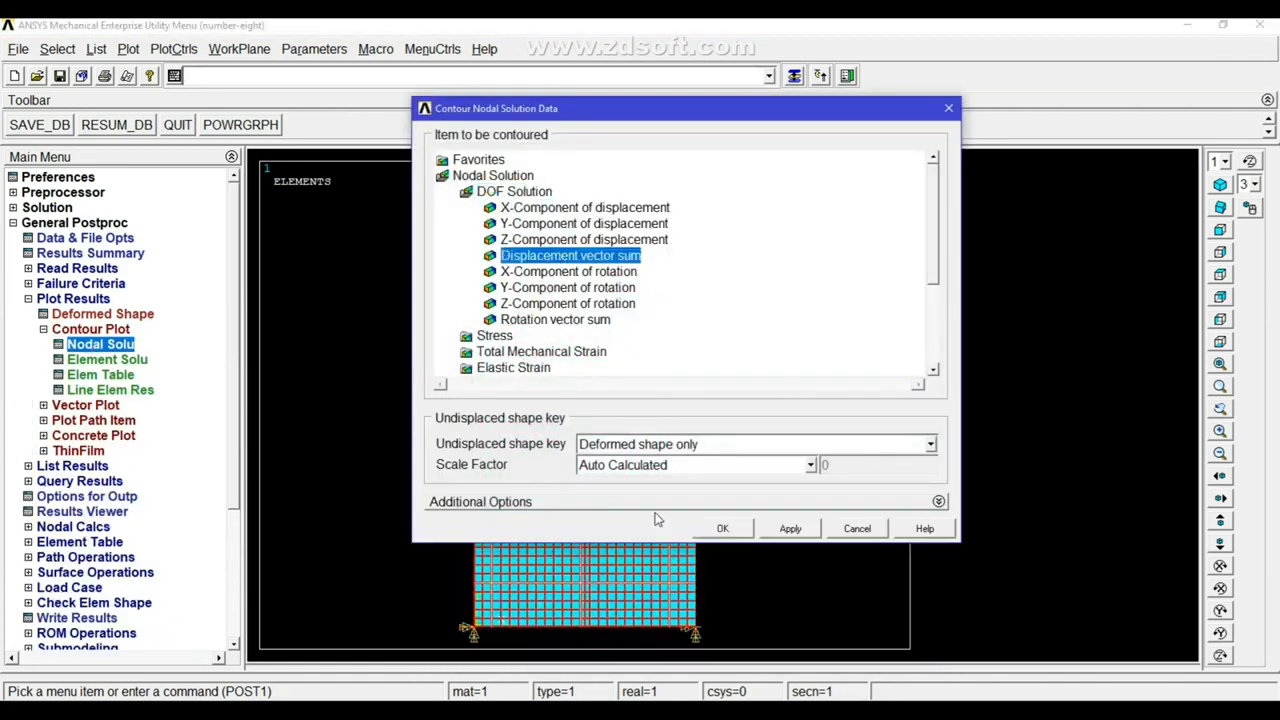
{"action": "left_click", "coordinate": [721, 529]}
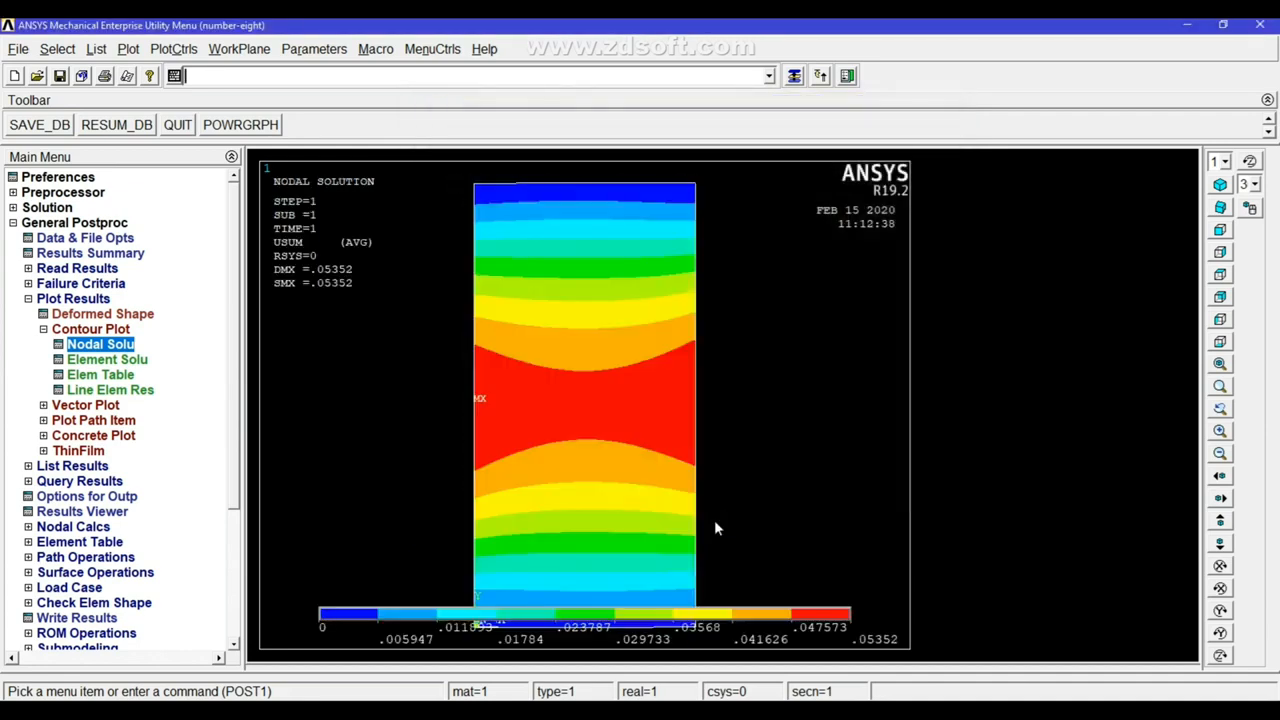
- Plot the nodal solution contour of von Mises stress on the deformed shape
{"action": "left_click", "coordinate": [139, 346]}
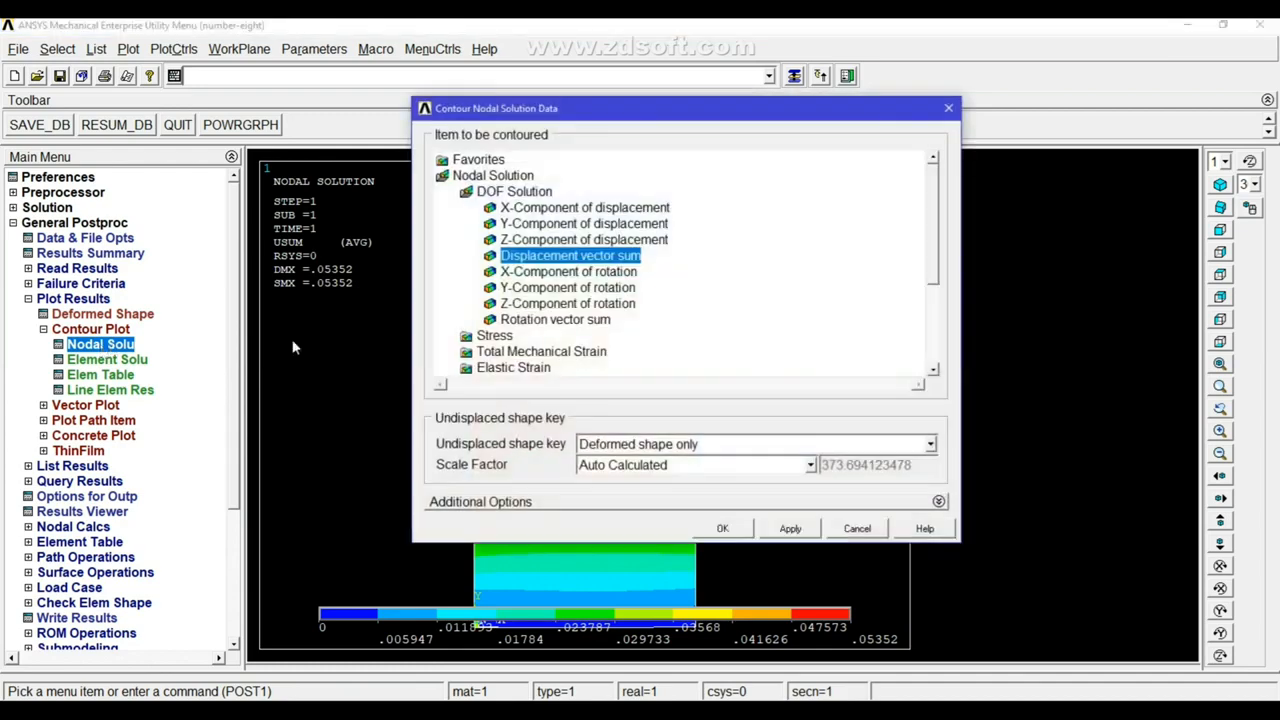
{"action": "left_click", "coordinate": [494, 336]}
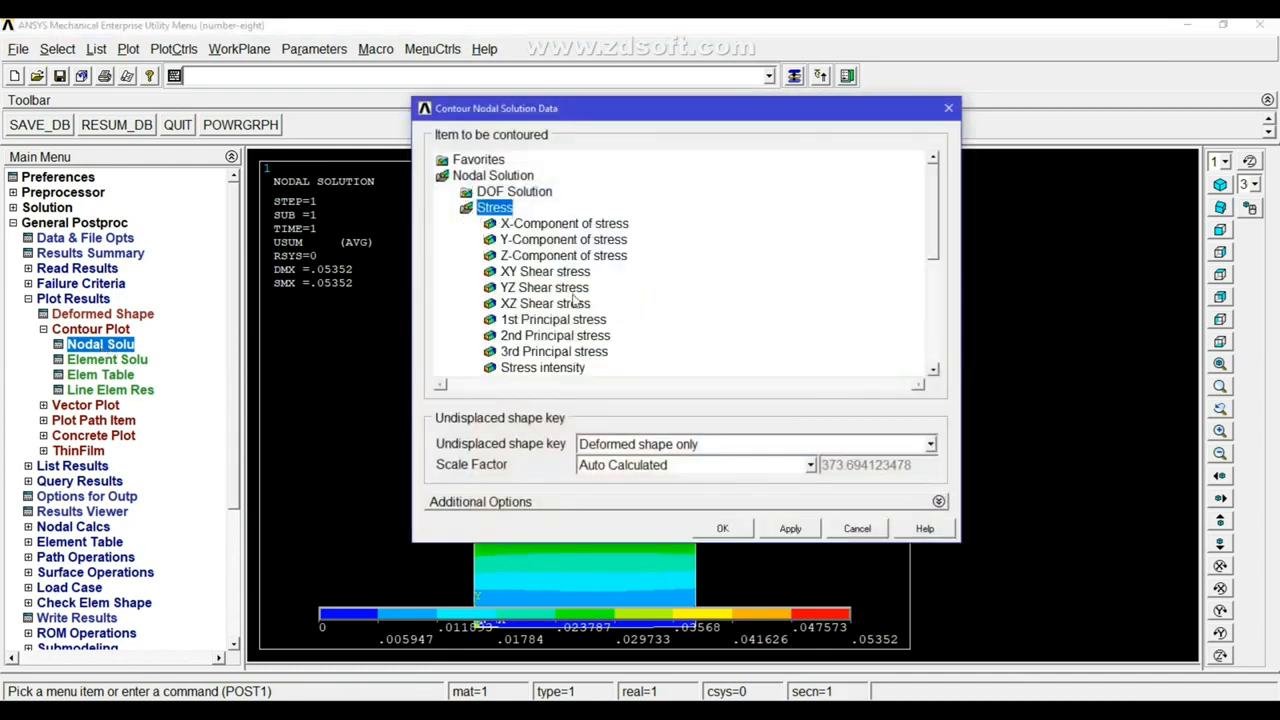
{"action": "left_click", "coordinate": [934, 370]}
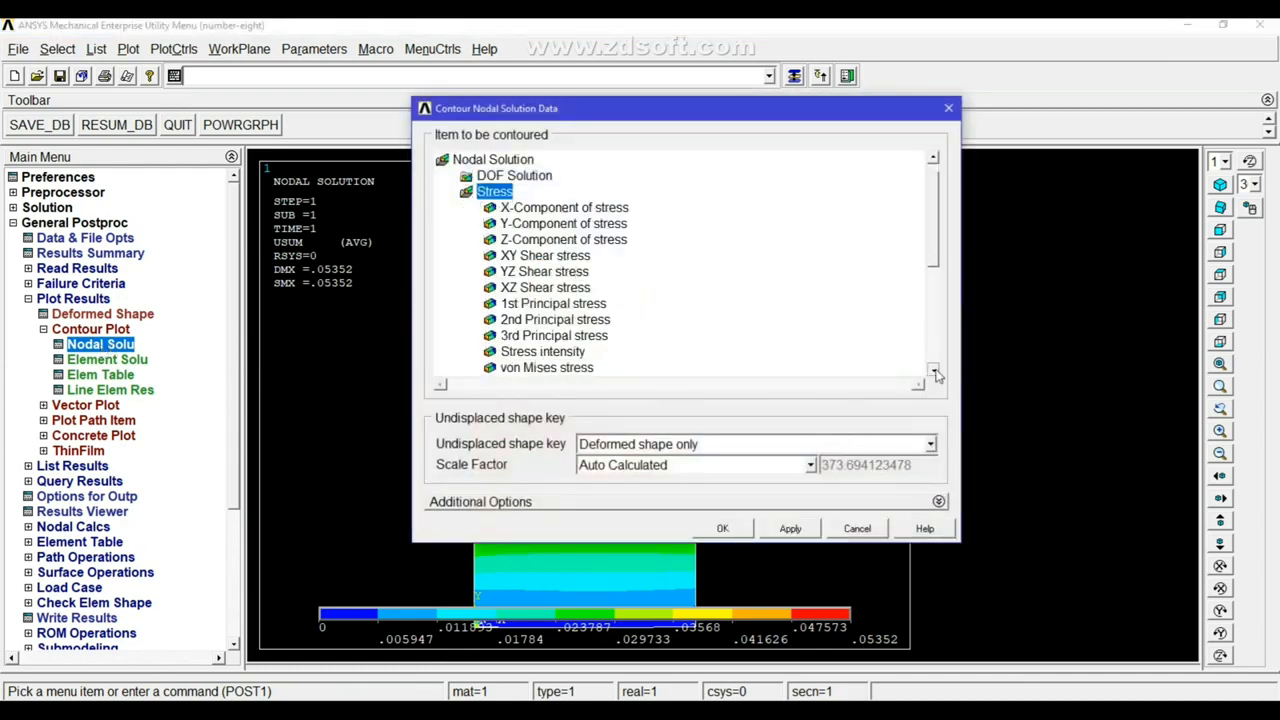
{"action": "left_click", "coordinate": [934, 370]}
{"action": "left_click", "coordinate": [934, 370]}
{"action": "left_click", "coordinate": [562, 337]}
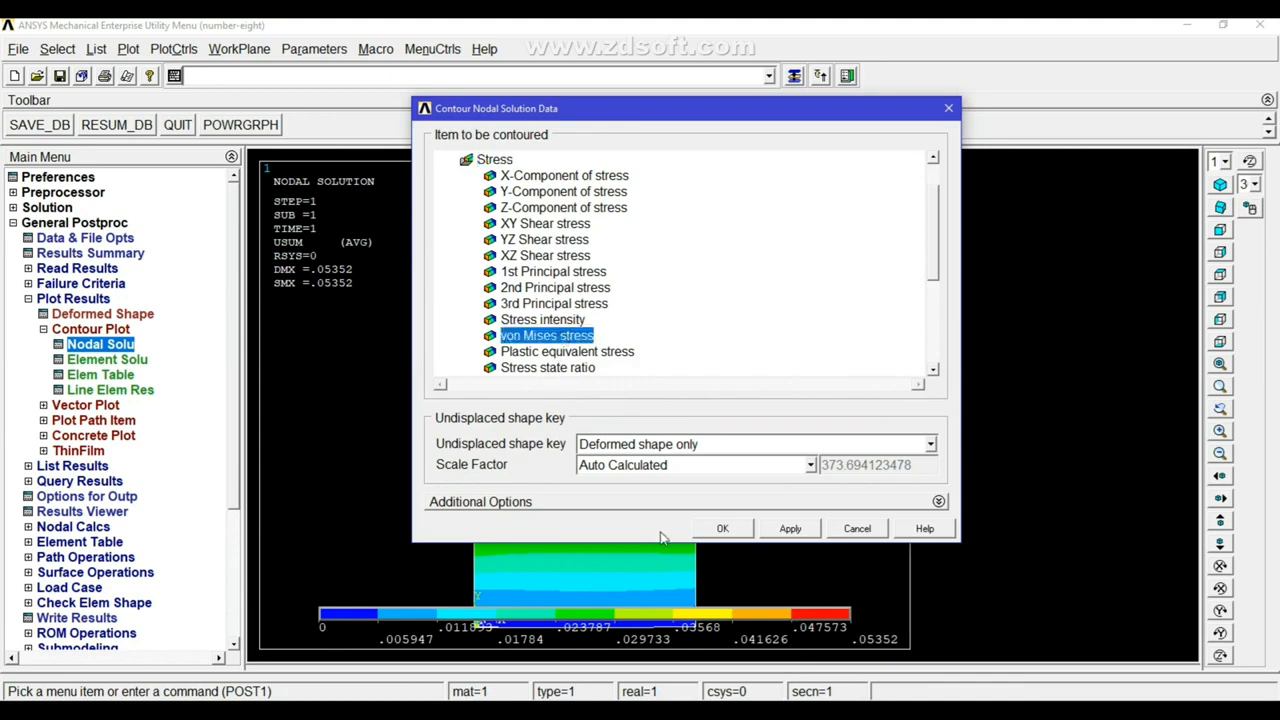
{"action": "left_click", "coordinate": [706, 530]}
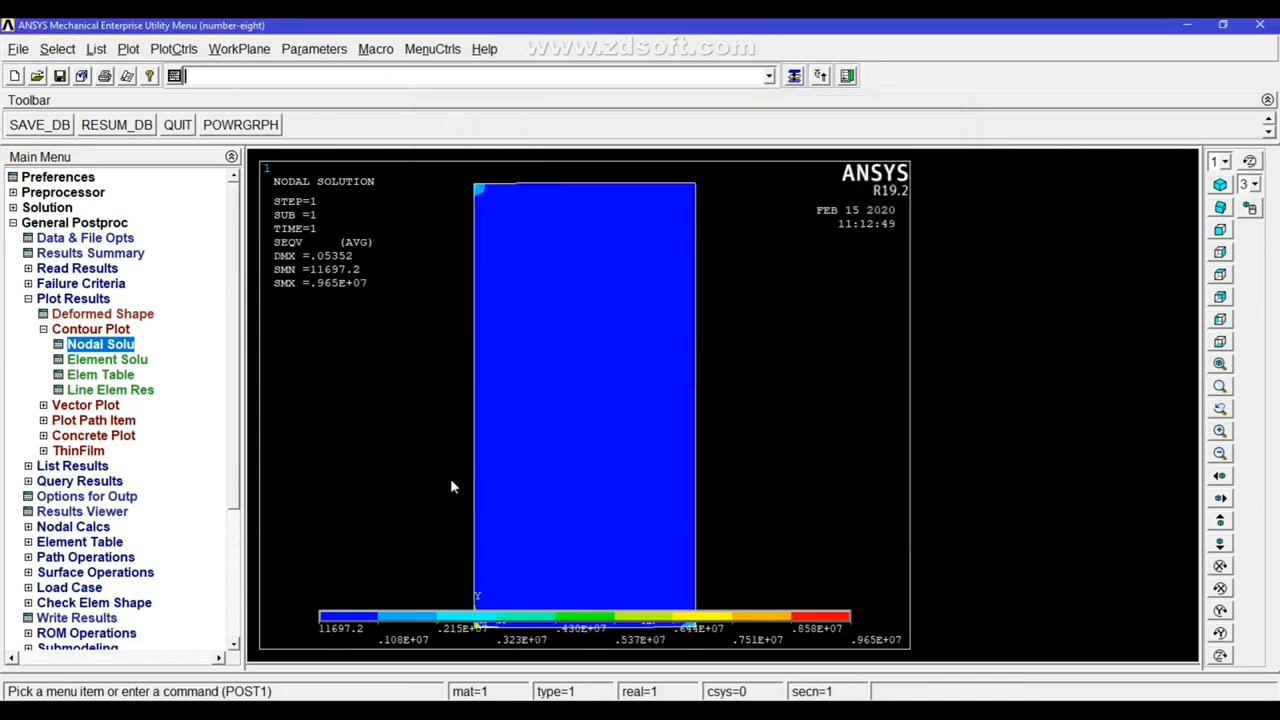
- Plot the element solution contour of von Mises stress on the deformed shape
{"action": "left_click", "coordinate": [98, 361]}
{"action": "left_click", "coordinate": [494, 191]}
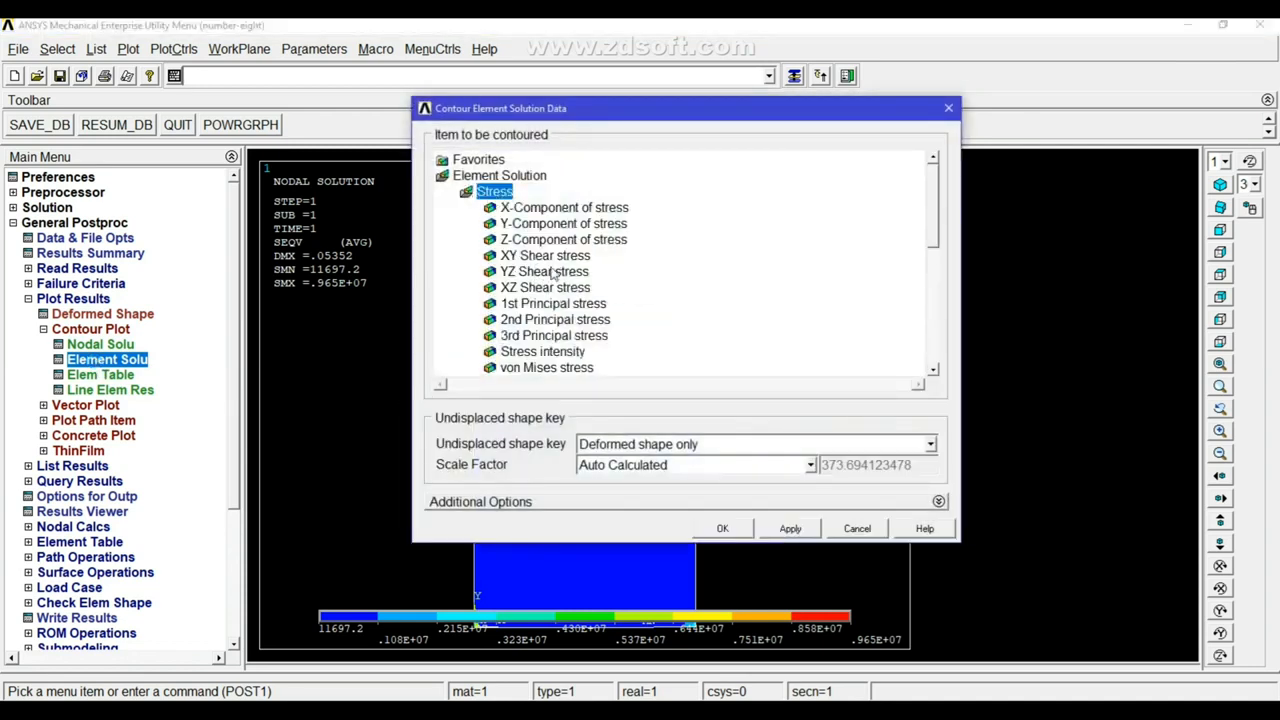
{"action": "left_click", "coordinate": [556, 368]}
{"action": "left_click", "coordinate": [719, 529]}
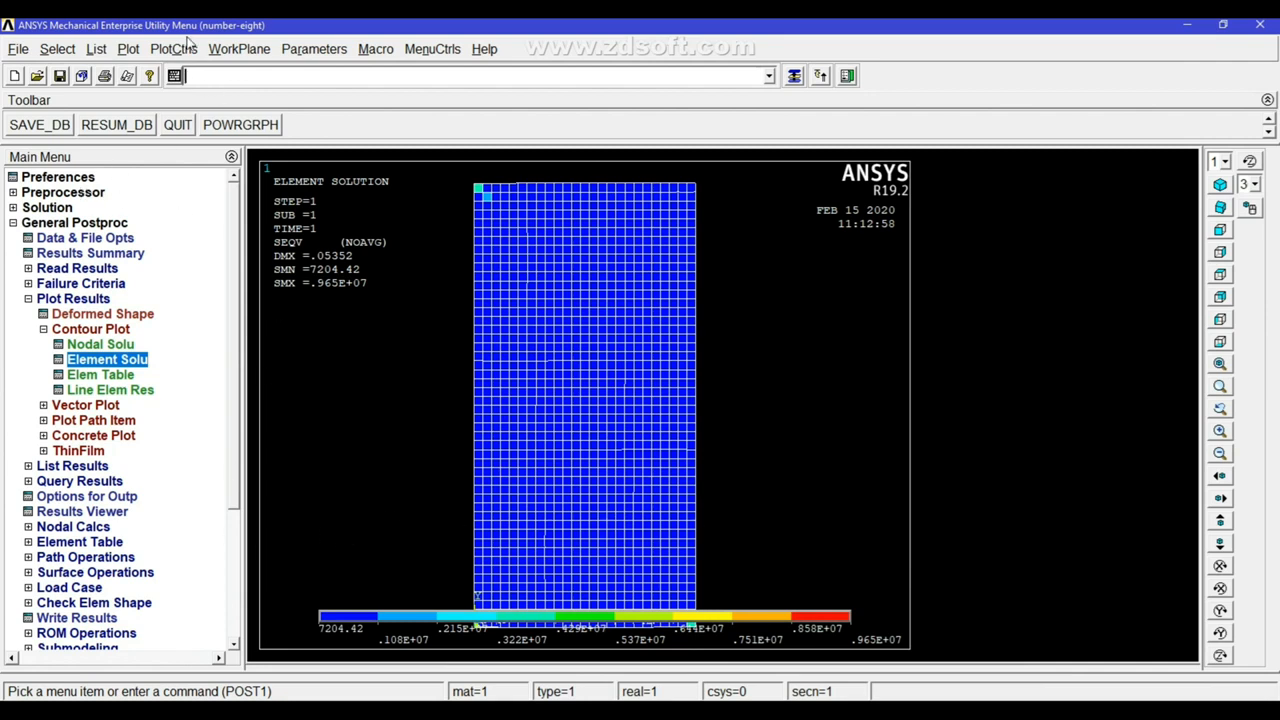
- Switch the contour plot back to the nodal displacement vector sum
{"action": "left_click", "coordinate": [92, 346]}
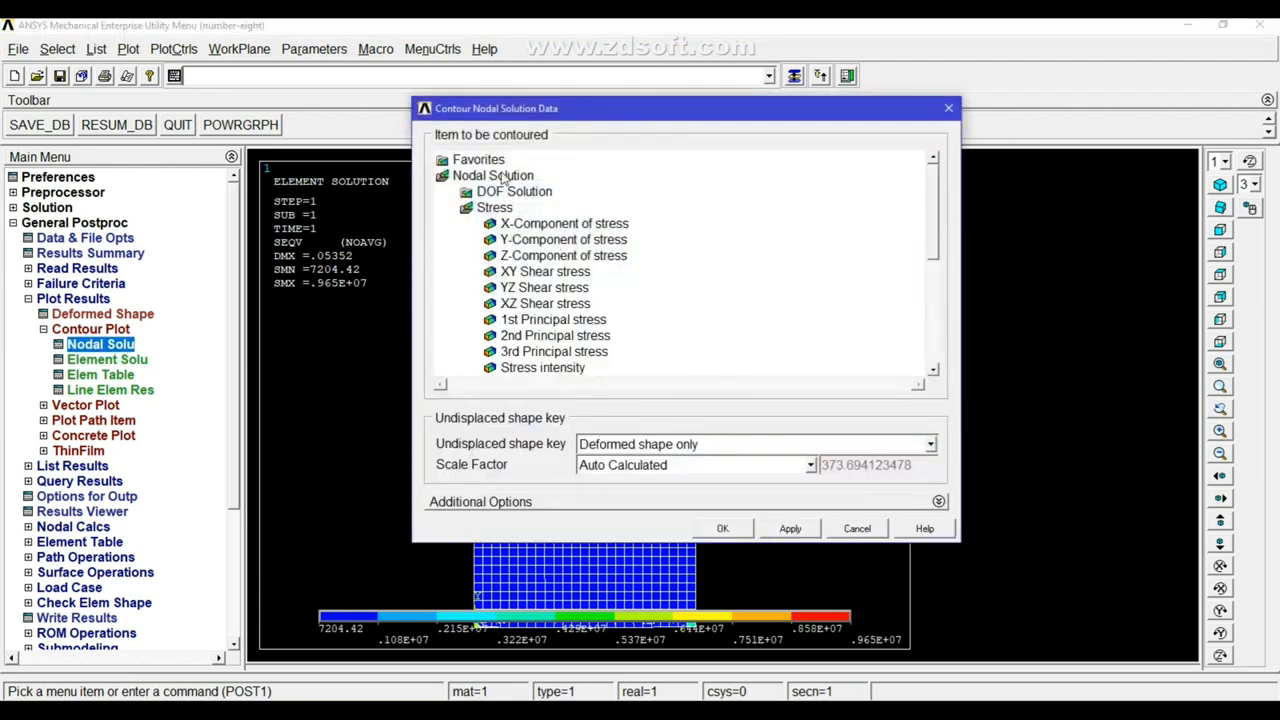
{"action": "left_click", "coordinate": [502, 194]}
{"action": "left_click", "coordinate": [550, 257]}
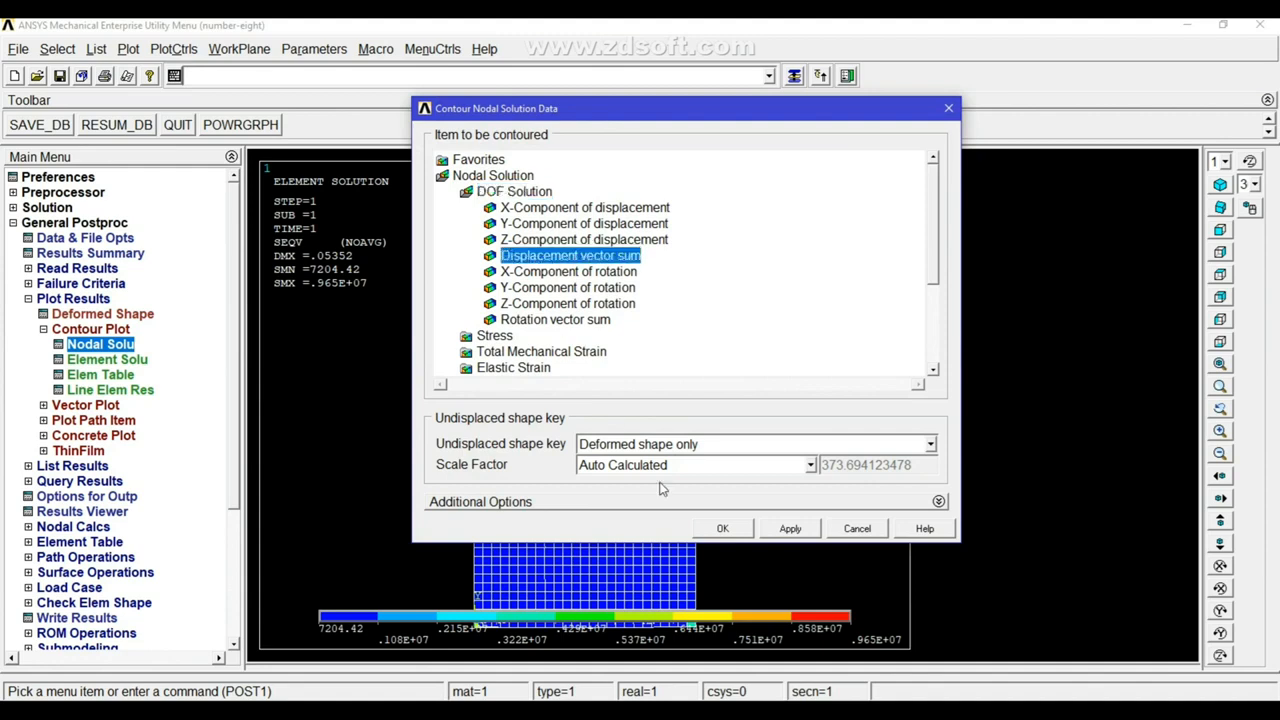
{"action": "left_click", "coordinate": [748, 533]}
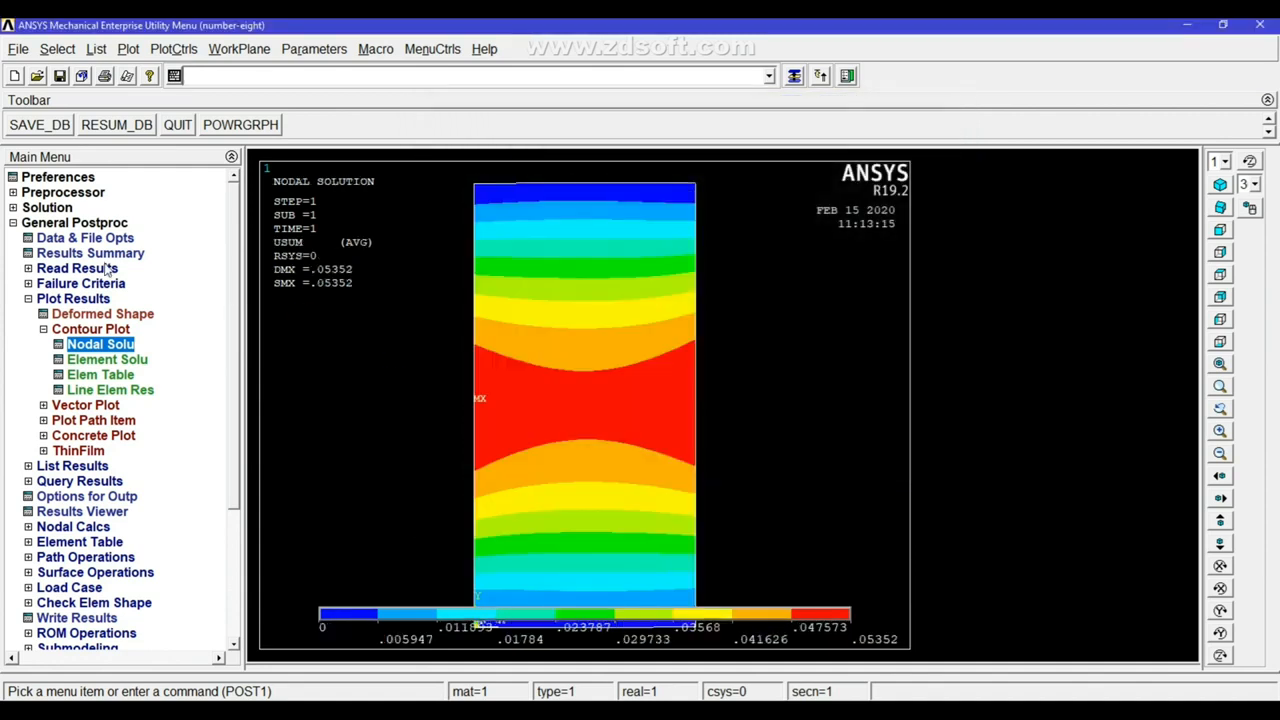
- Turn on the display of element shapes based on real constant descriptions and replot the displacement contour
{"action": "left_click", "coordinate": [178, 50]}
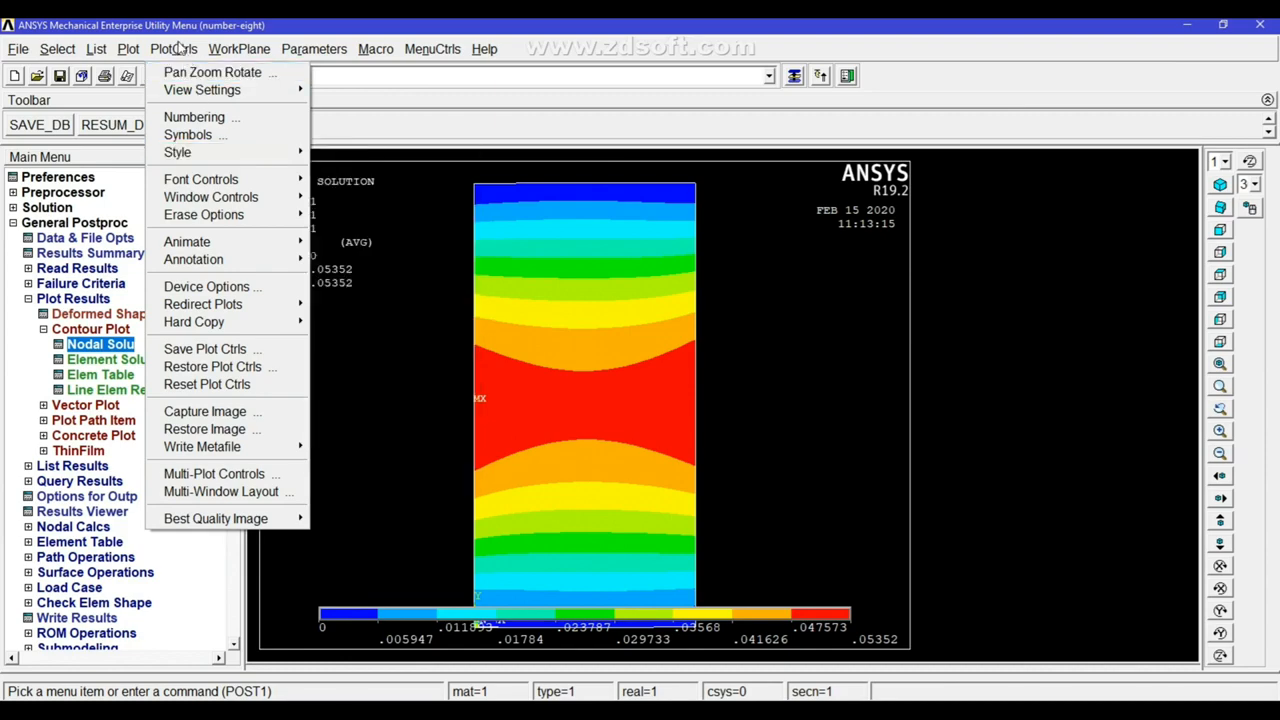
{"action": "mouse_move", "coordinate": [224, 155]}
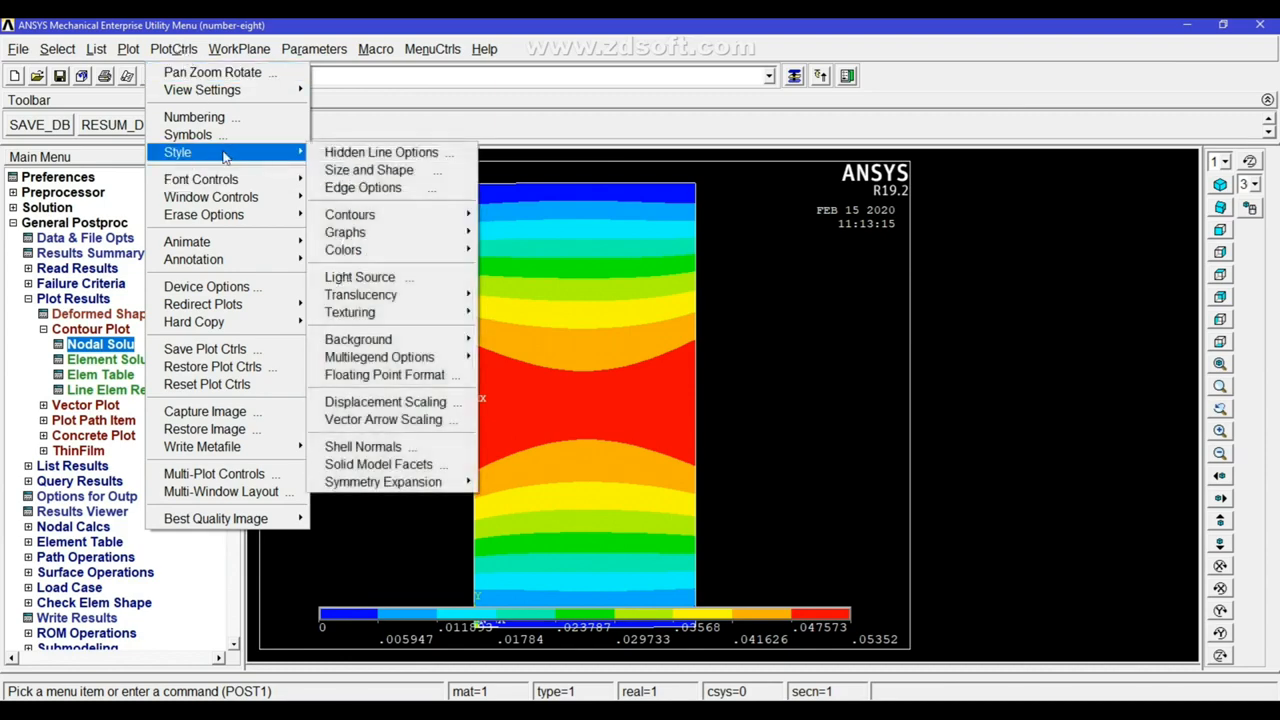
{"action": "left_click", "coordinate": [361, 172]}
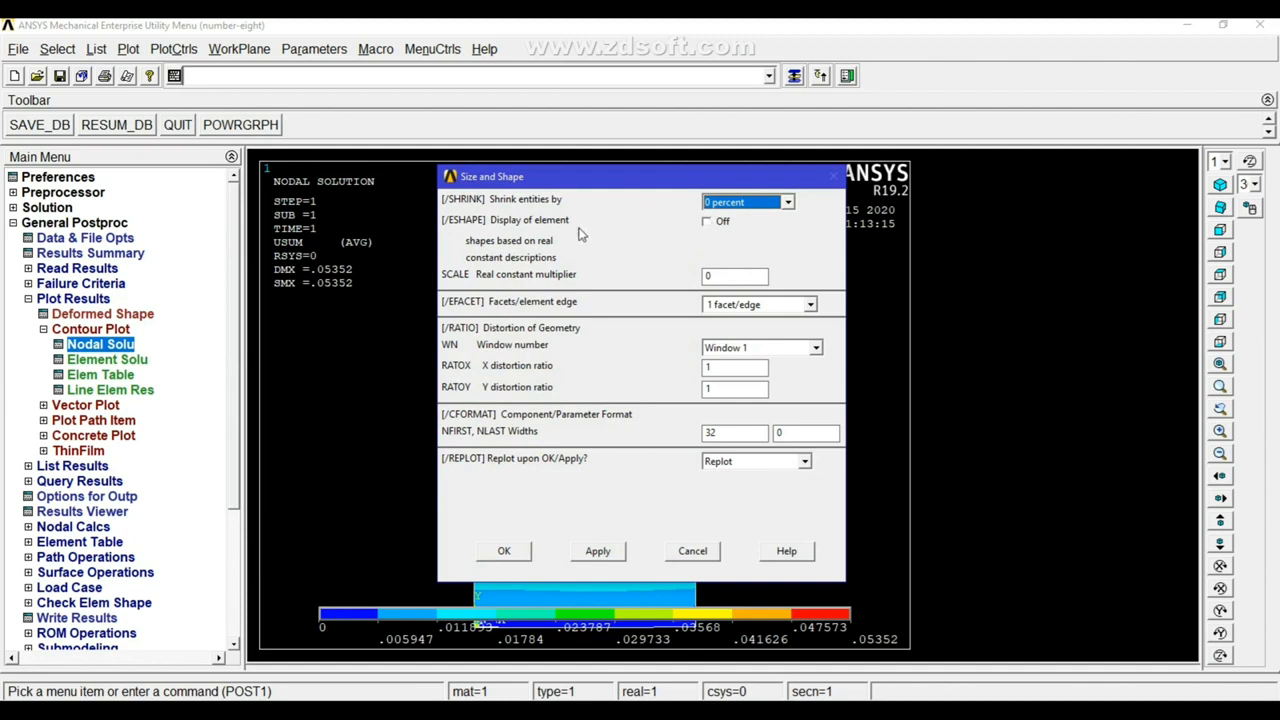
{"action": "left_click", "coordinate": [706, 221]}
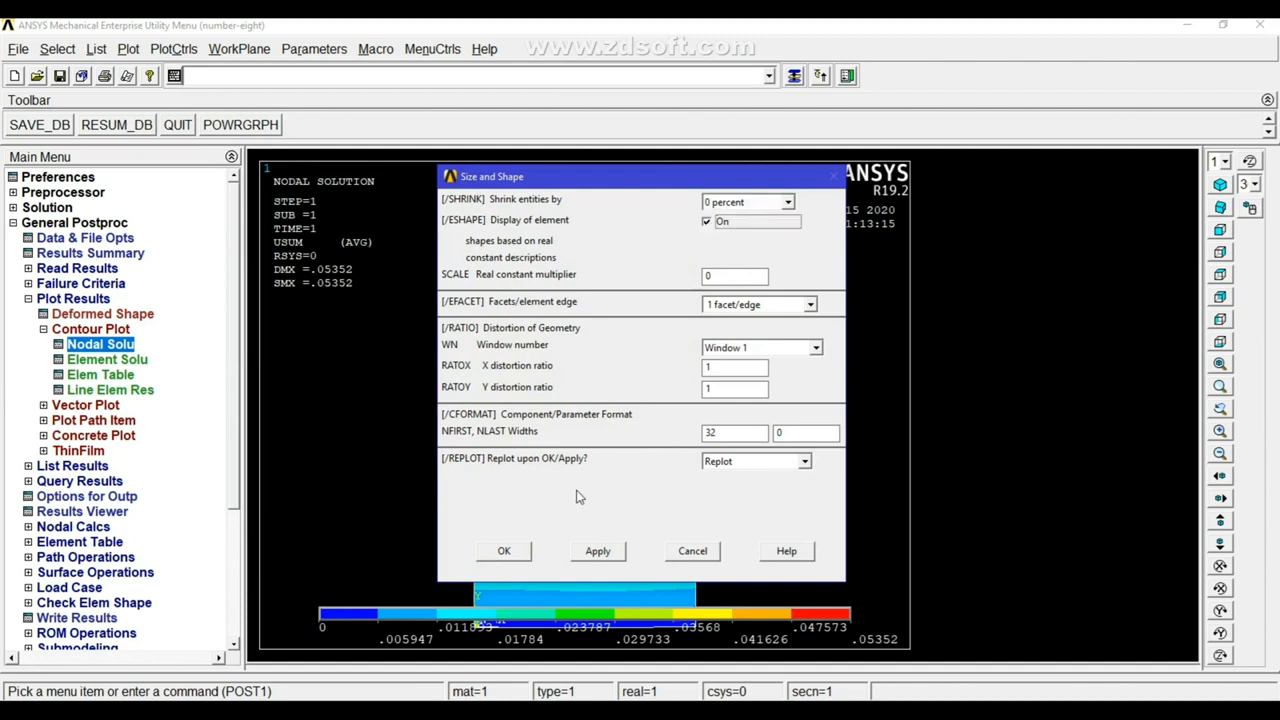
{"action": "left_click", "coordinate": [508, 551]}
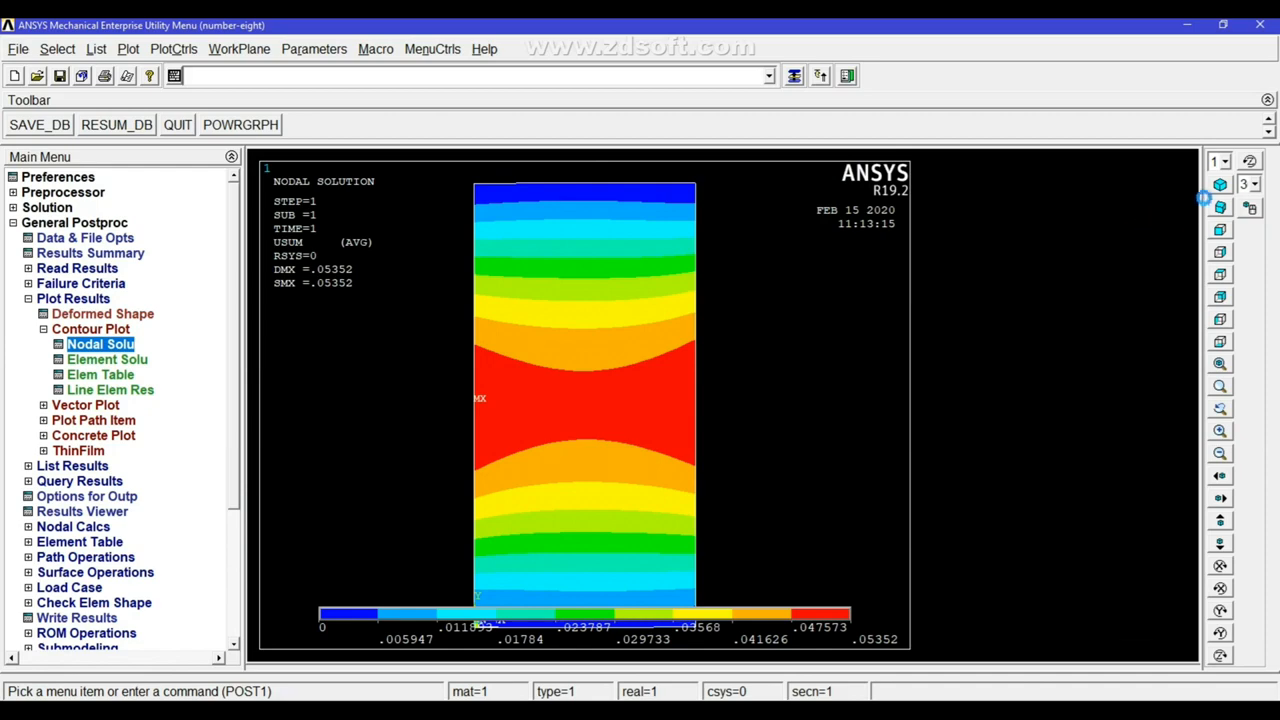
- Examine the displacement contour on the deformed plate with its thickness shown, from isometric and rotated viewpoints
{"action": "left_click", "coordinate": [1218, 186]}
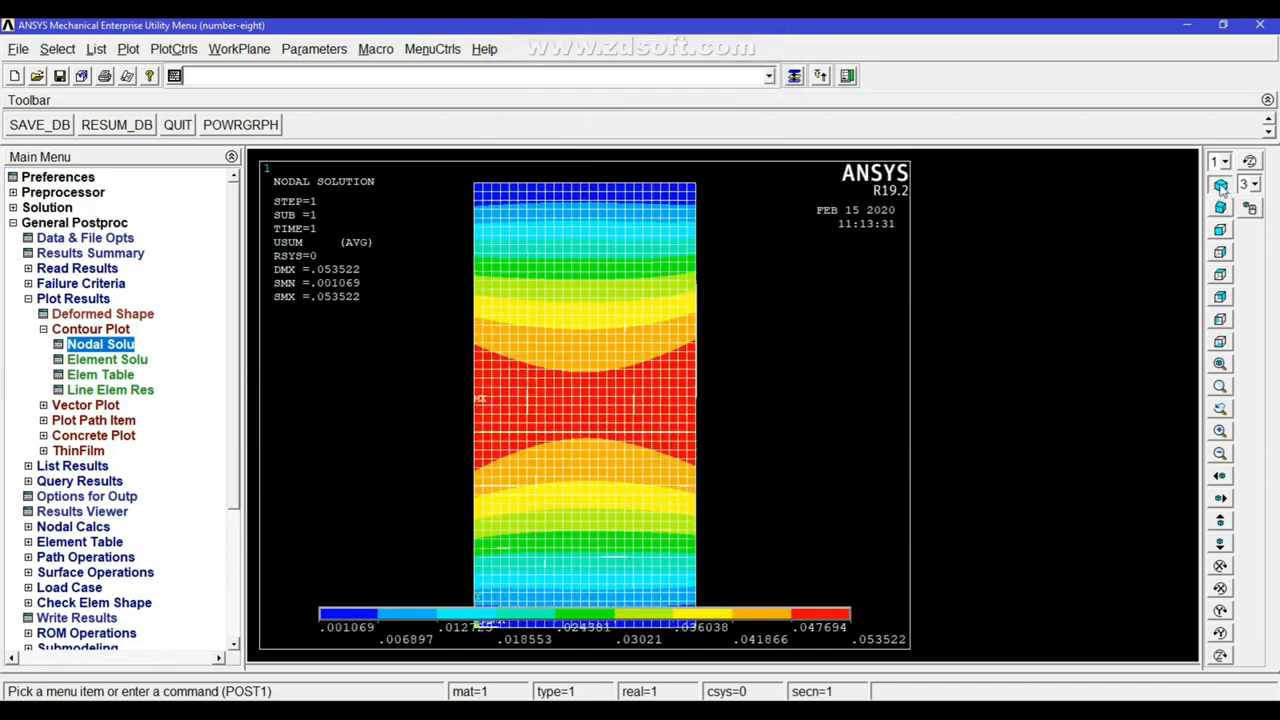
{"action": "scroll", "coordinate": [632, 357], "scroll_direction": "down", "scroll_amount": 2}
{"action": "scroll", "coordinate": [632, 357], "scroll_direction": "up", "scroll_amount": 4}
{"action": "scroll", "coordinate": [631, 351], "scroll_direction": "down", "scroll_amount": 2}
{"action": "scroll", "coordinate": [631, 351], "scroll_direction": "up", "scroll_amount": 1}
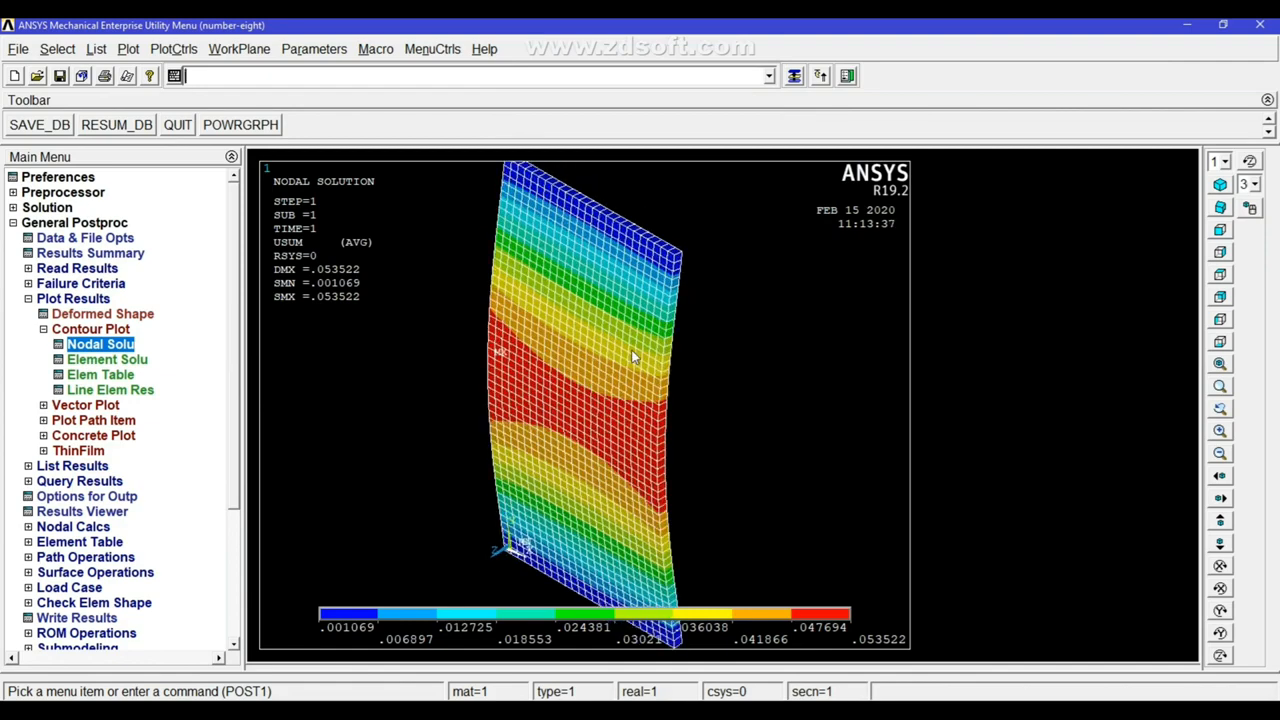
{"action": "left_click", "coordinate": [1219, 611]}
{"action": "left_click", "coordinate": [1219, 611]}
{"action": "left_click", "coordinate": [1219, 611]}
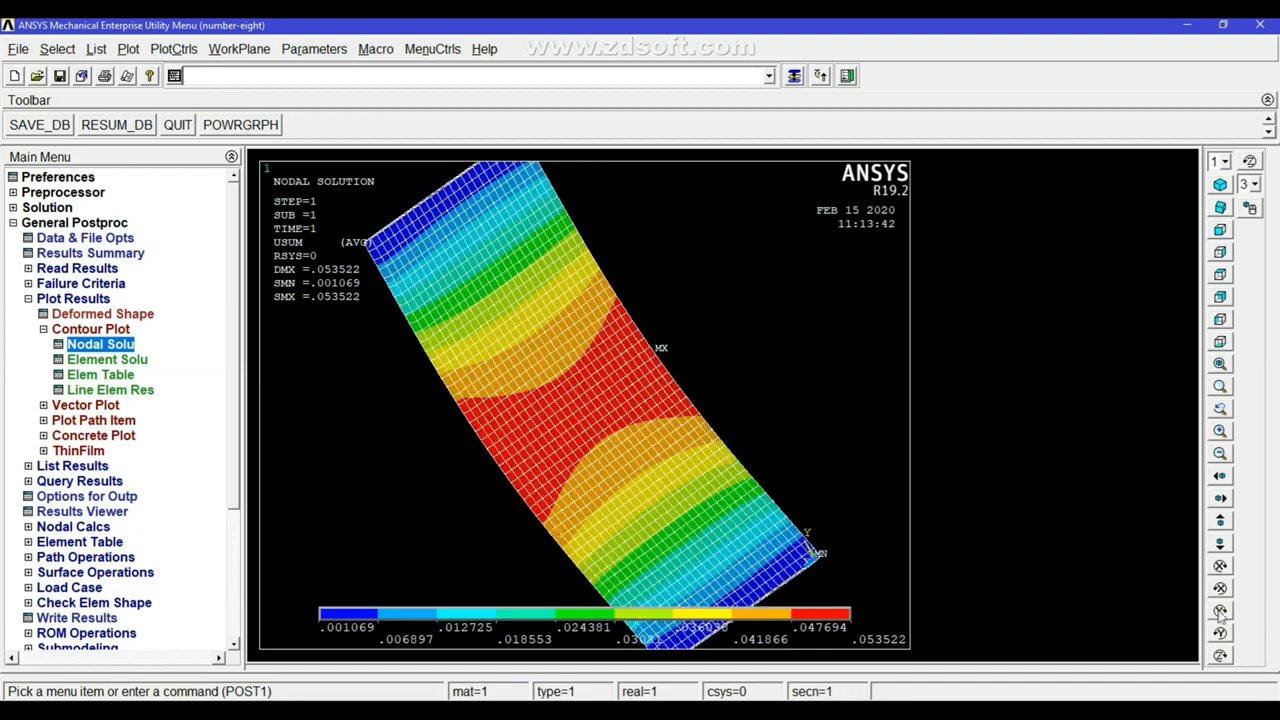
{"action": "left_click", "coordinate": [1219, 612]}
{"action": "left_click", "coordinate": [1219, 612]}
{"action": "left_click", "coordinate": [1219, 612]}
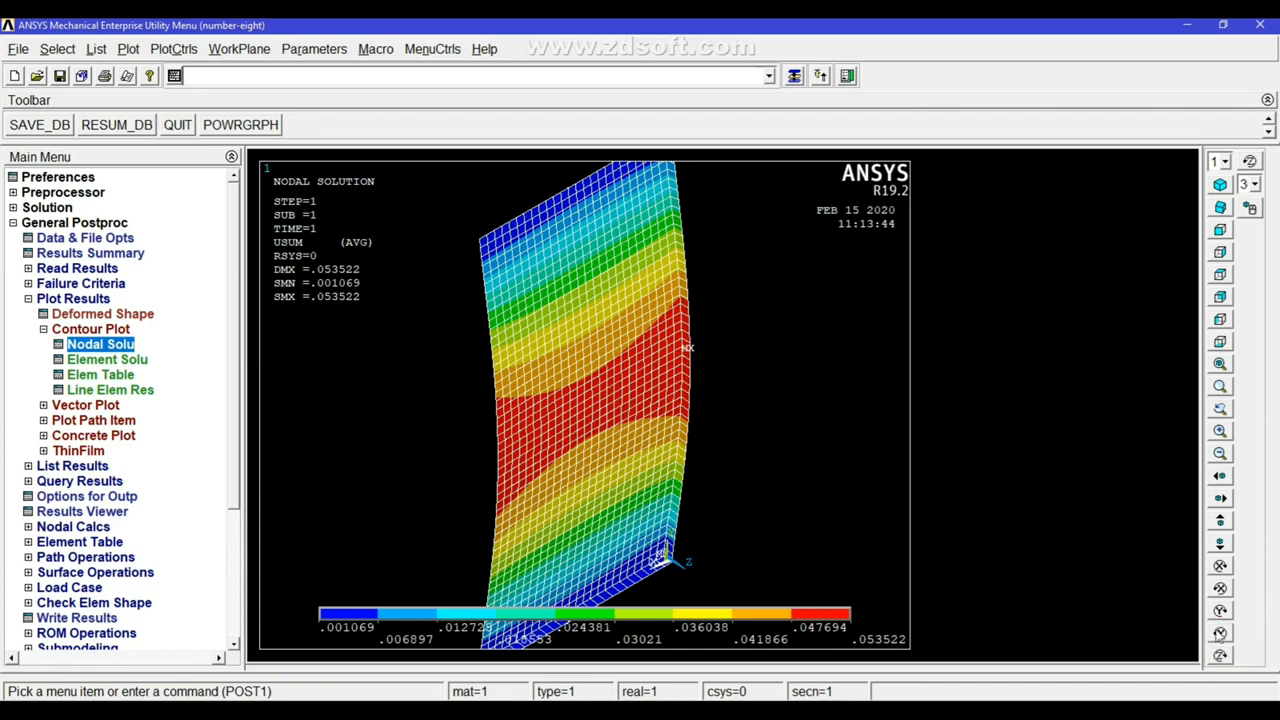
{"action": "left_click", "coordinate": [1220, 633]}
{"action": "left_click", "coordinate": [1220, 633]}
{"action": "left_click", "coordinate": [1220, 633]}
{"action": "left_click", "coordinate": [1220, 633]}
{"action": "left_click", "coordinate": [1220, 633]}
{"action": "left_click", "coordinate": [1220, 633]}
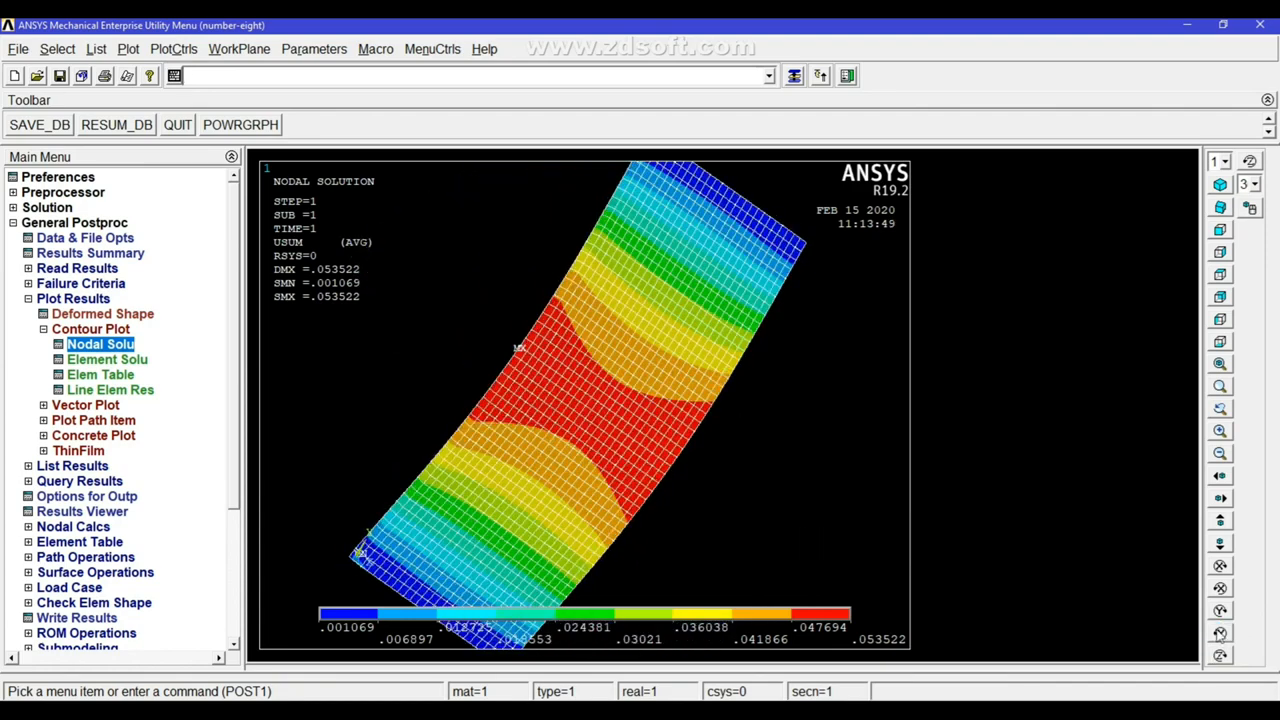
{"action": "left_click", "coordinate": [1222, 655]}
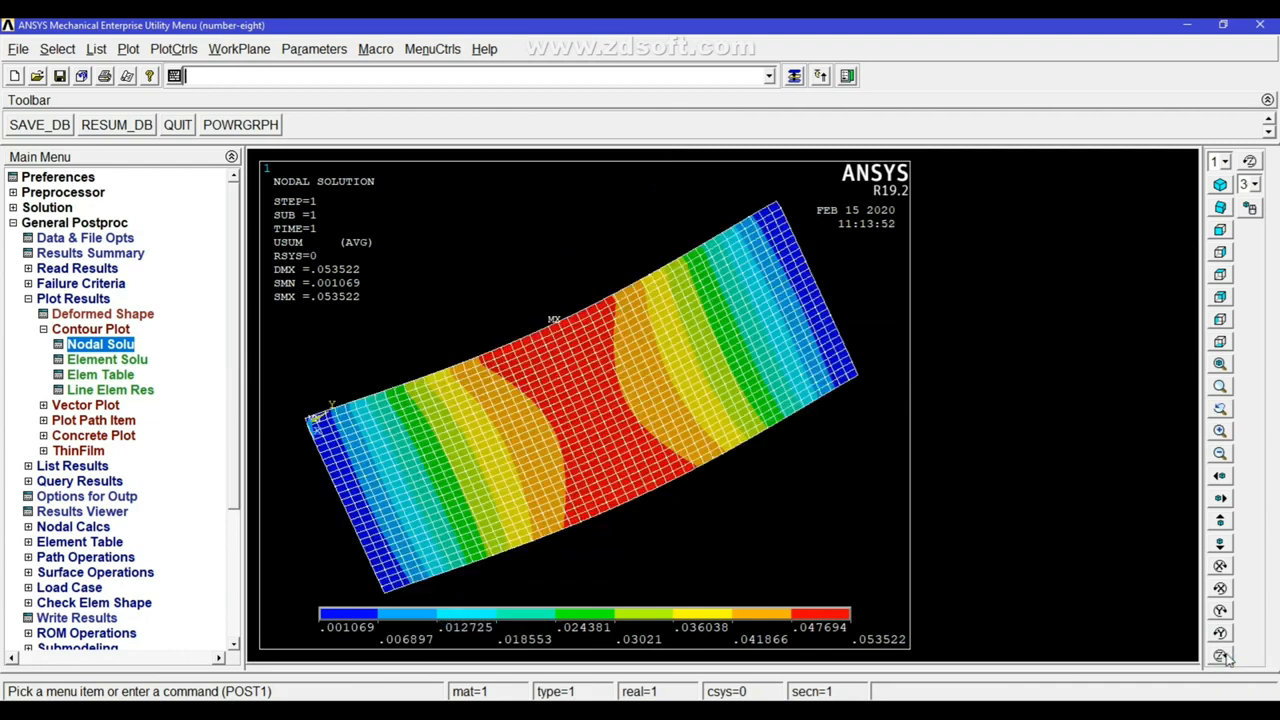
{"action": "scroll", "coordinate": [645, 492], "scroll_direction": "up", "scroll_amount": 1}
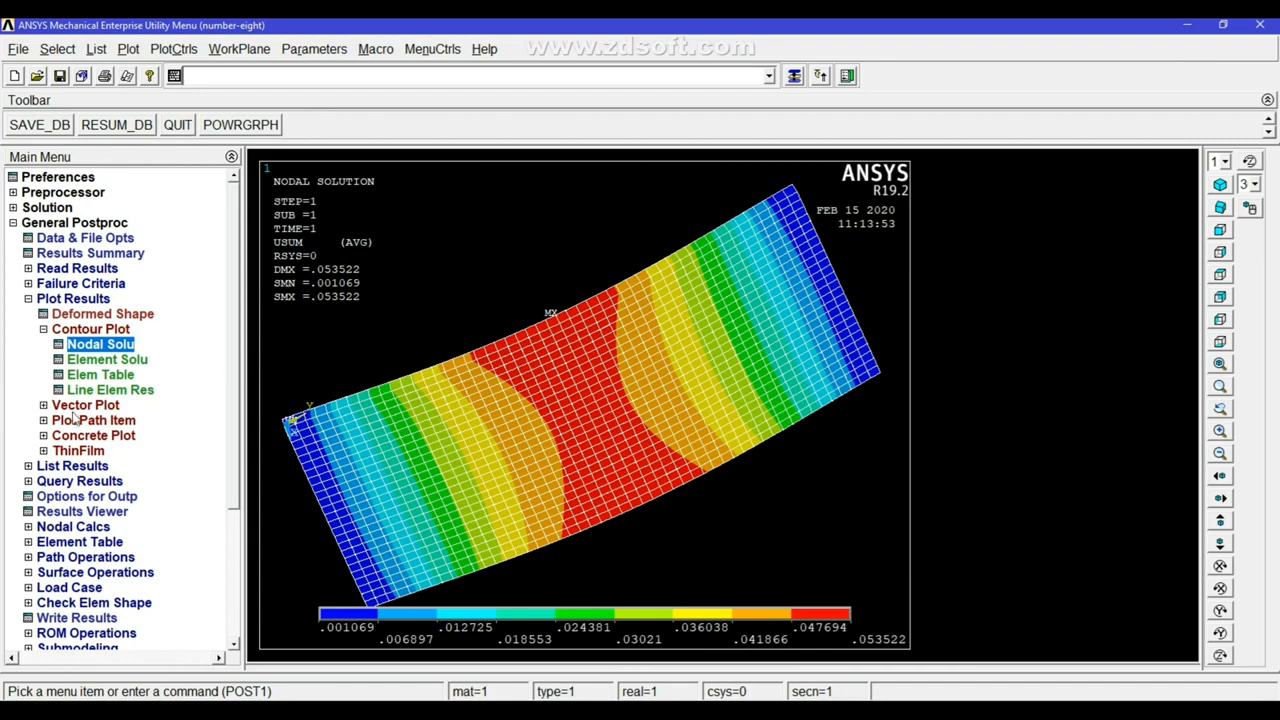
- List the nodal solution for the displacement vector sum, look through the listing, close it, and return the plate to the isometric view
{"action": "left_click", "coordinate": [68, 468]}
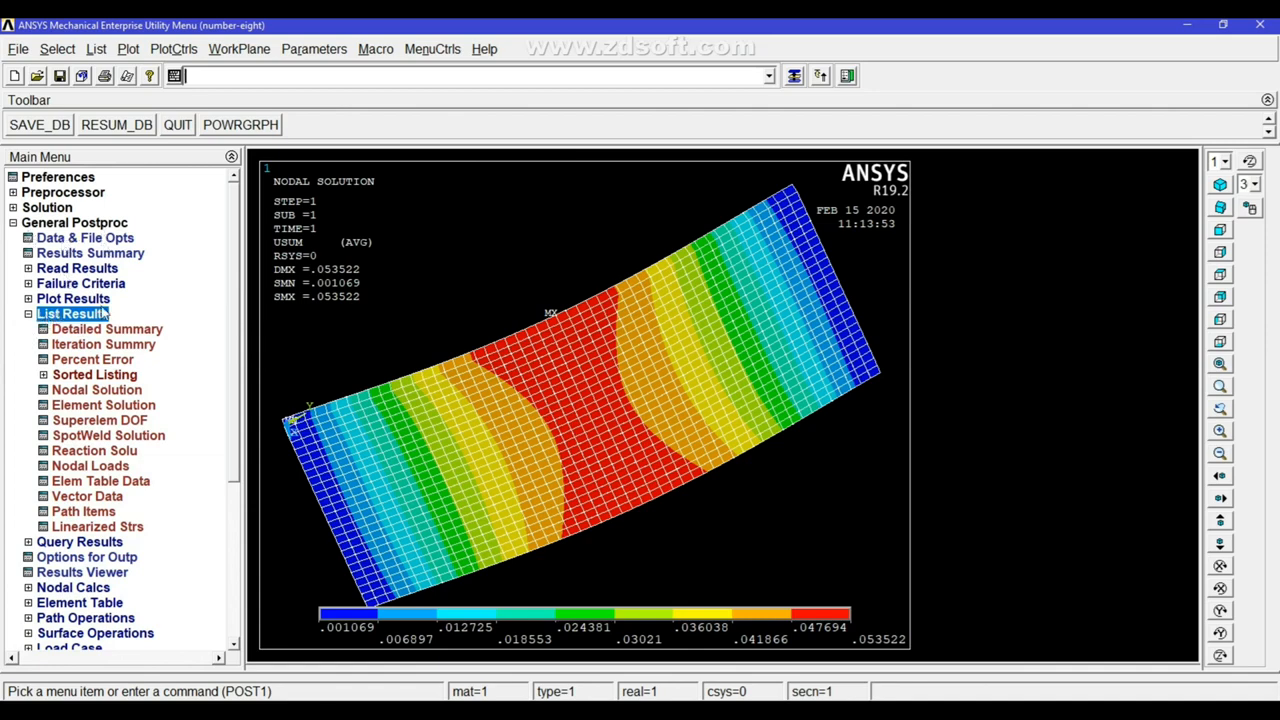
{"action": "left_click", "coordinate": [80, 390]}
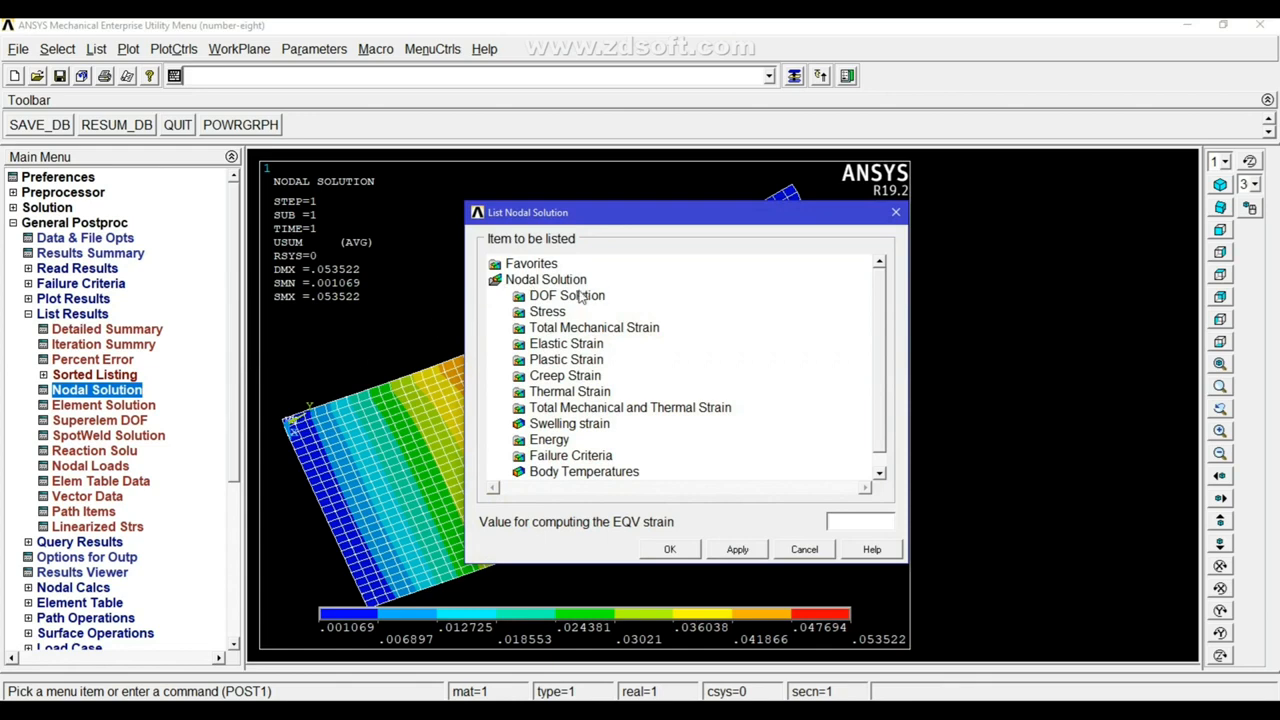
{"action": "left_click", "coordinate": [582, 298]}
{"action": "left_click", "coordinate": [590, 360]}
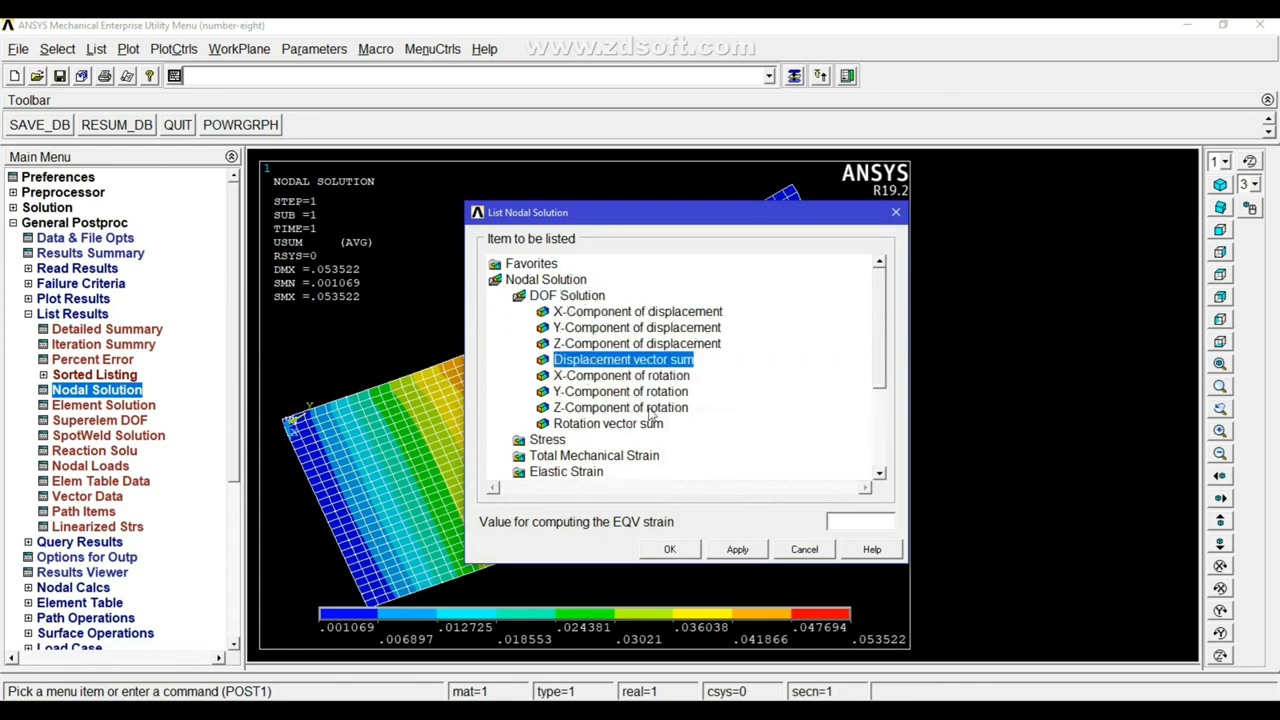
{"action": "left_click", "coordinate": [667, 549]}
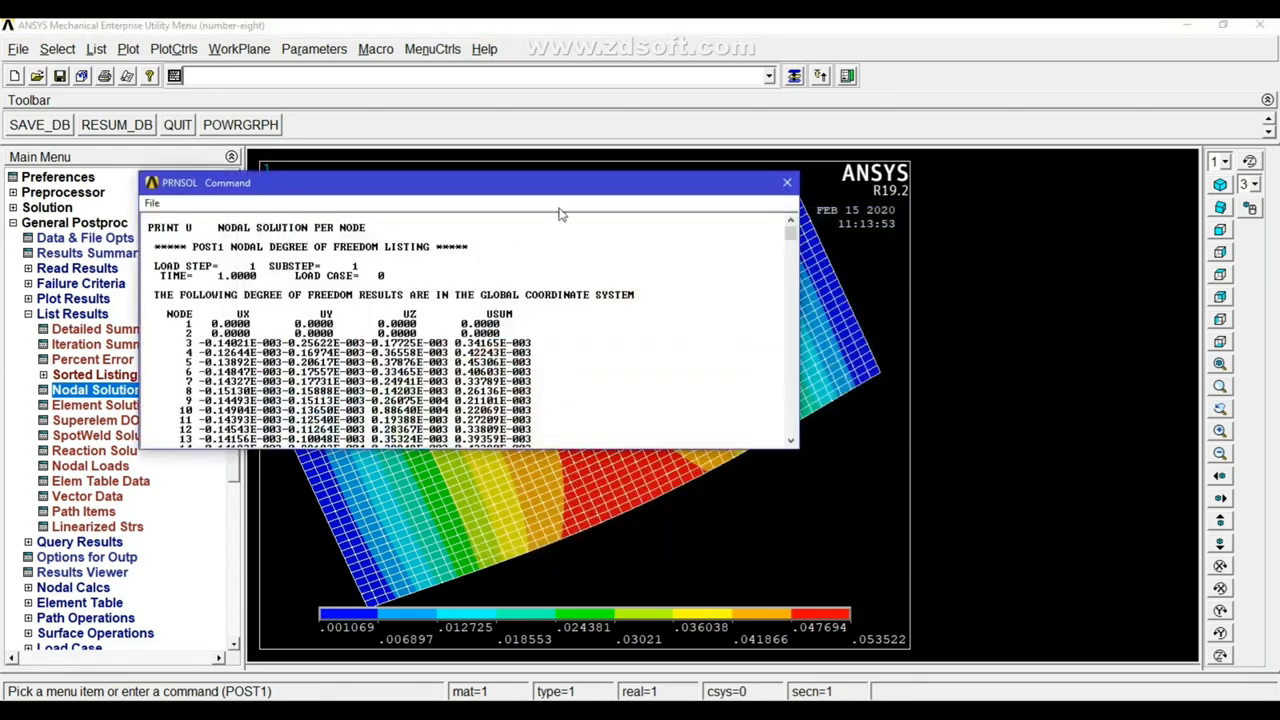
{"action": "left_click", "coordinate": [790, 237]}
{"action": "mouse_move", "coordinate": [790, 237]}
{"action": "left_mouse_down"}
{"action": "mouse_move", "coordinate": [812, 405]}
{"action": "mouse_move", "coordinate": [815, 287]}
{"action": "mouse_move", "coordinate": [790, 237]}
{"action": "left_mouse_up"}
{"action": "left_click", "coordinate": [787, 182]}
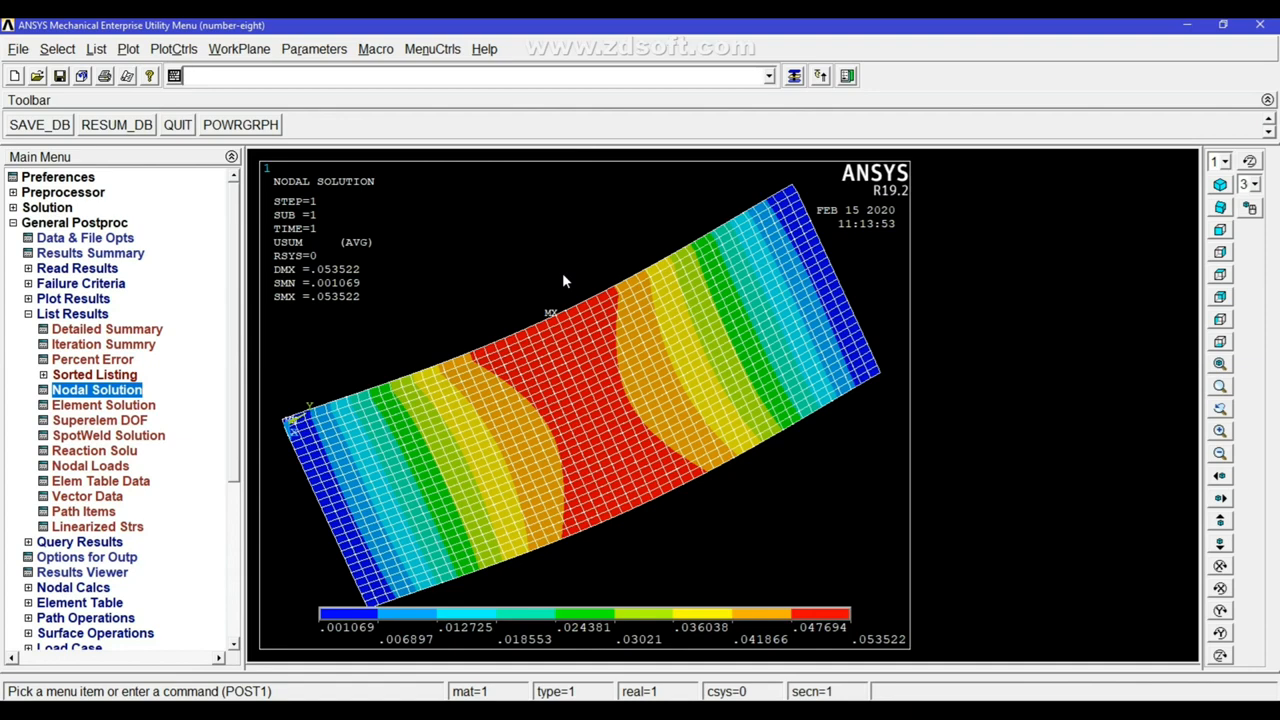
{"action": "left_click", "coordinate": [1220, 185]}
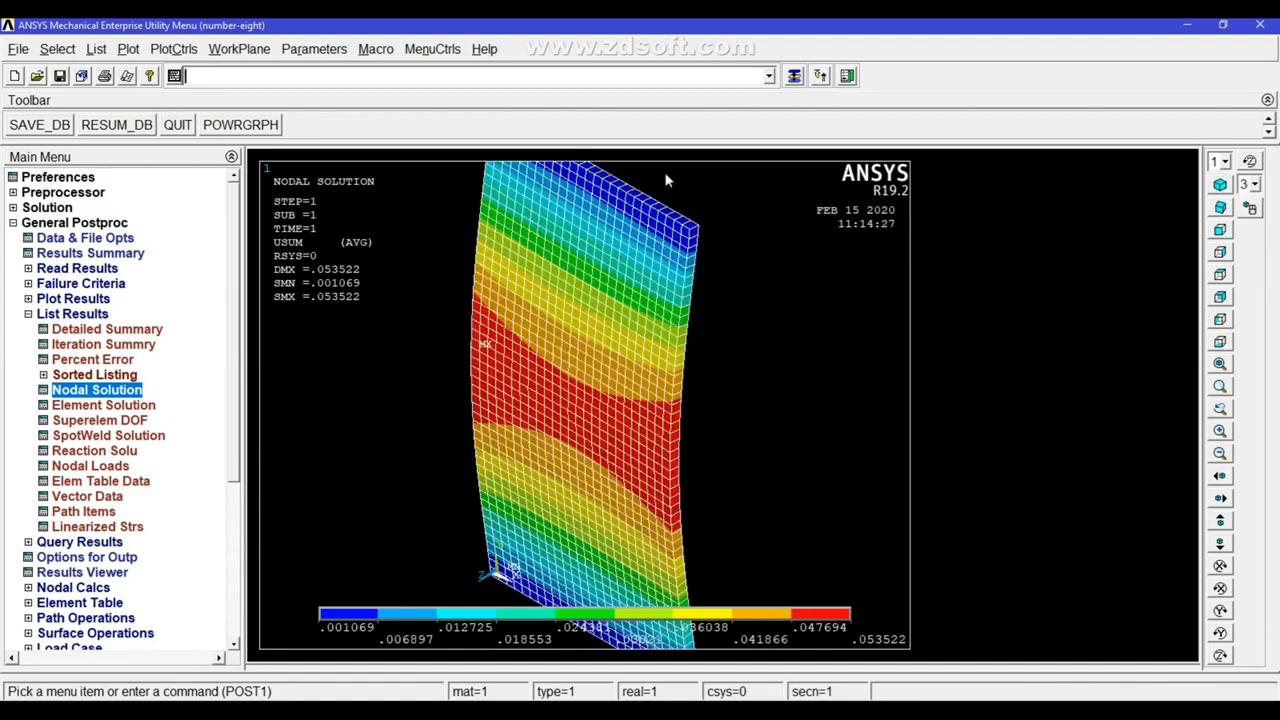